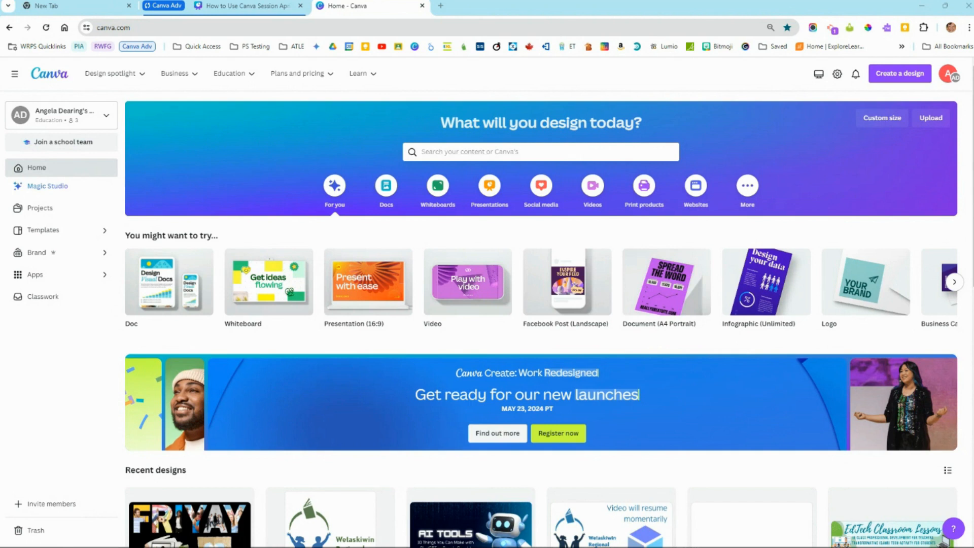
# Switch to the "How to Use Canva Session April 28" design and browse the elements library down to the frames
pyautogui.click(237, 10)
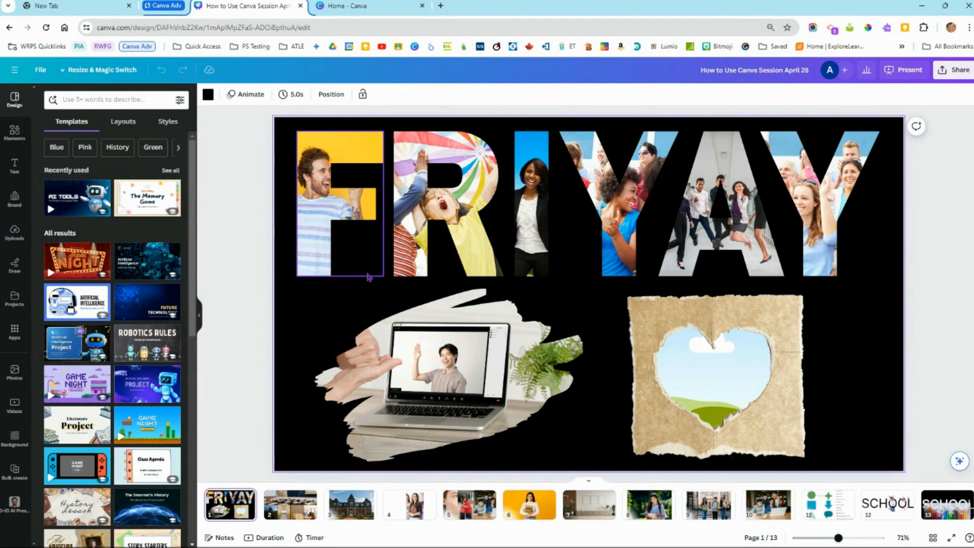
pyautogui.click(14, 135)
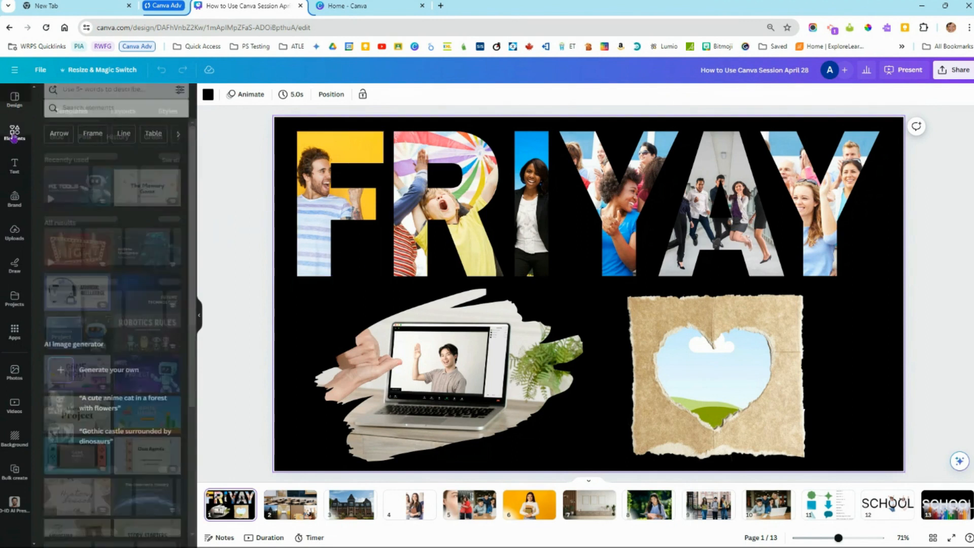
pyautogui.scroll(-3, 115, 216)
pyautogui.scroll(-8, 116, 217)
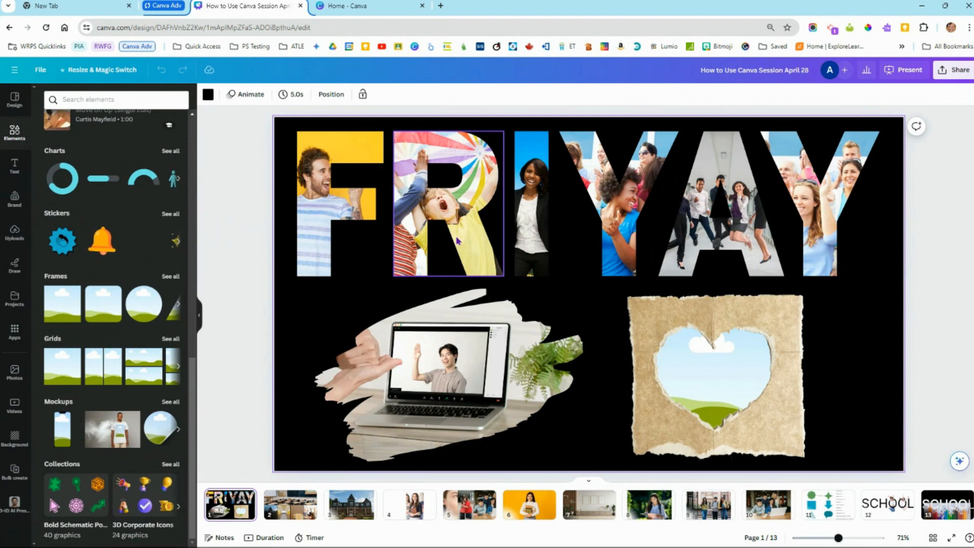
# Detach the photo of the man in the striped shirt from the letter F frame and put it back in
pyautogui.rightClick(318, 210)
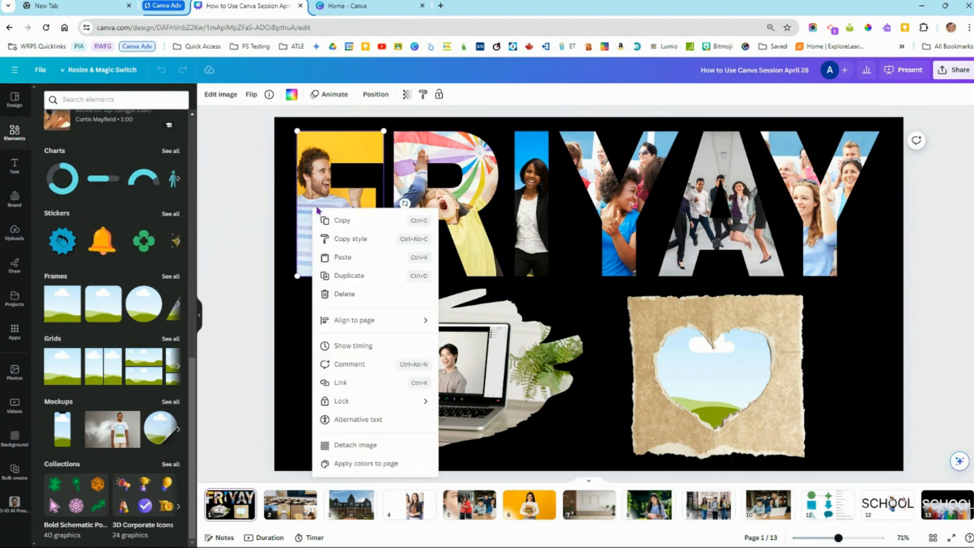
pyautogui.click(244, 200)
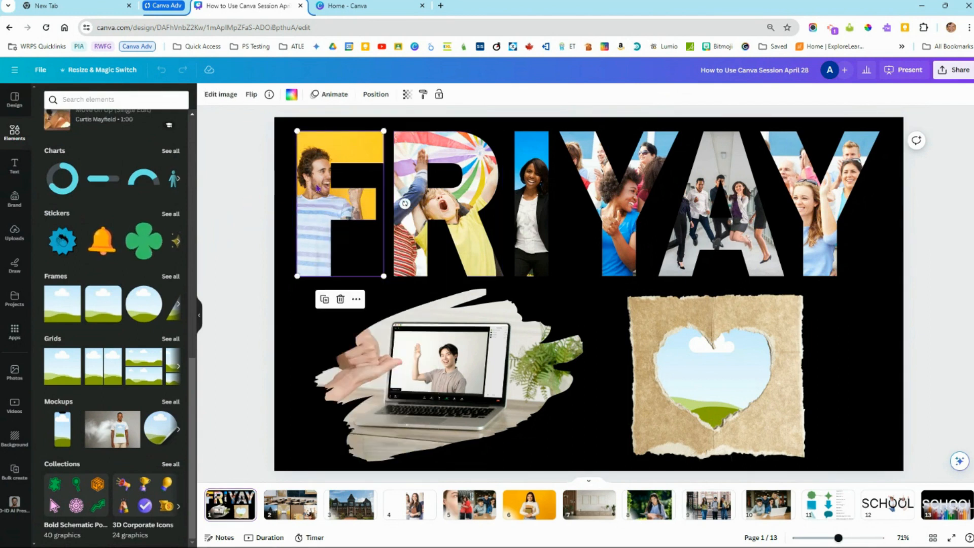
pyautogui.rightClick(318, 225)
pyautogui.click(411, 461)
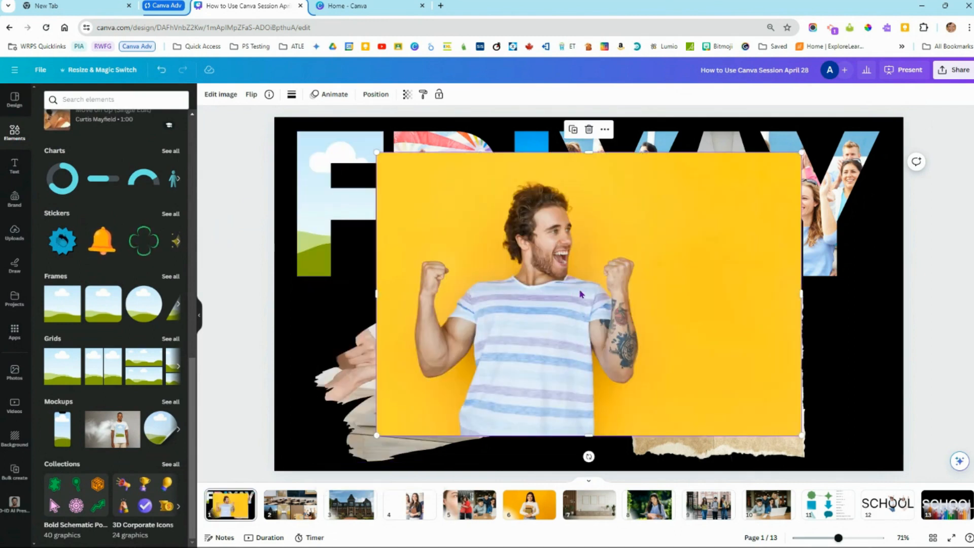
pyautogui.moveTo(570, 291); pyautogui.dragTo(334, 199)
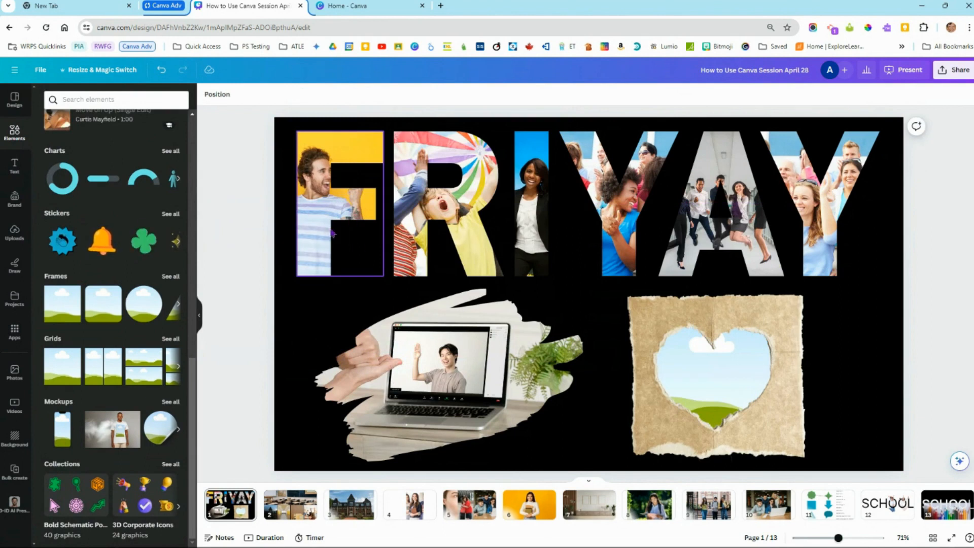
# Try the recommended wooden blocks photo and the trending photo of two seated women in the letter F frame
pyautogui.scroll(2, 102, 255)
pyautogui.scroll(5, 103, 255)
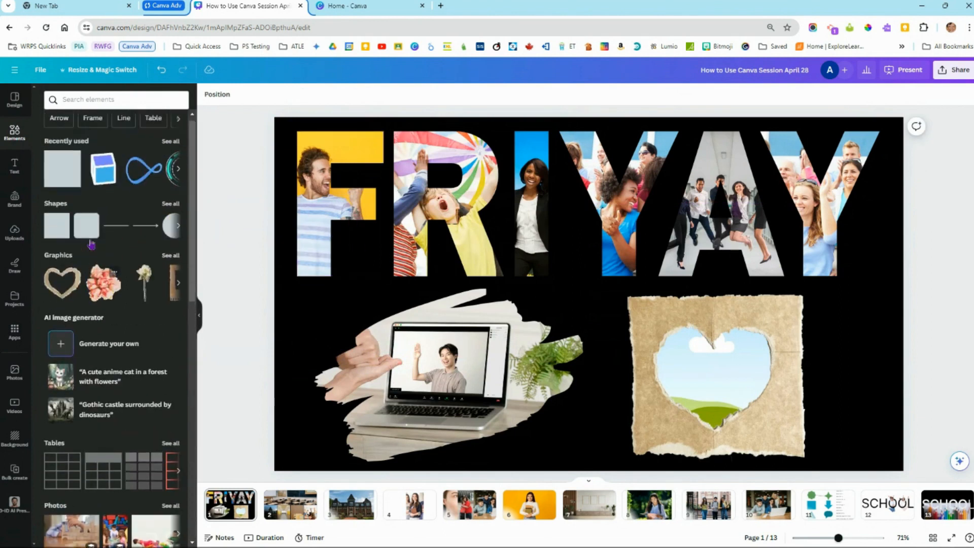
pyautogui.scroll(-5, 105, 328)
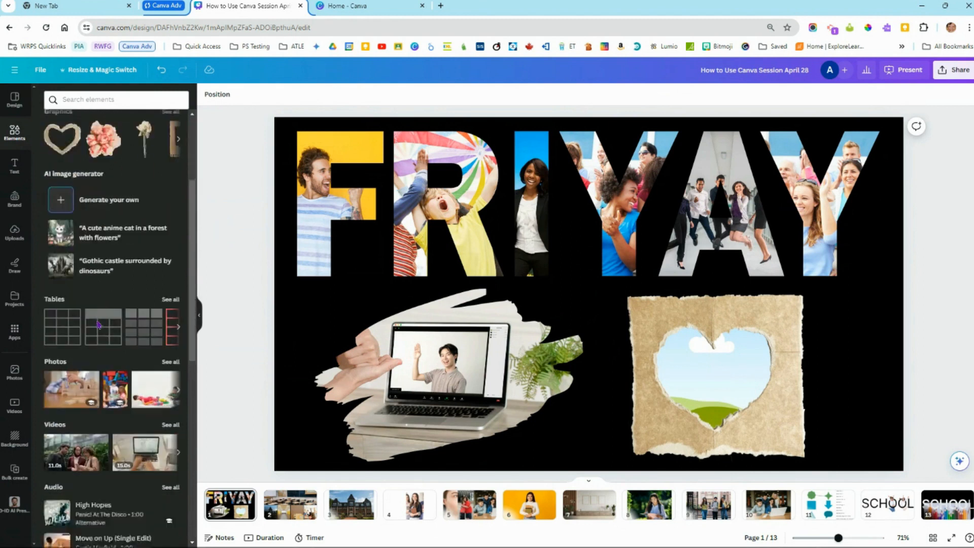
pyautogui.click(171, 257)
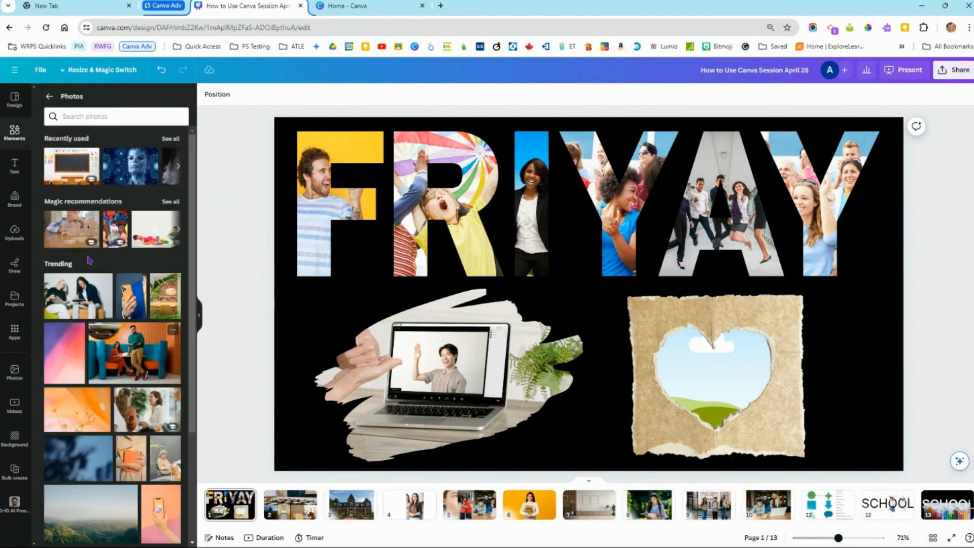
pyautogui.click(76, 231)
pyautogui.moveTo(526, 327); pyautogui.dragTo(372, 283)
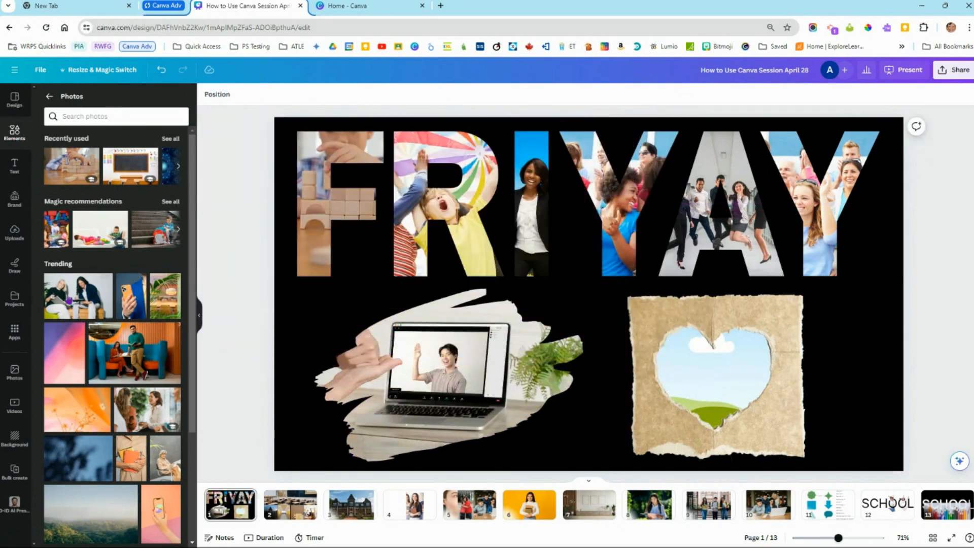
pyautogui.click(79, 295)
pyautogui.moveTo(482, 242); pyautogui.dragTo(323, 202)
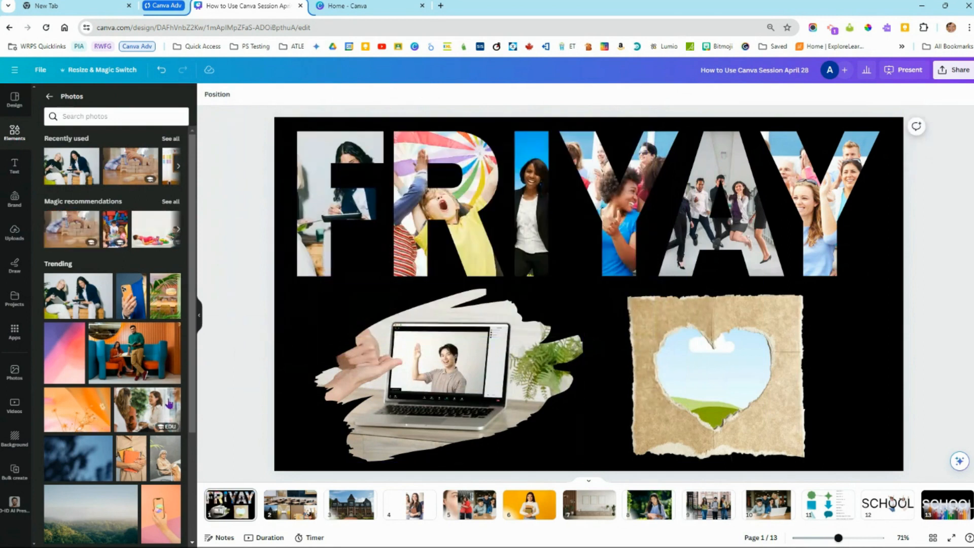
# Fill the letter F frame with the trending photo of a man and woman at the blue booth
pyautogui.click(129, 363)
pyautogui.moveTo(440, 332); pyautogui.dragTo(324, 213)
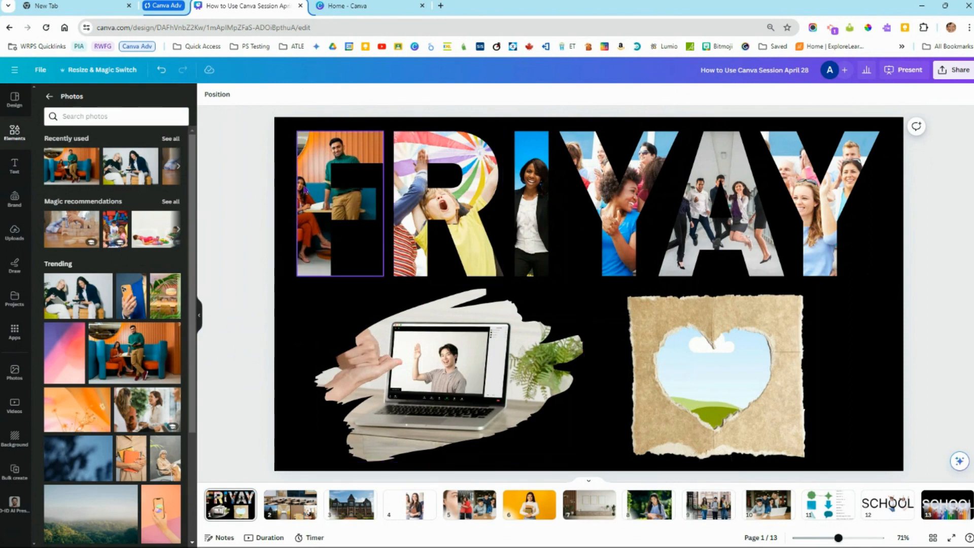
# Detach the blue booth photo from the letter F frame and place it back inside
pyautogui.rightClick(334, 224)
pyautogui.click(375, 458)
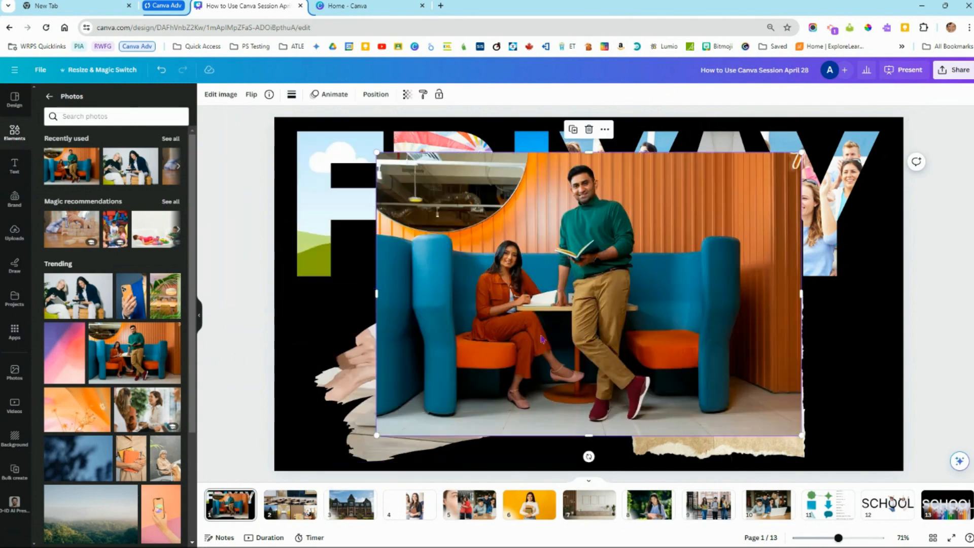
pyautogui.moveTo(578, 325); pyautogui.dragTo(322, 196)
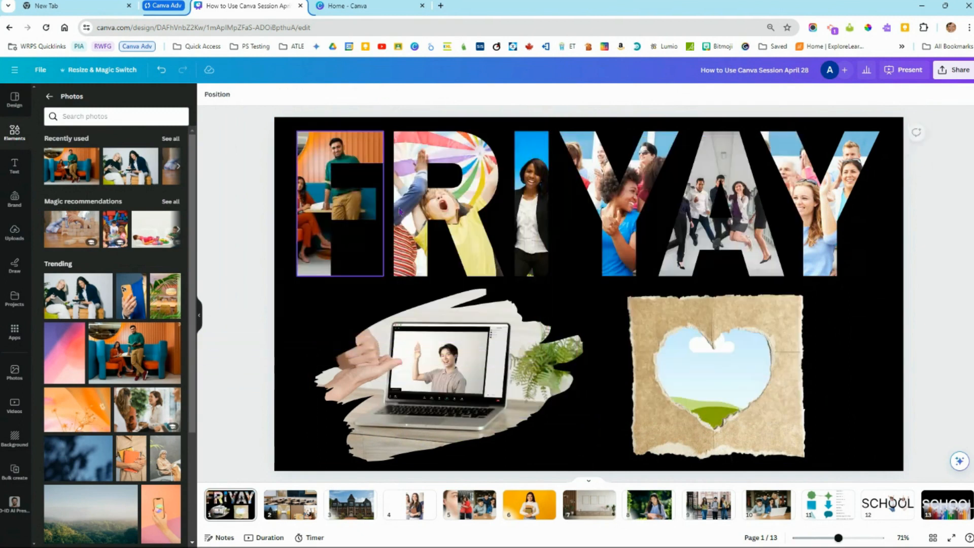
# Shift the booth photo left inside the letter F frame so the standing man fills the letter's stem
pyautogui.click(329, 222)
pyautogui.doubleClick(328, 222)
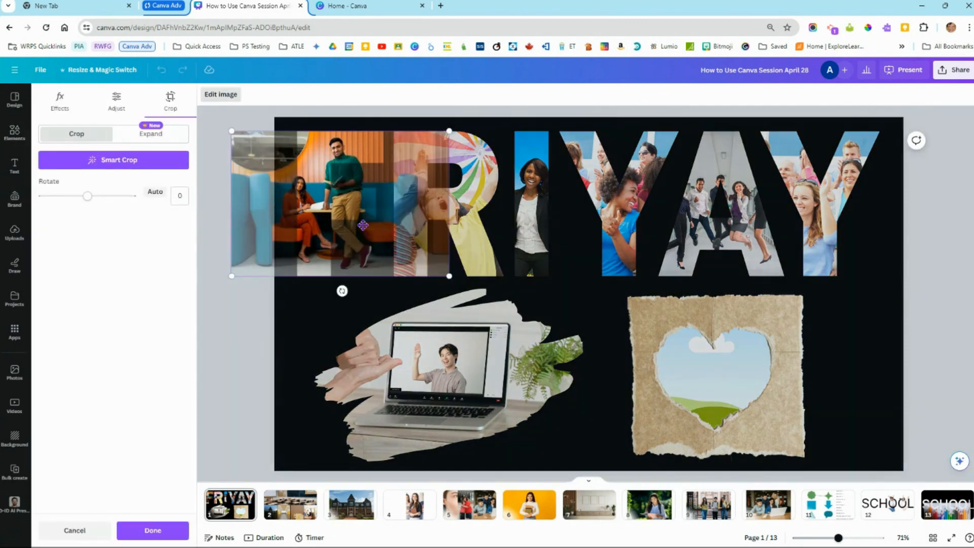
pyautogui.moveTo(291, 254); pyautogui.dragTo(265, 251)
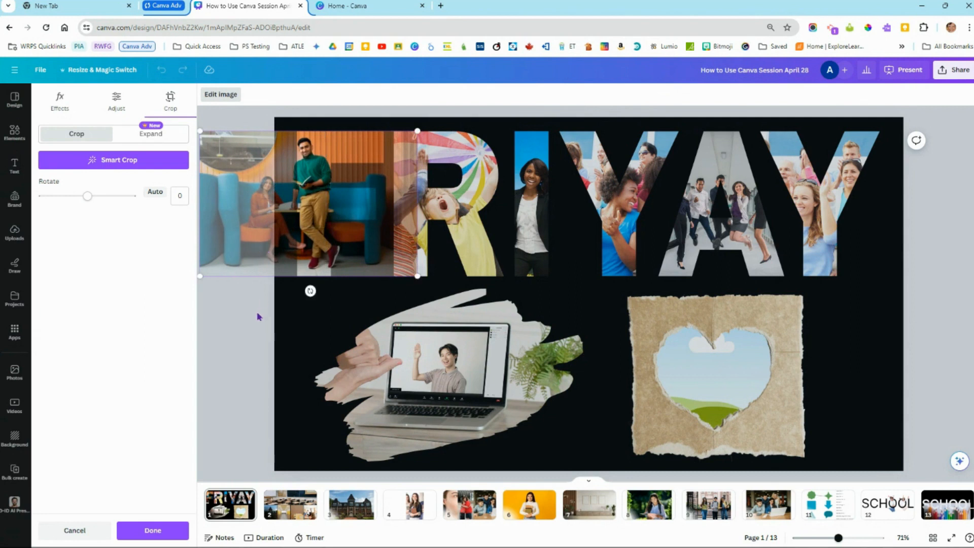
pyautogui.click(299, 336)
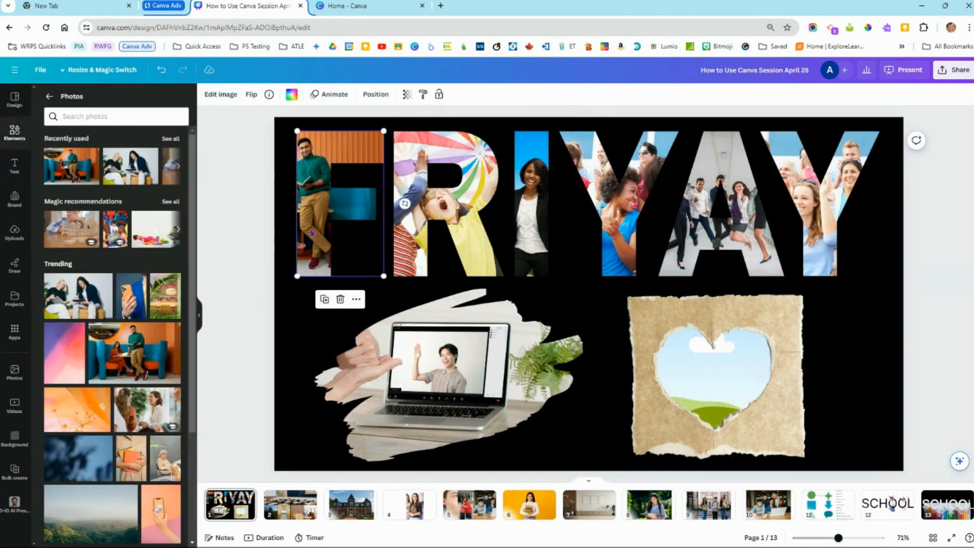
# Shift the booth photo right inside the letter F frame so both the woman and the man show
pyautogui.doubleClick(315, 195)
pyautogui.moveTo(315, 194); pyautogui.dragTo(362, 185)
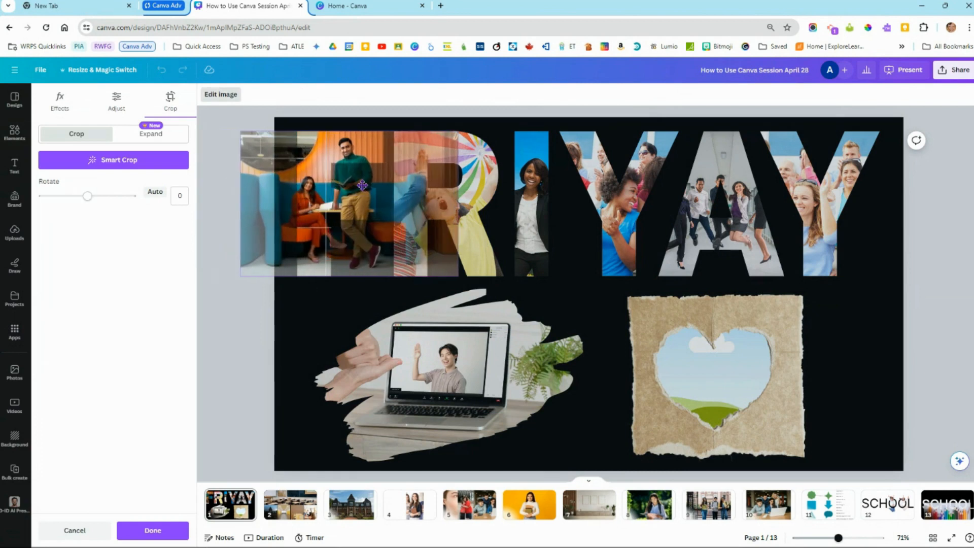
pyautogui.click(239, 352)
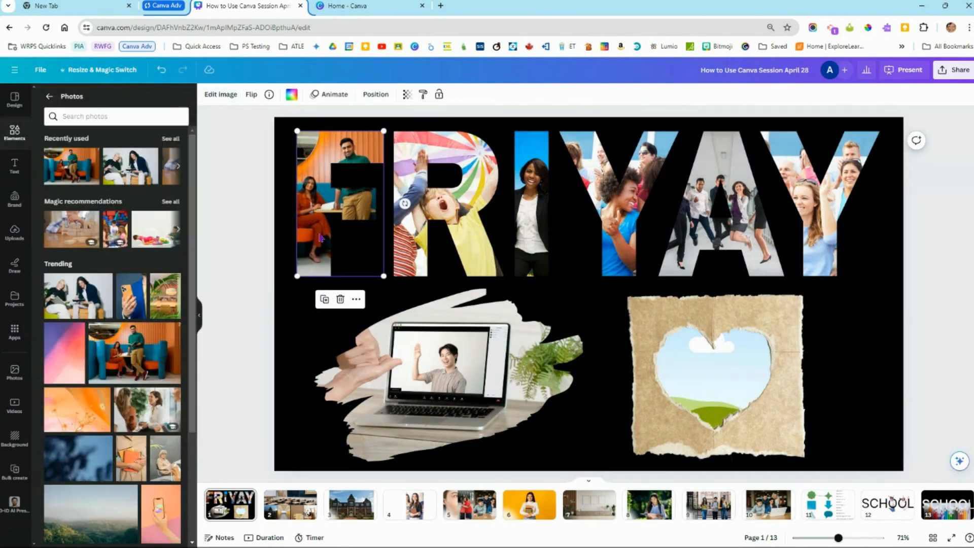
# Enlarge the booth photo inside the letter F frame and reposition it to feature the seated woman
pyautogui.doubleClick(334, 217)
pyautogui.moveTo(512, 274); pyautogui.dragTo(622, 382)
pyautogui.moveTo(315, 243); pyautogui.dragTo(265, 181)
pyautogui.click(234, 399)
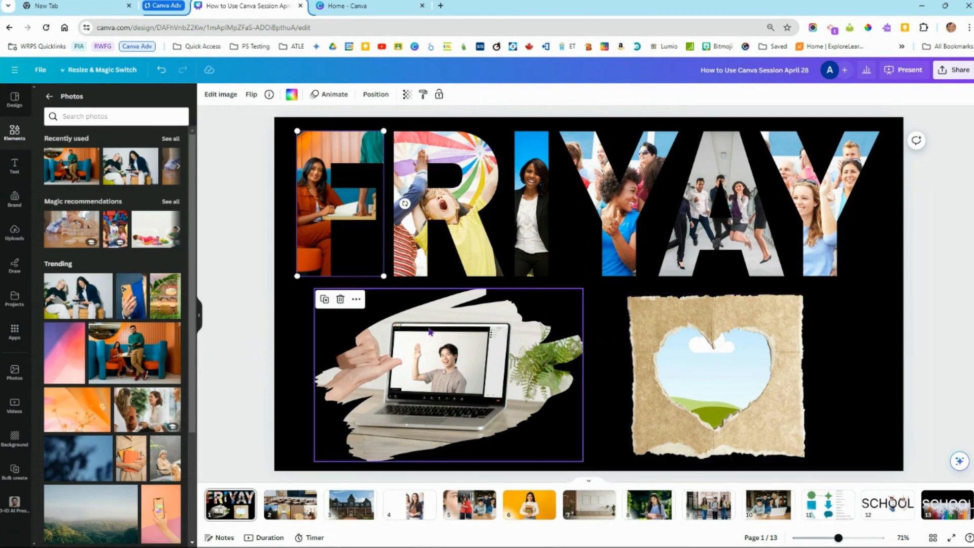
# On page 2, view the image editing options for the classroom, school building and hallway photos in the grid
pyautogui.click(285, 501)
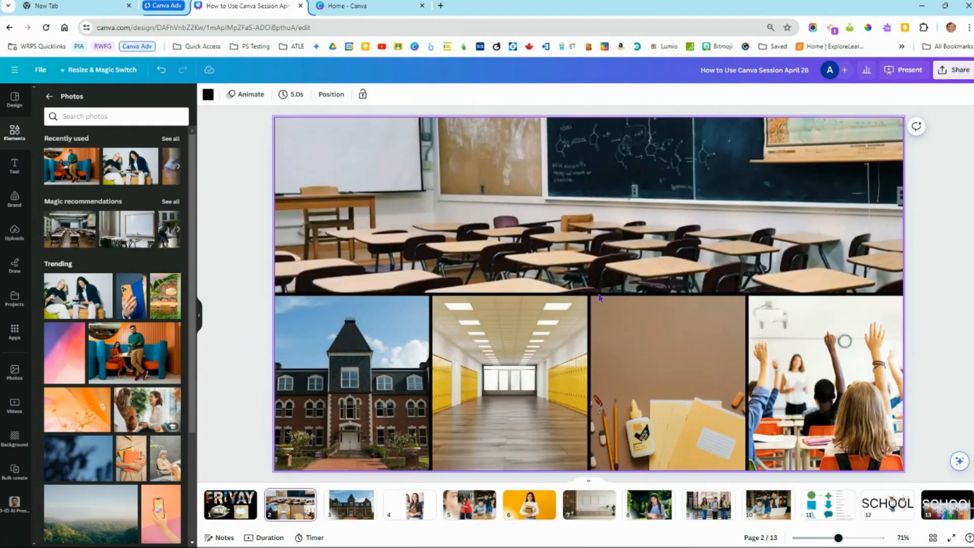
pyautogui.click(513, 237)
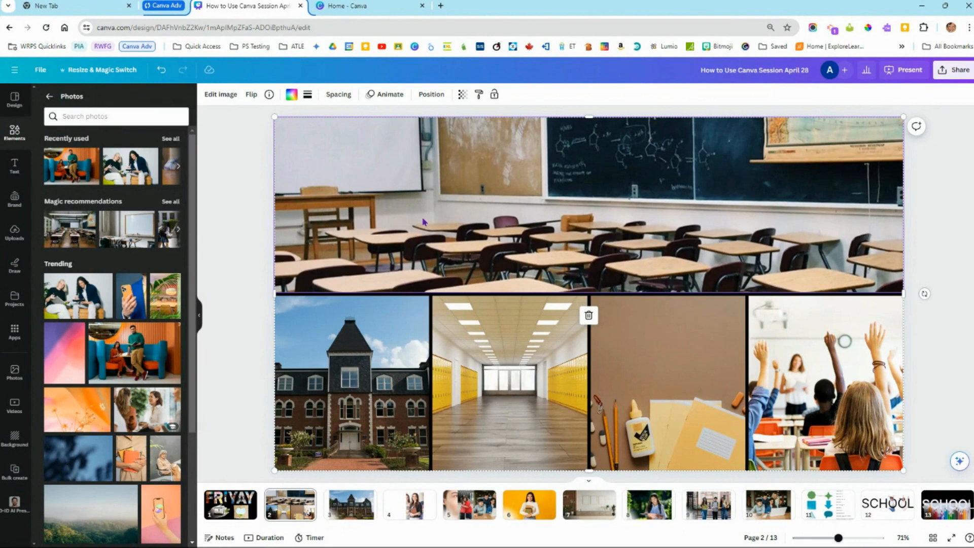
pyautogui.click(220, 95)
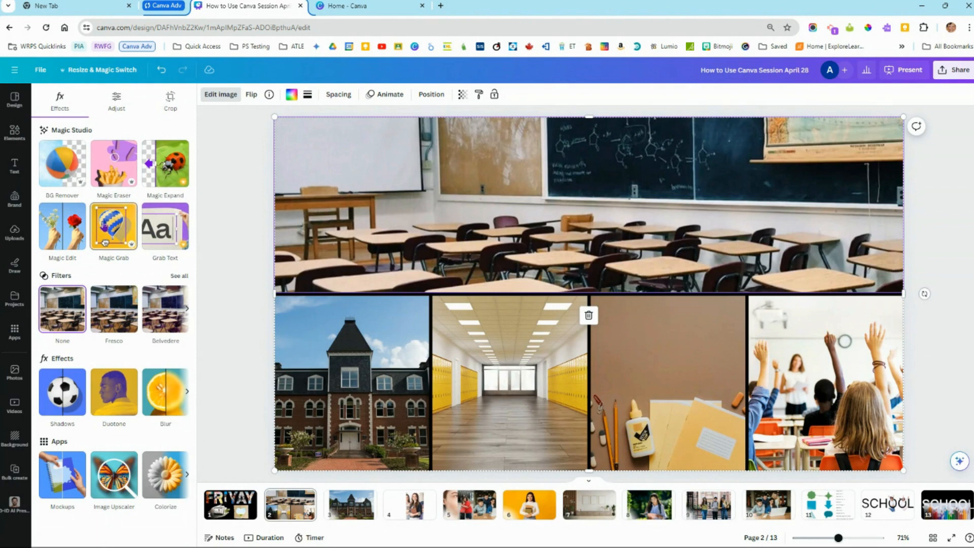
pyautogui.click(346, 377)
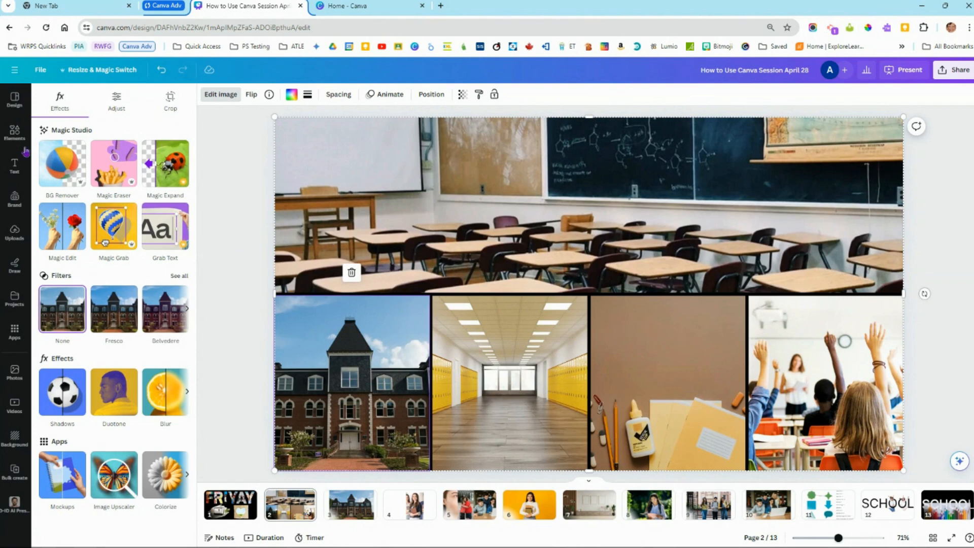
pyautogui.click(15, 132)
pyautogui.click(511, 331)
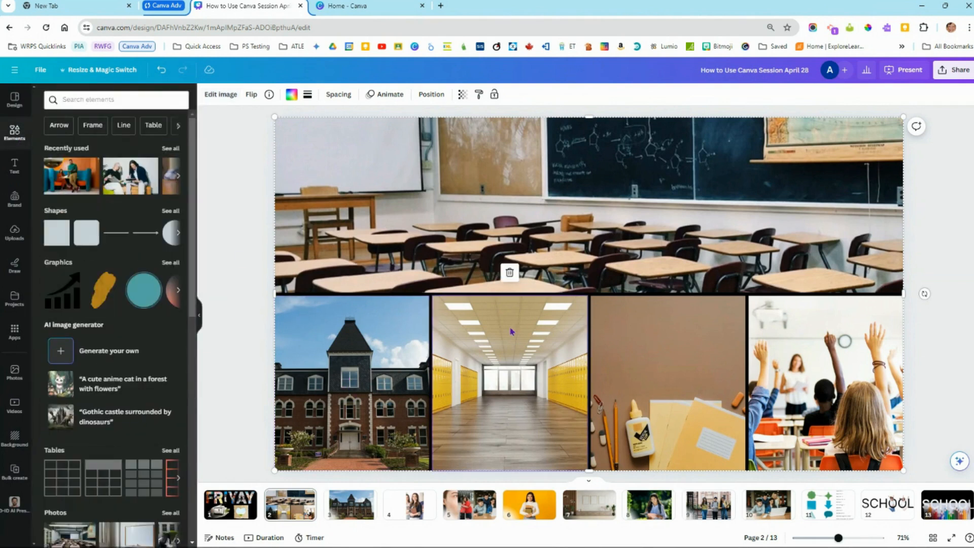
pyautogui.click(216, 97)
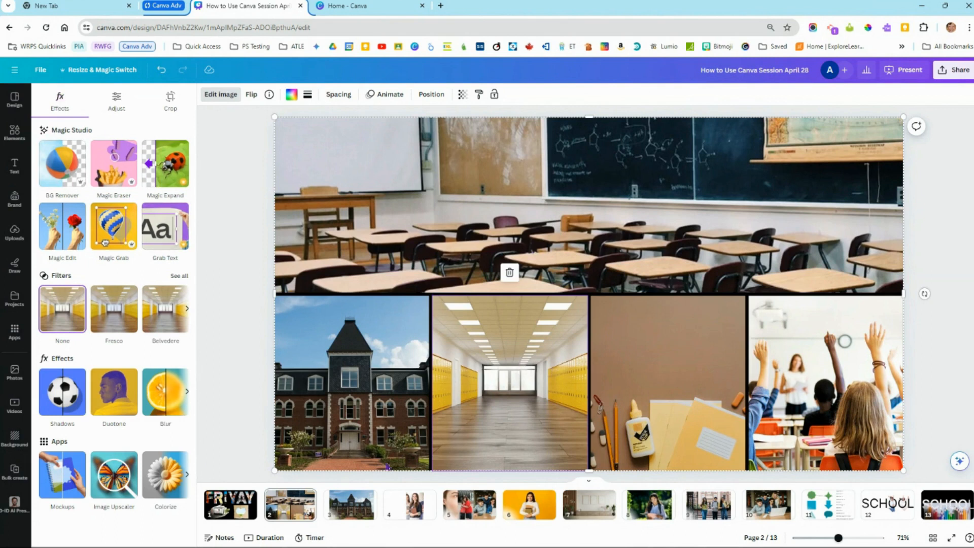
# Remove the background from the school building photo on page 3
pyautogui.click(358, 514)
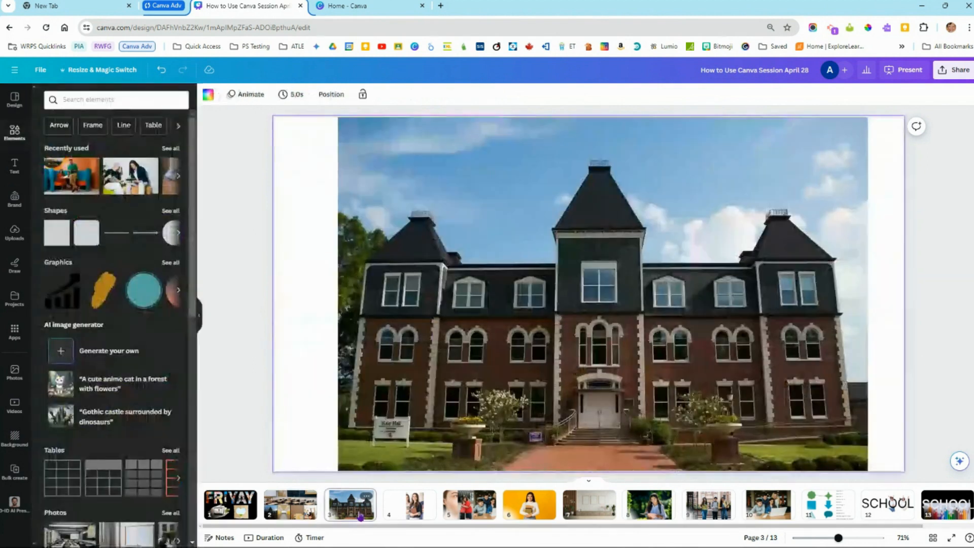
pyautogui.click(494, 269)
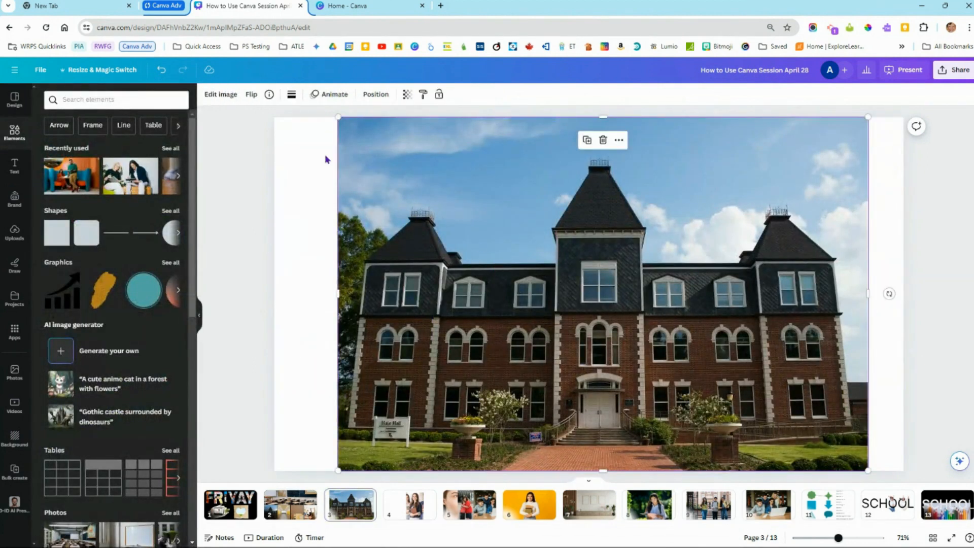
pyautogui.click(221, 94)
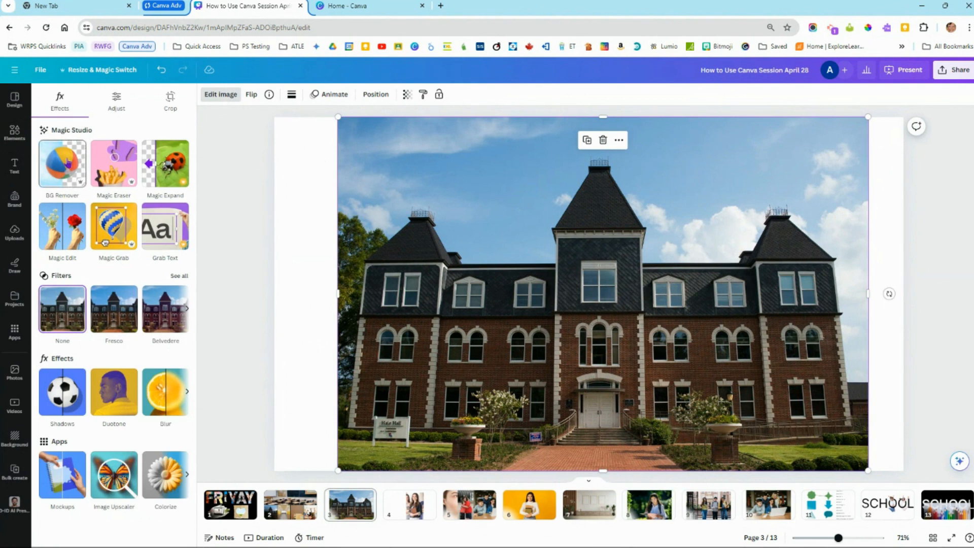
pyautogui.click(68, 164)
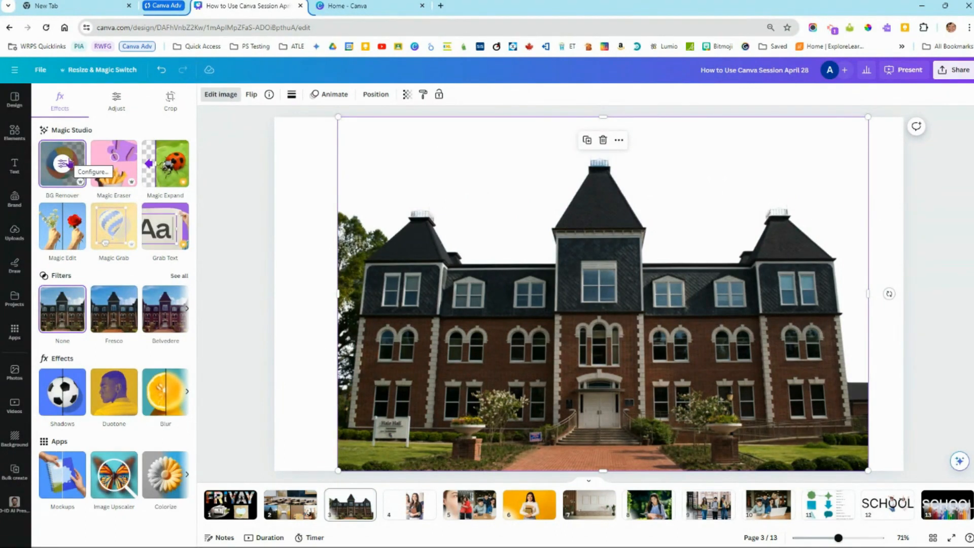
# Undo the school photo's background removal and apply it again
pyautogui.click(160, 69)
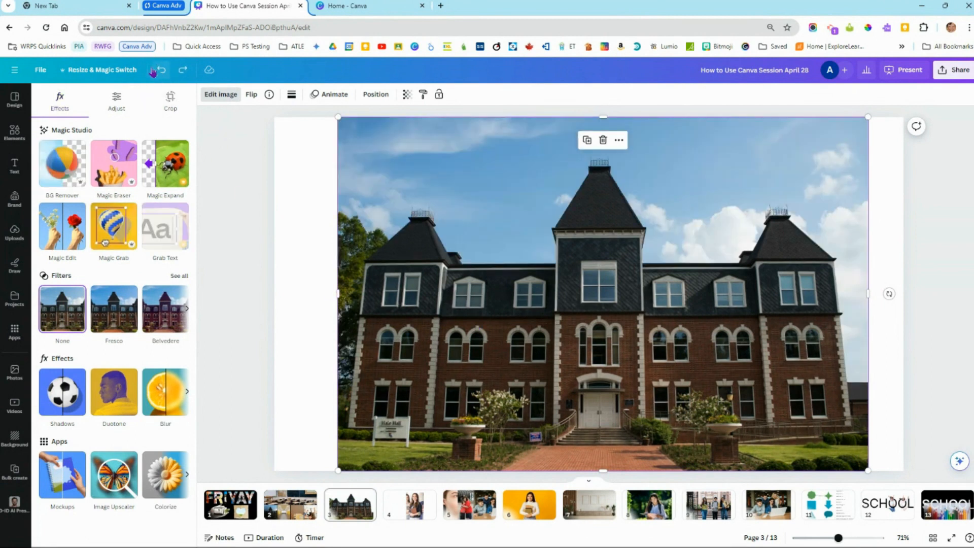
pyautogui.click(63, 167)
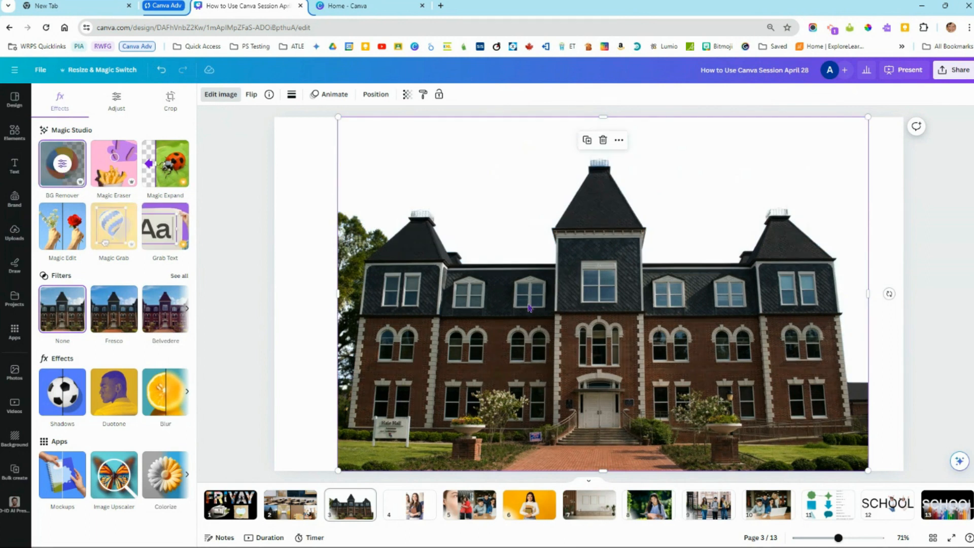
# Refine the school photo's background removal by erasing the upper part of the tree beside the building, using the Erase brush
pyautogui.click(61, 167)
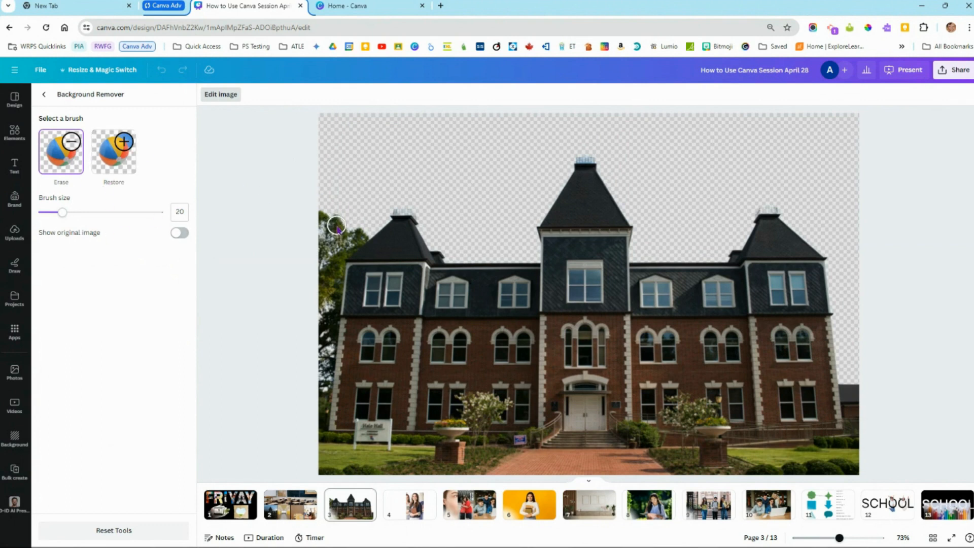
pyautogui.moveTo(323, 213)
pyautogui.mouseDown()
pyautogui.moveTo(367, 223)
pyautogui.moveTo(327, 254)
pyautogui.mouseUp()
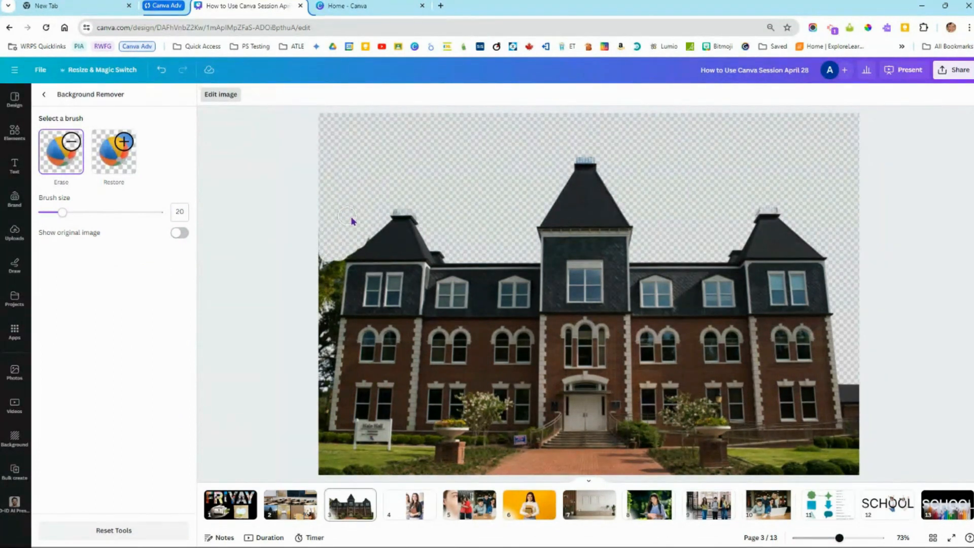
# Restore the erased tree and sky beside the school building using the Restore brush at size 20
pyautogui.click(123, 161)
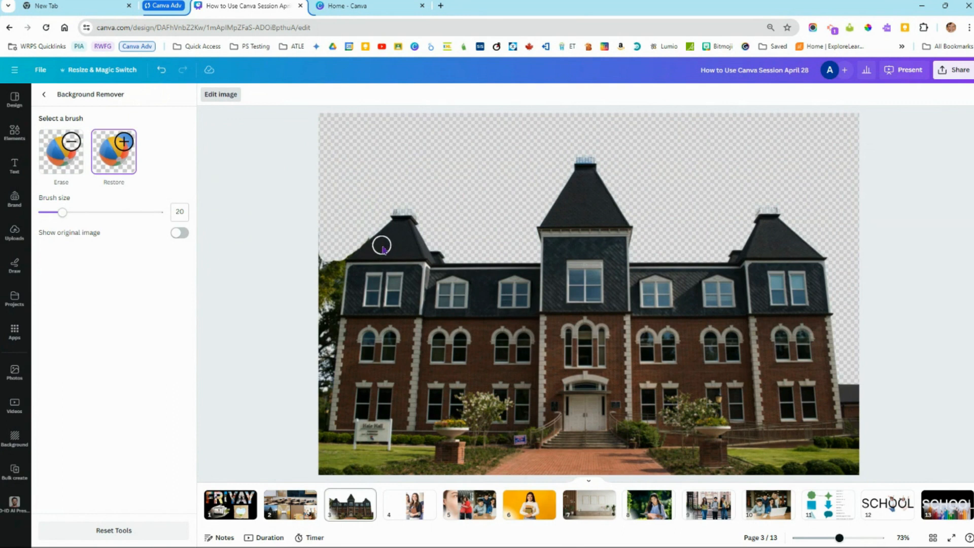
pyautogui.moveTo(389, 244)
pyautogui.mouseDown()
pyautogui.moveTo(333, 266)
pyautogui.moveTo(327, 238)
pyautogui.moveTo(333, 253)
pyautogui.moveTo(372, 242)
pyautogui.moveTo(335, 242)
pyautogui.moveTo(320, 234)
pyautogui.moveTo(360, 235)
pyautogui.moveTo(319, 224)
pyautogui.moveTo(383, 233)
pyautogui.mouseUp()
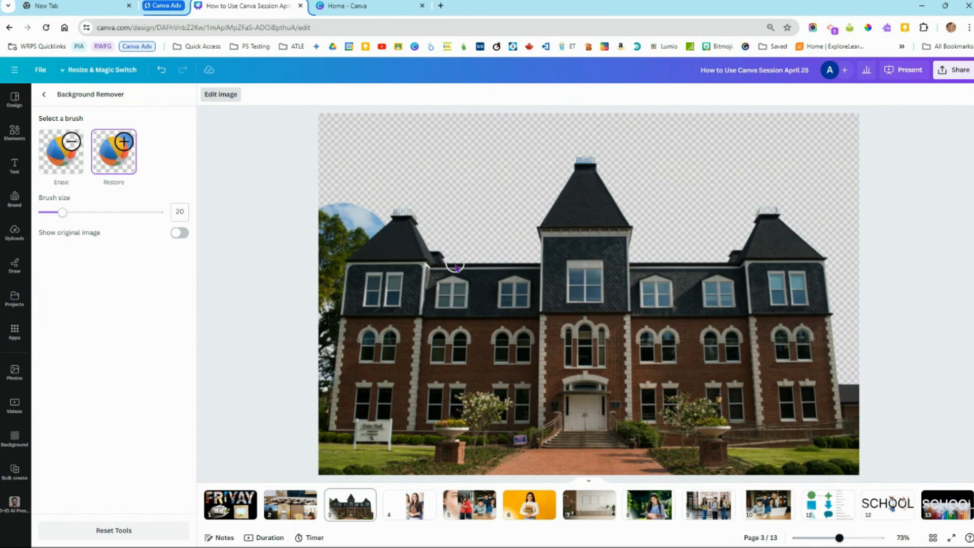
pyautogui.click(44, 94)
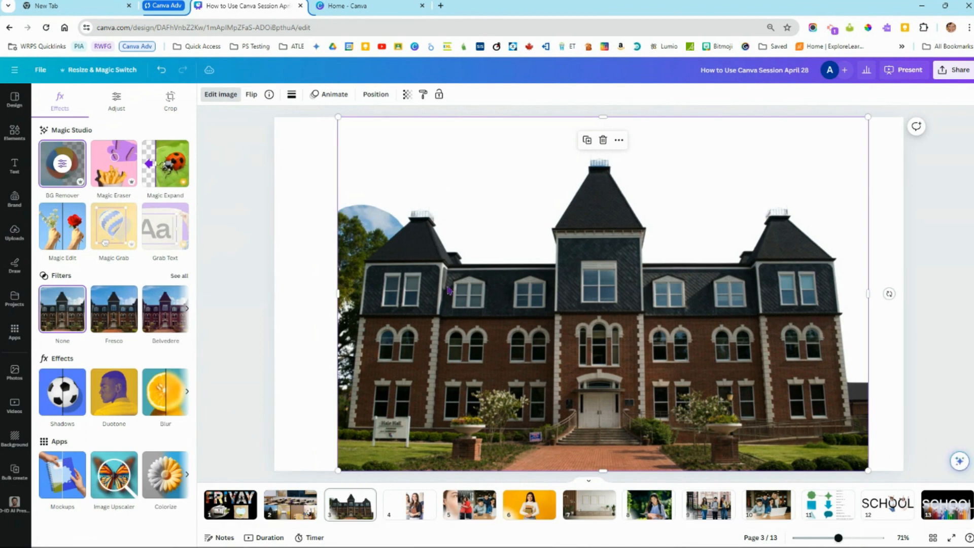
# Undo the school photo's background removal and erase the tree beside the building with Magic Eraser at brush size 20
pyautogui.click(162, 69)
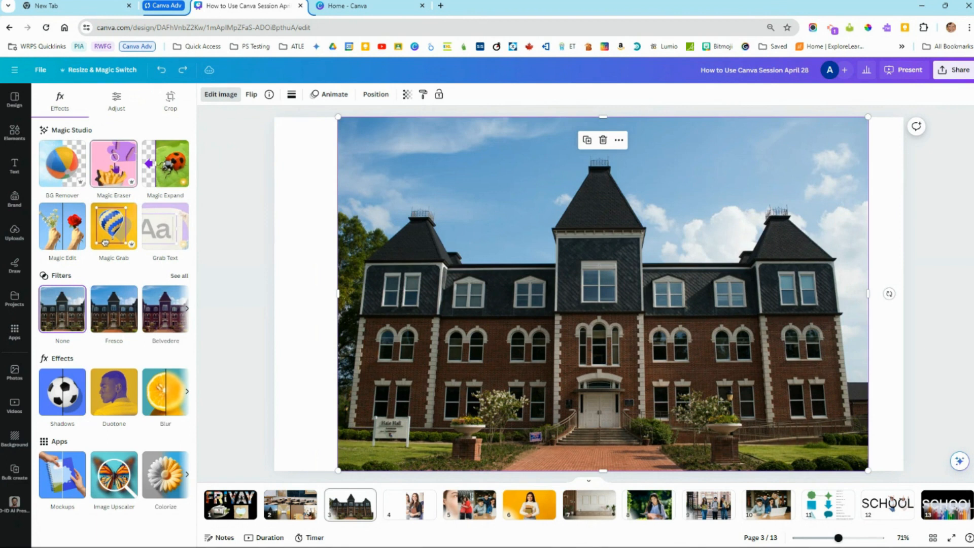
pyautogui.click(116, 168)
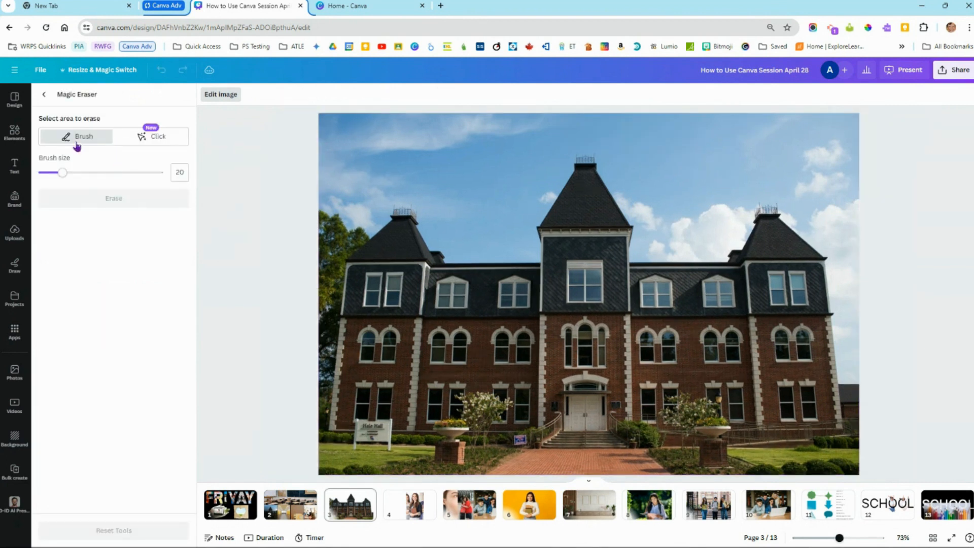
pyautogui.click(44, 94)
pyautogui.click(117, 169)
pyautogui.moveTo(364, 230)
pyautogui.mouseDown()
pyautogui.moveTo(335, 271)
pyautogui.moveTo(319, 445)
pyautogui.moveTo(338, 233)
pyautogui.moveTo(321, 222)
pyautogui.moveTo(321, 319)
pyautogui.moveTo(329, 265)
pyautogui.moveTo(355, 229)
pyautogui.mouseUp()
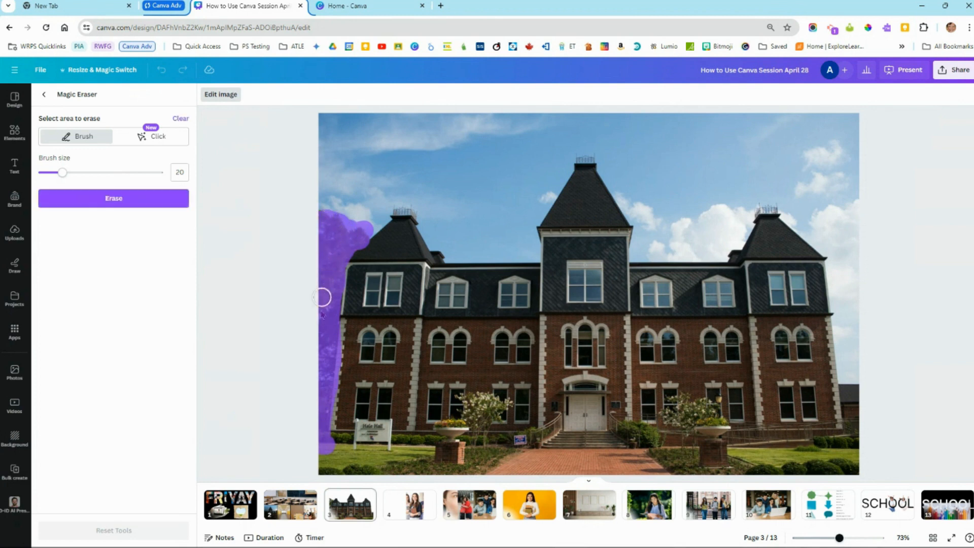
pyautogui.click(113, 198)
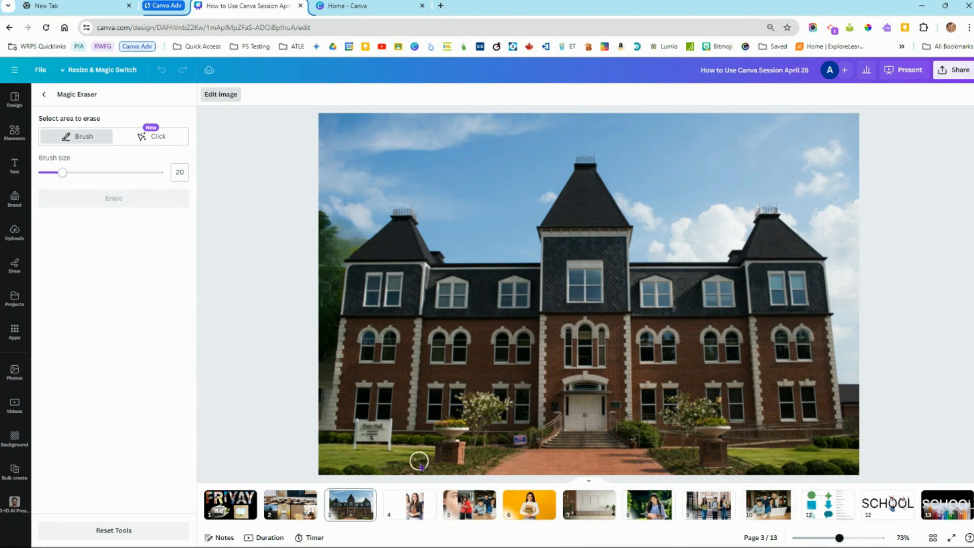
# On page 4, move the woman's photo to the page centre and use Magic Eraser on the brown book she holds
pyautogui.click(410, 504)
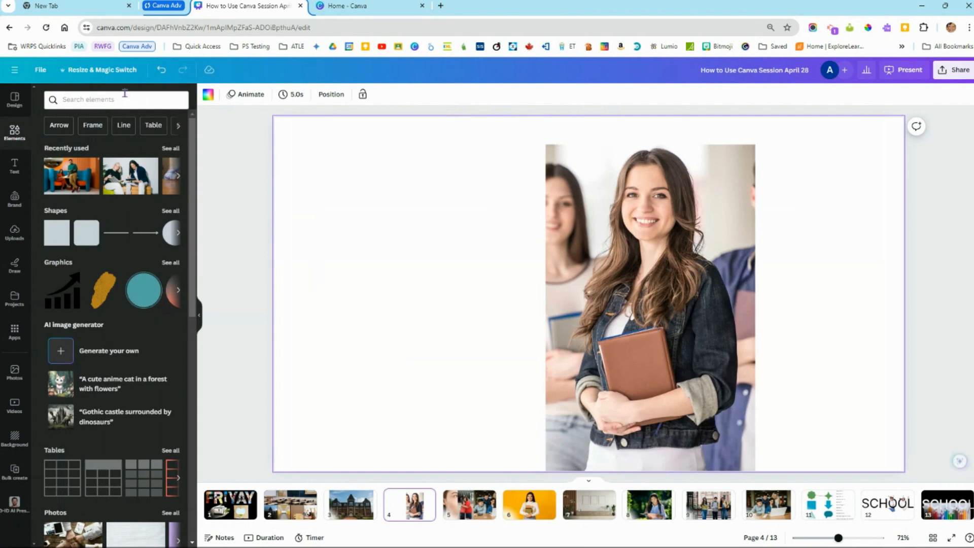
pyautogui.click(551, 311)
pyautogui.moveTo(589, 295); pyautogui.dragTo(512, 282)
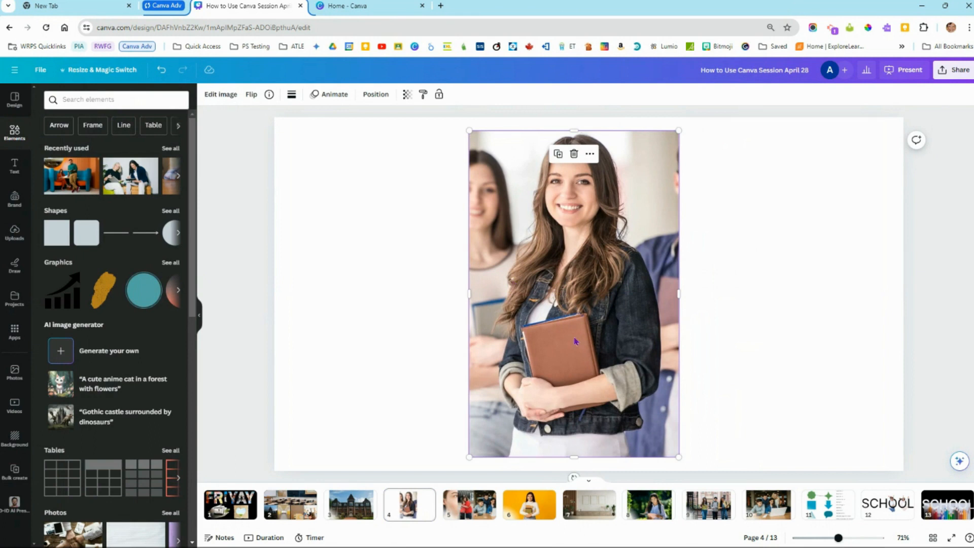
pyautogui.click(221, 96)
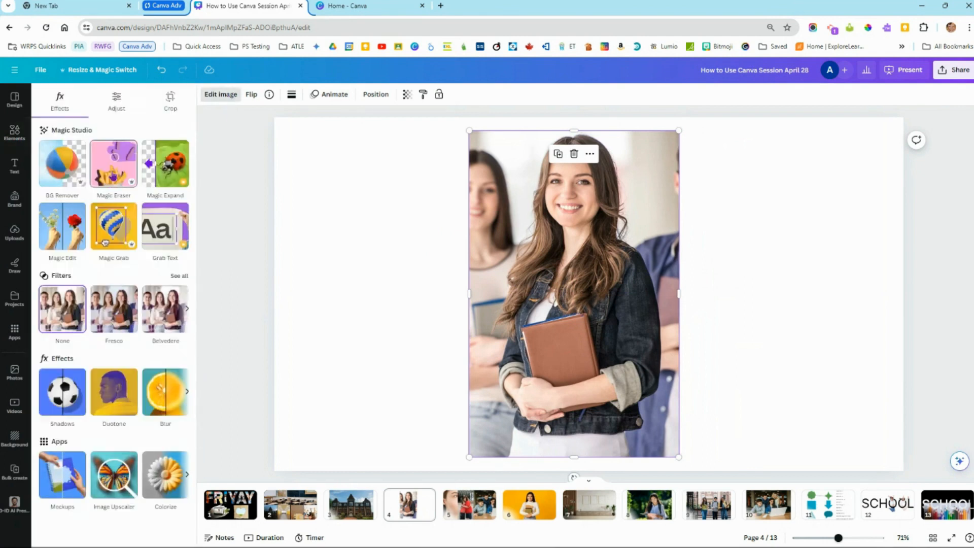
pyautogui.click(114, 164)
pyautogui.moveTo(608, 386)
pyautogui.mouseDown()
pyautogui.moveTo(594, 344)
pyautogui.moveTo(636, 347)
pyautogui.moveTo(621, 339)
pyautogui.moveTo(649, 337)
pyautogui.moveTo(661, 385)
pyautogui.moveTo(624, 391)
pyautogui.moveTo(616, 355)
pyautogui.moveTo(642, 377)
pyautogui.mouseUp()
pyautogui.click(121, 203)
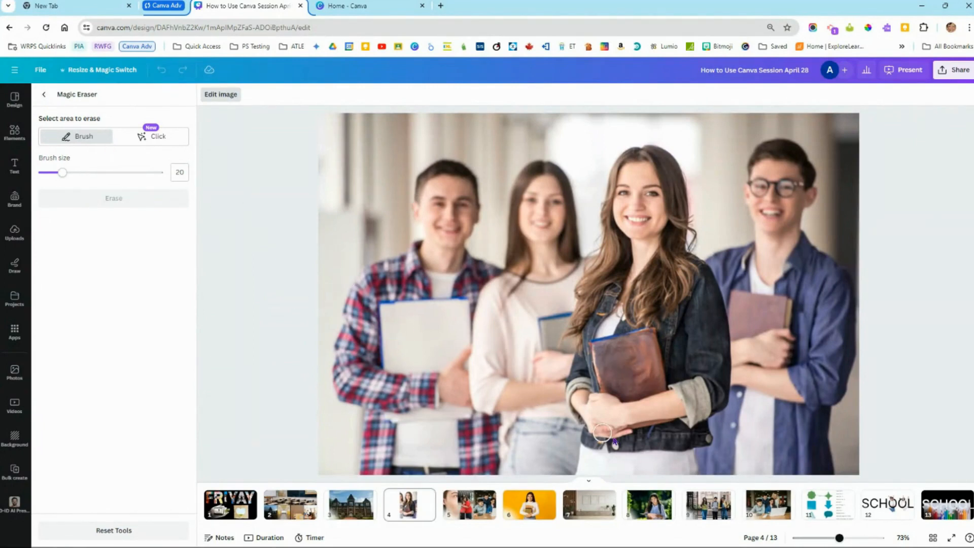
pyautogui.click(470, 505)
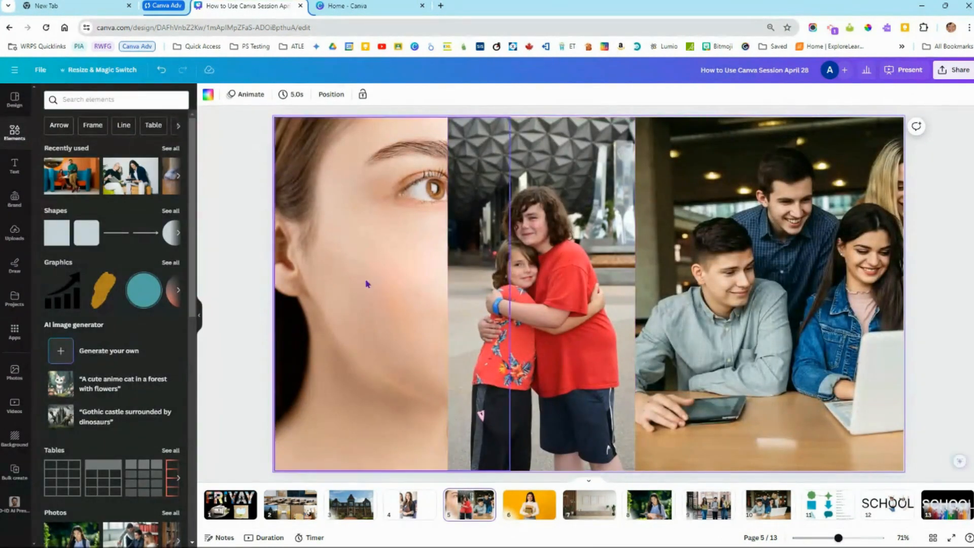
pyautogui.click(394, 272)
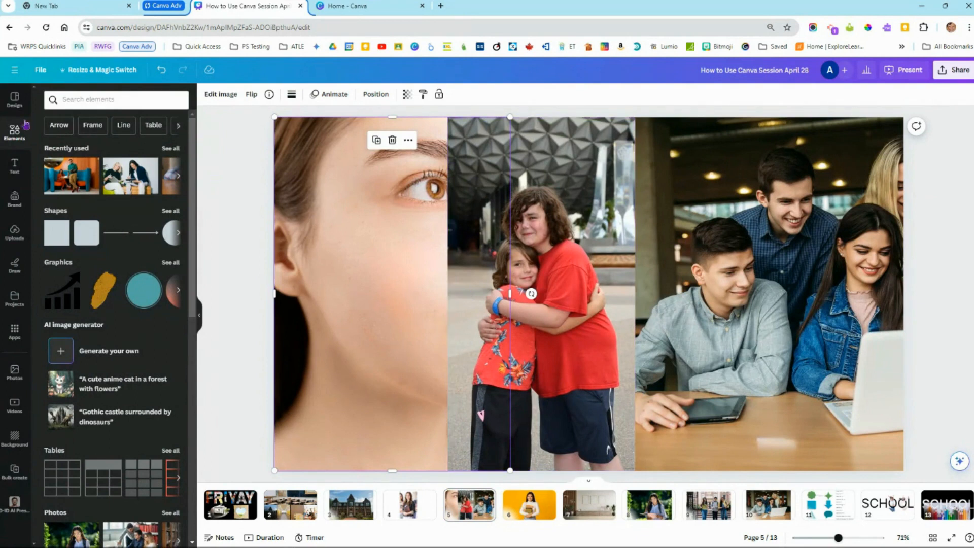
# Move the photo of the woman with the book to the right half of page 4
pyautogui.click(398, 507)
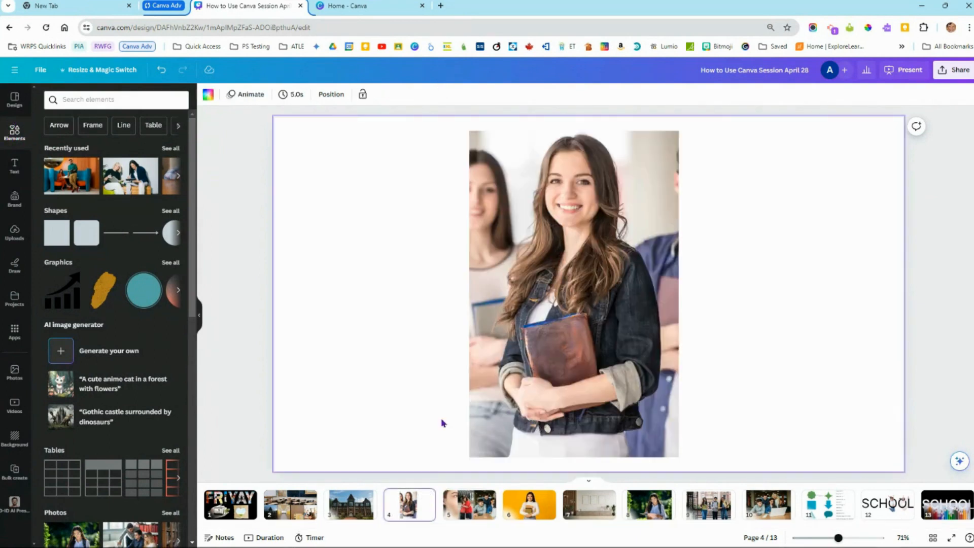
pyautogui.click(673, 342)
pyautogui.moveTo(672, 343); pyautogui.dragTo(742, 341)
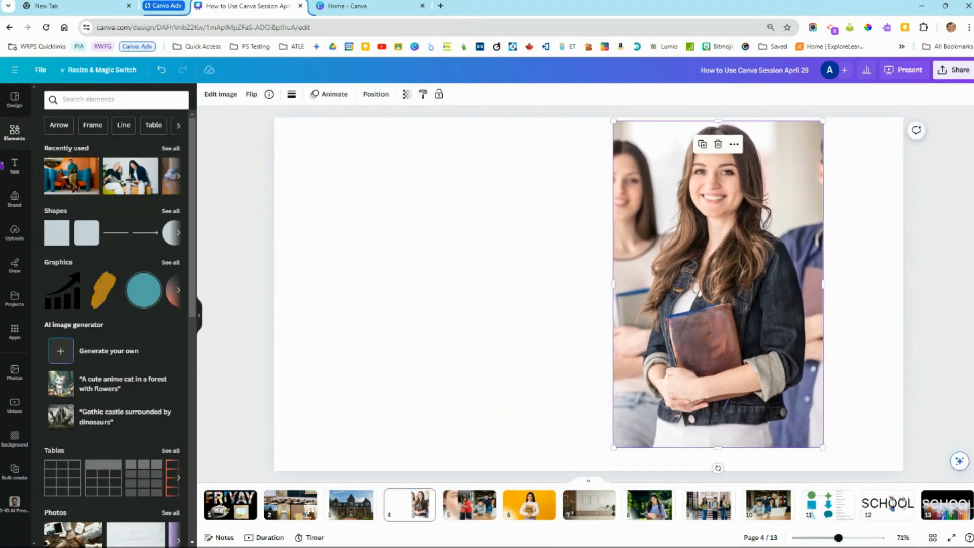
# Search the elements for "acne" photos and add the close-up half-face portrait with cheek blemishes to page 4
pyautogui.click(72, 99)
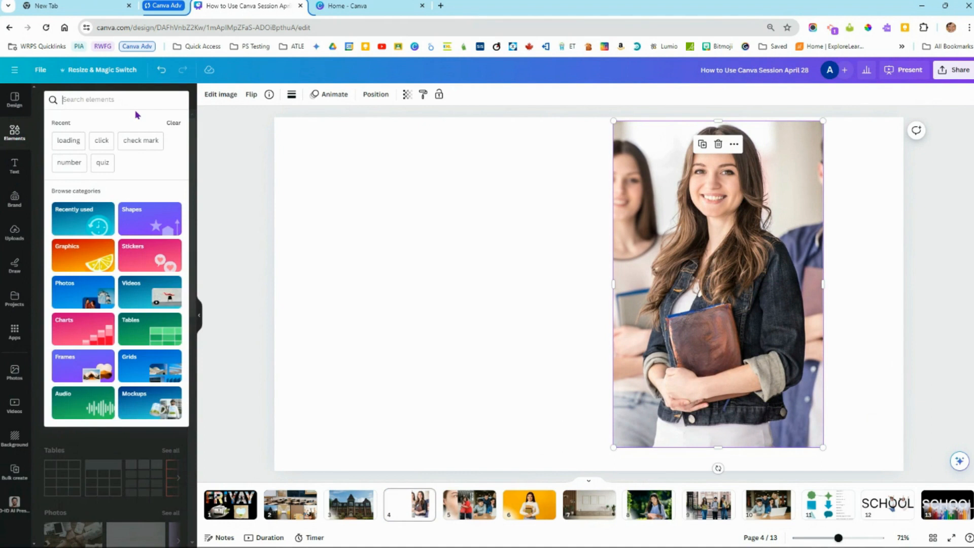
pyautogui.write('acne')
pyautogui.press('Return')
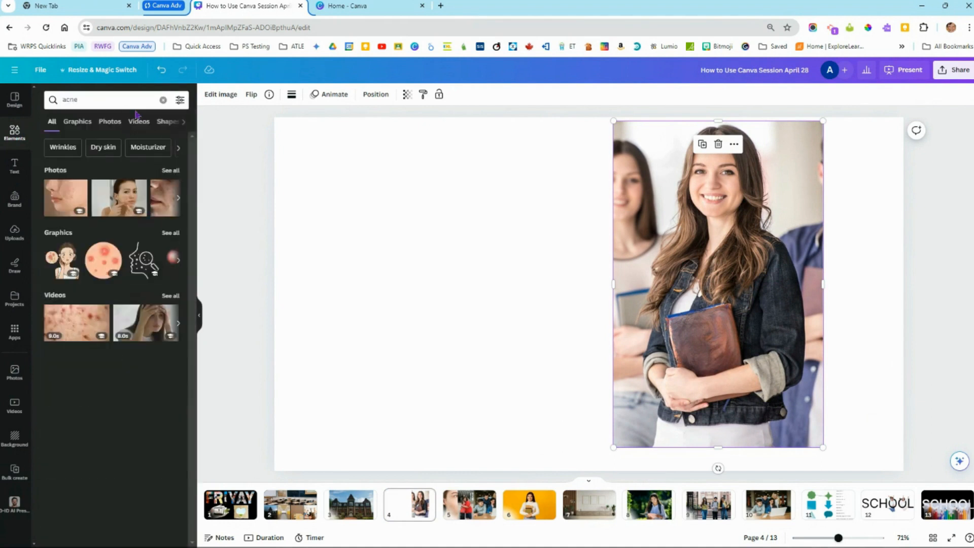
pyautogui.click(171, 170)
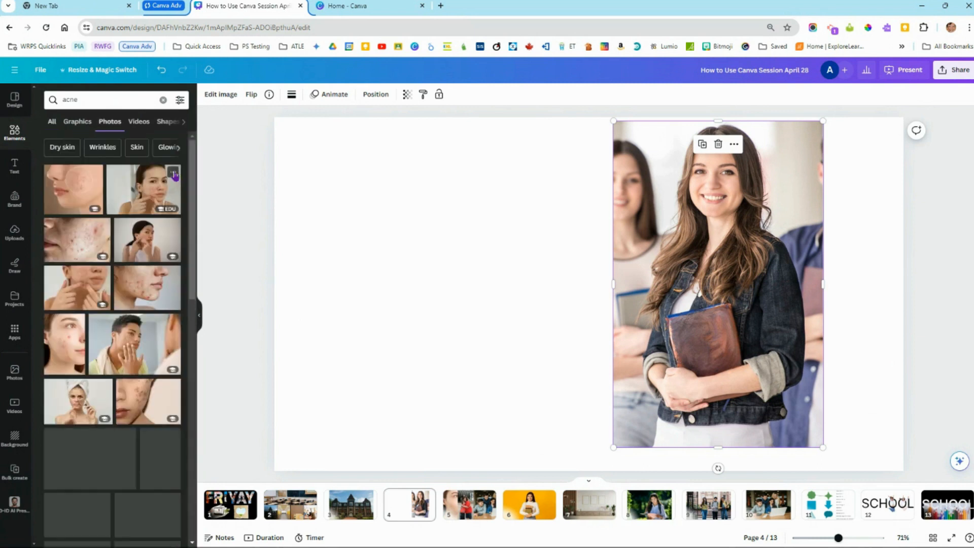
pyautogui.click(64, 340)
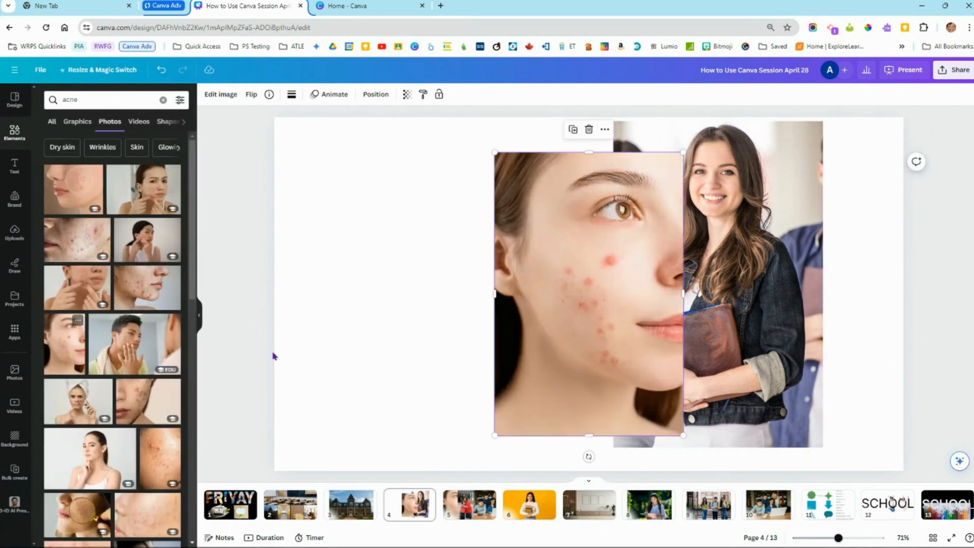
# Place the face photo on the left half of page 4 and enlarge it to nearly the full page height
pyautogui.moveTo(538, 304); pyautogui.dragTo(378, 289)
pyautogui.moveTo(524, 420); pyautogui.dragTo(551, 460)
pyautogui.moveTo(335, 136); pyautogui.dragTo(319, 117)
pyautogui.click(292, 224)
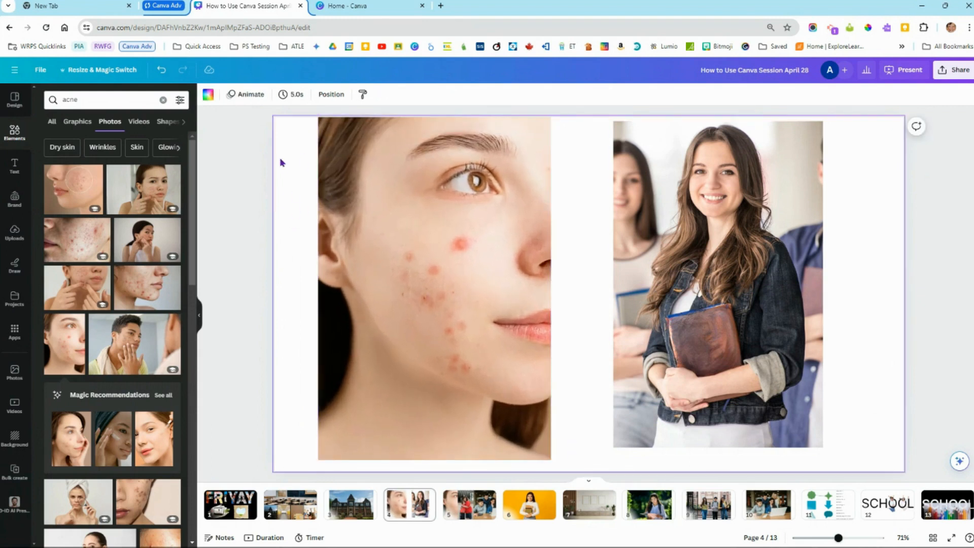
# Erase the blemishes on the cheek in the face photo using the Magic Eraser brush at size 20
pyautogui.click(382, 234)
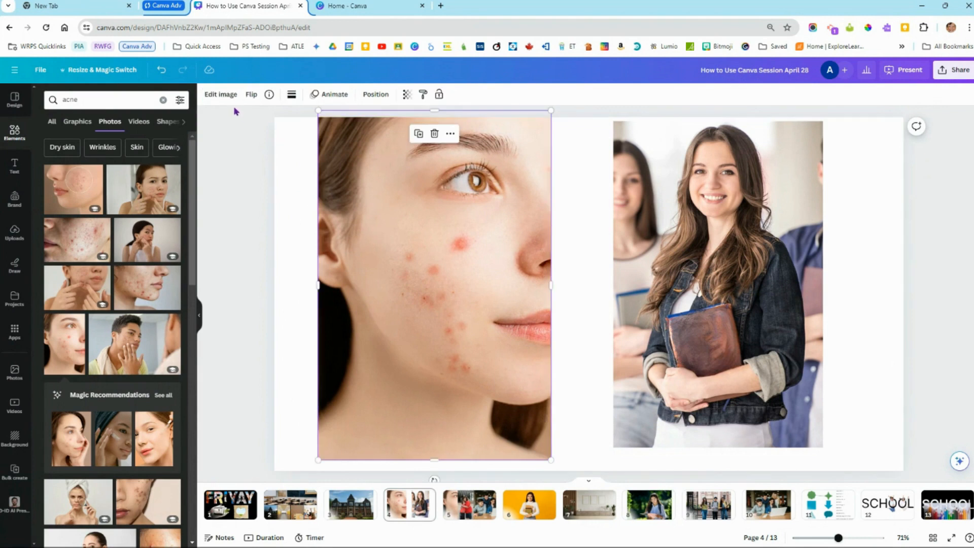
pyautogui.click(225, 96)
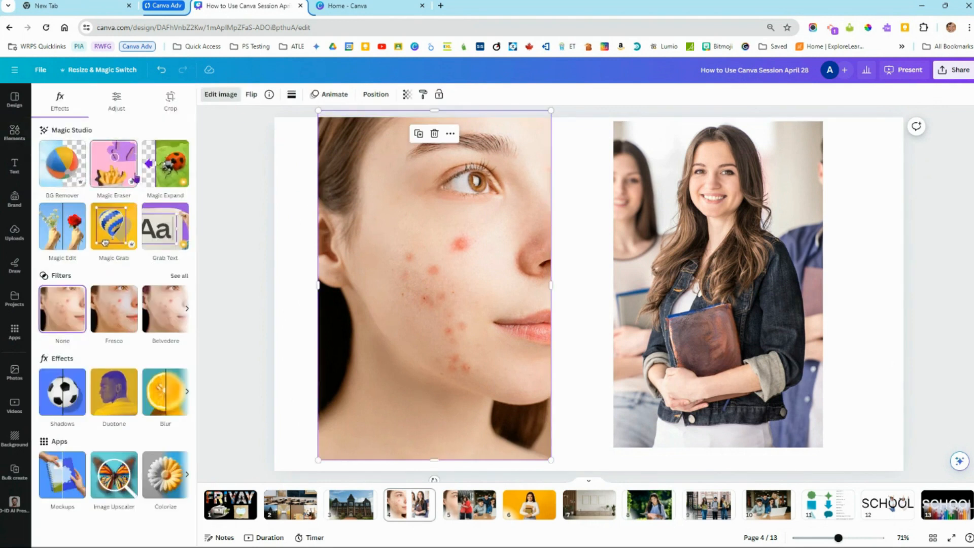
pyautogui.click(114, 170)
pyautogui.moveTo(619, 249)
pyautogui.mouseDown()
pyautogui.moveTo(557, 275)
pyautogui.moveTo(585, 278)
pyautogui.moveTo(554, 293)
pyautogui.moveTo(592, 299)
pyautogui.moveTo(575, 307)
pyautogui.moveTo(597, 334)
pyautogui.moveTo(618, 336)
pyautogui.moveTo(605, 325)
pyautogui.moveTo(609, 382)
pyautogui.moveTo(621, 378)
pyautogui.moveTo(599, 274)
pyautogui.moveTo(617, 253)
pyautogui.moveTo(574, 287)
pyautogui.mouseUp()
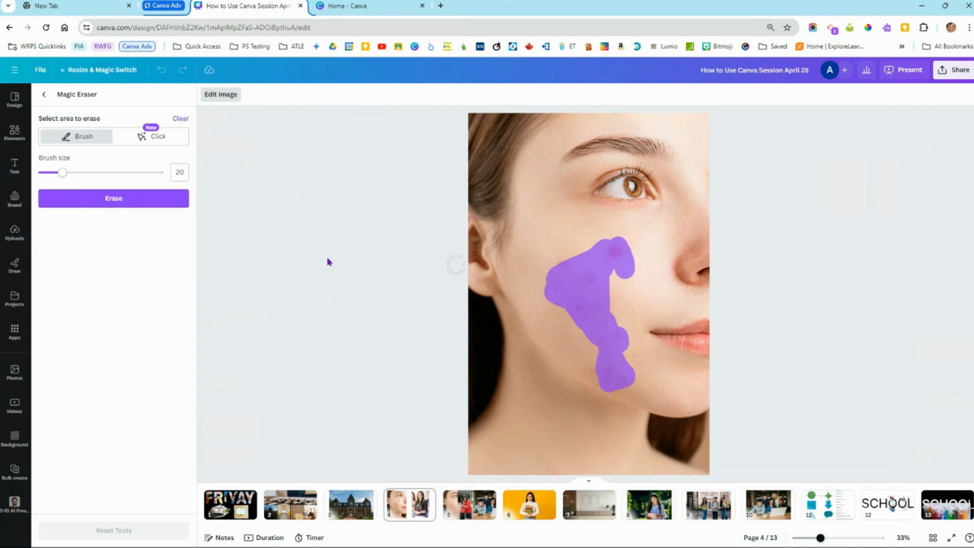
pyautogui.click(99, 201)
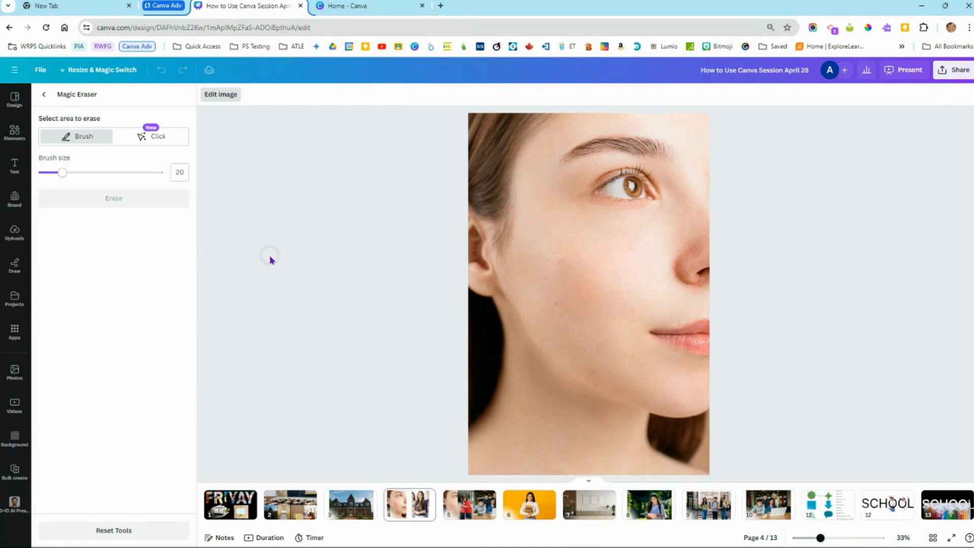
# On page 6, mark the books the woman is holding for Magic Edit with the brush at size 40
pyautogui.click(456, 504)
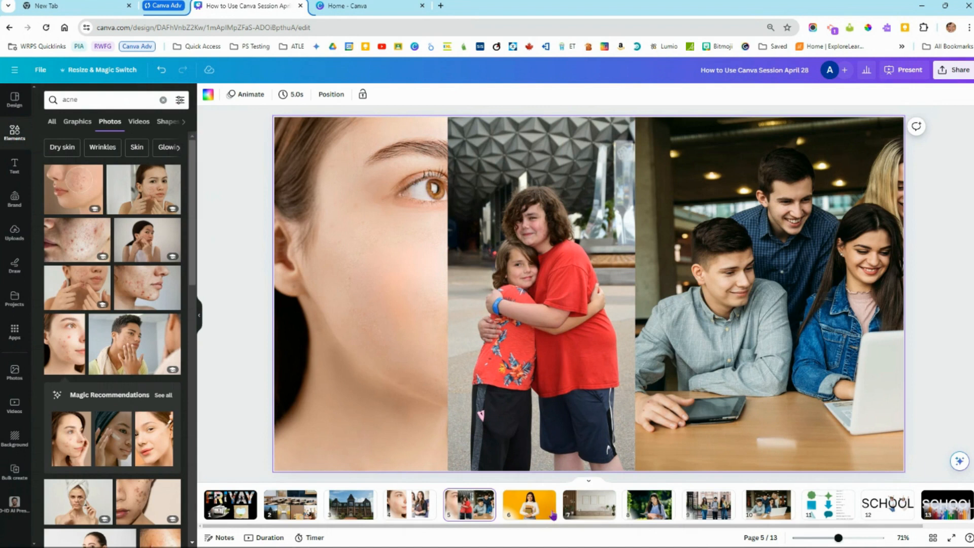
pyautogui.click(529, 516)
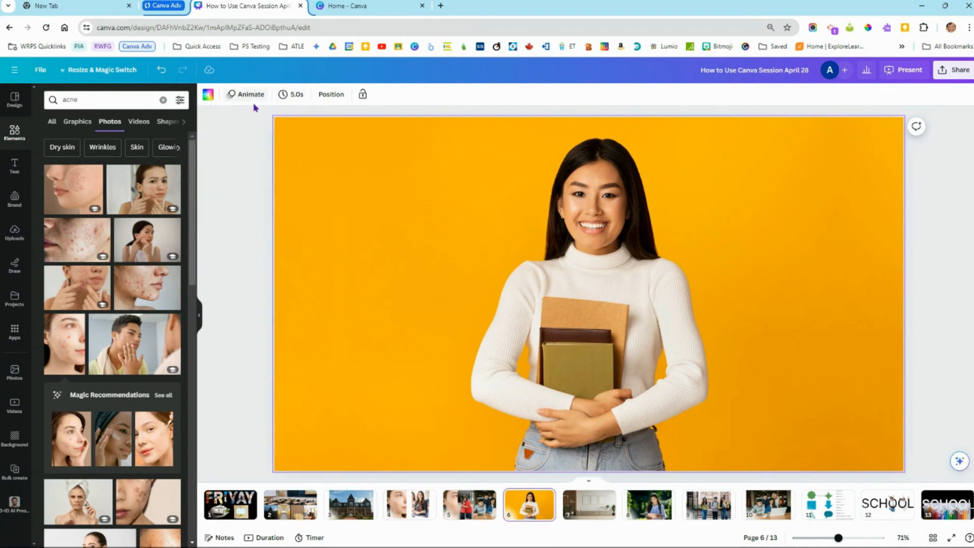
pyautogui.click(566, 271)
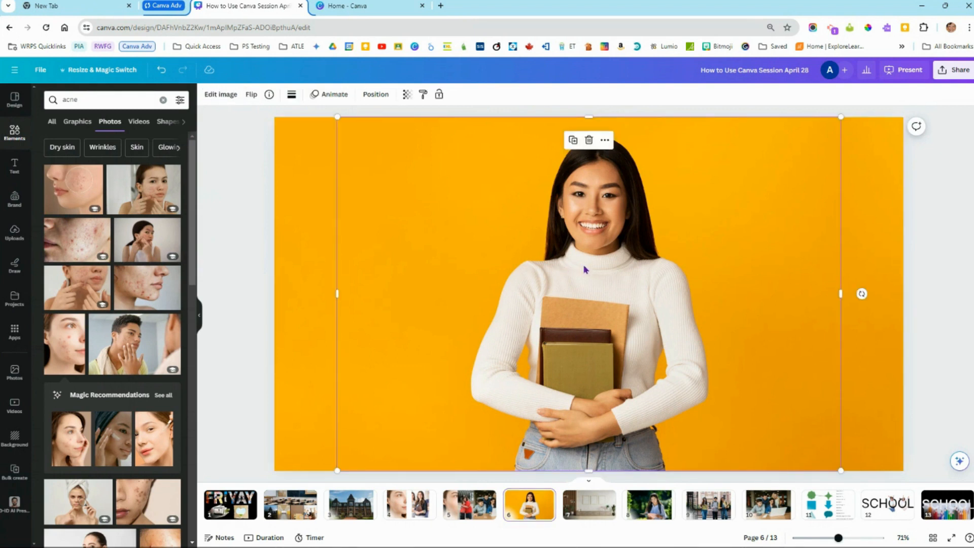
pyautogui.click(221, 96)
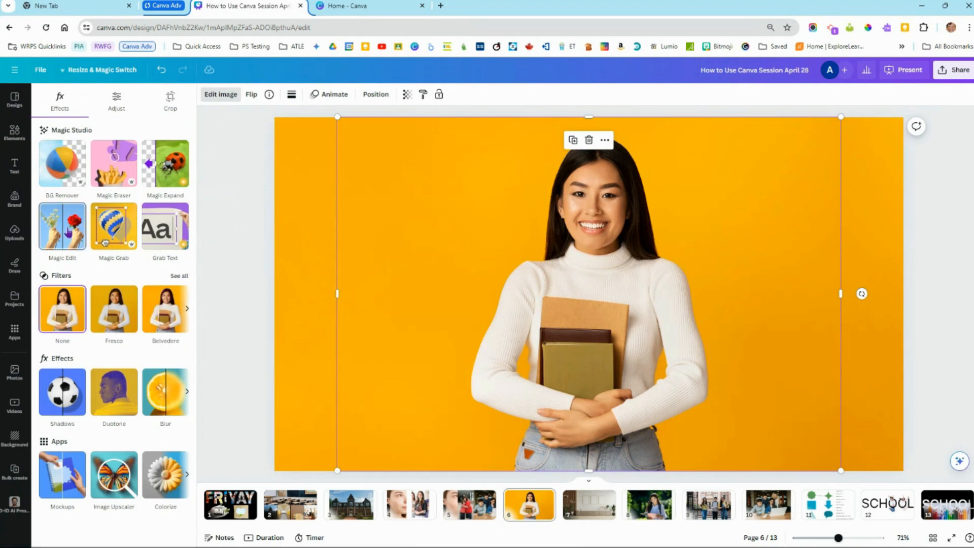
pyautogui.click(61, 232)
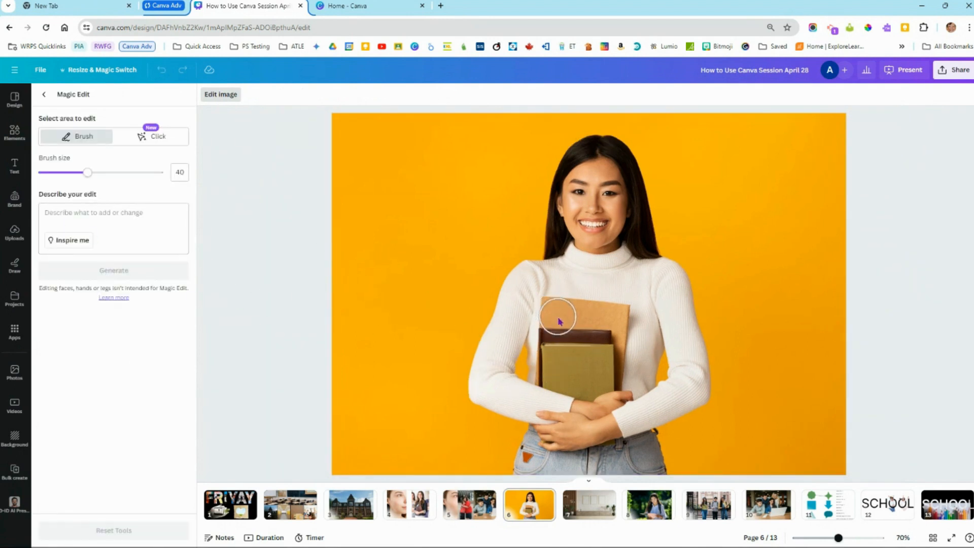
pyautogui.moveTo(557, 317)
pyautogui.mouseDown()
pyautogui.moveTo(552, 373)
pyautogui.moveTo(588, 384)
pyautogui.moveTo(607, 368)
pyautogui.moveTo(617, 320)
pyautogui.moveTo(563, 319)
pyautogui.moveTo(579, 351)
pyautogui.mouseUp()
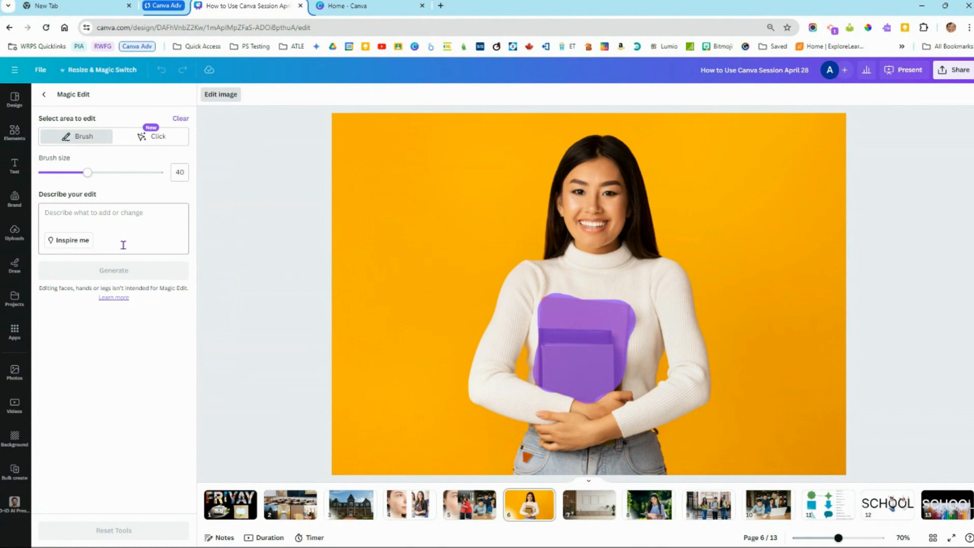
# Replace the marked books with "Flowers" using Magic Edit, and keep the variation with purple daisy-like flowers and yellow accents
pyautogui.click(84, 216)
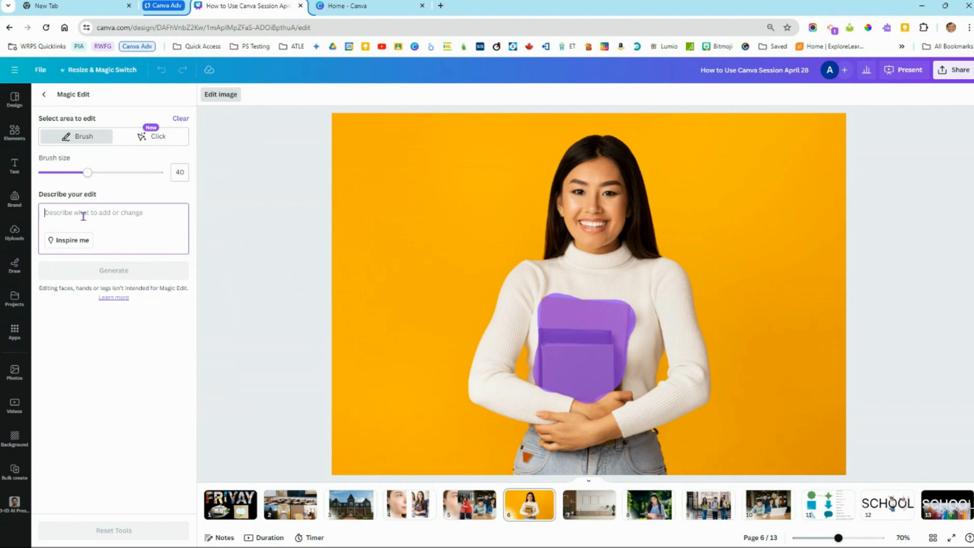
pyautogui.write('Flowers')
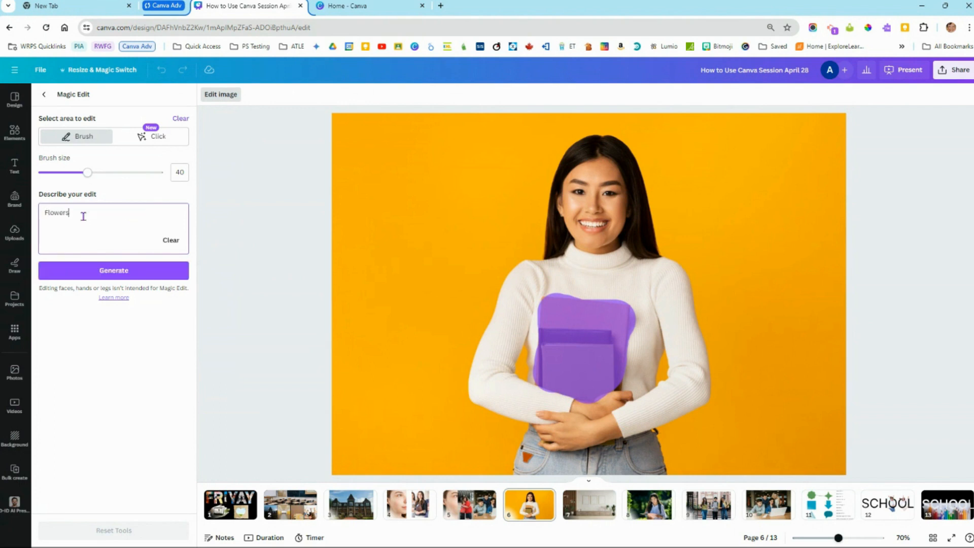
pyautogui.click(111, 274)
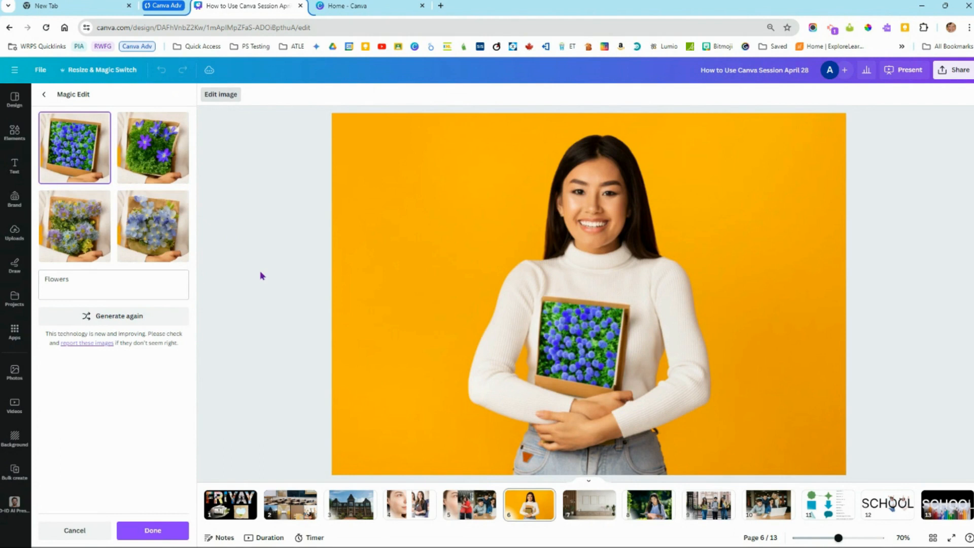
pyautogui.click(159, 247)
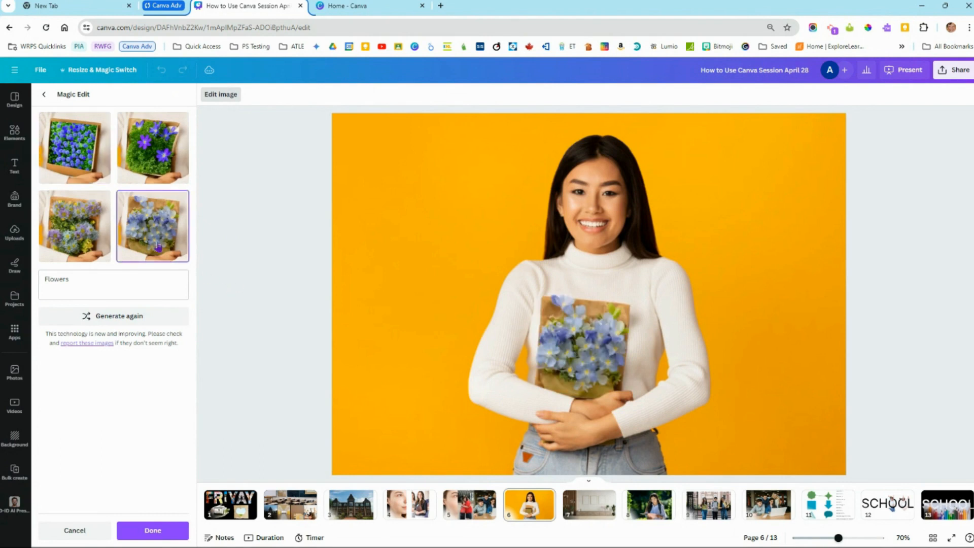
pyautogui.click(101, 236)
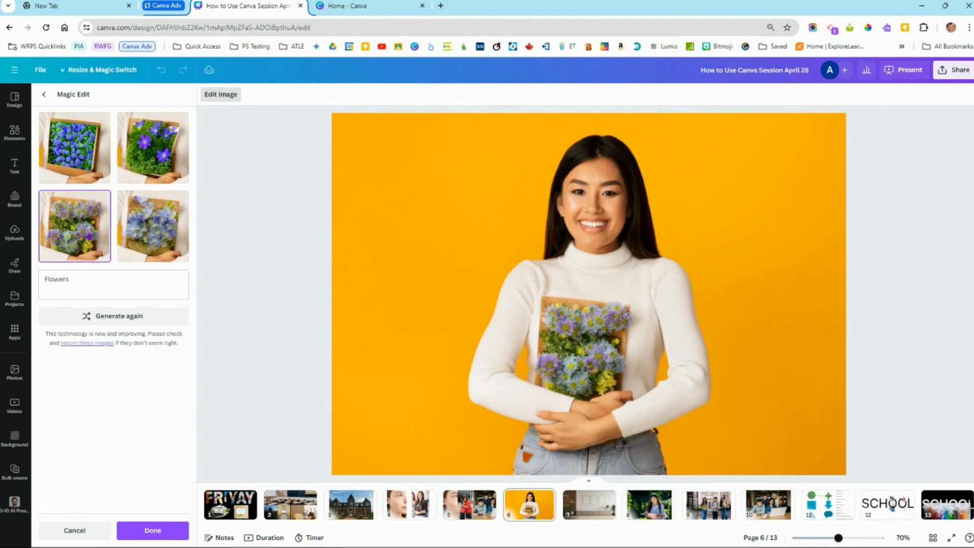
pyautogui.click(44, 94)
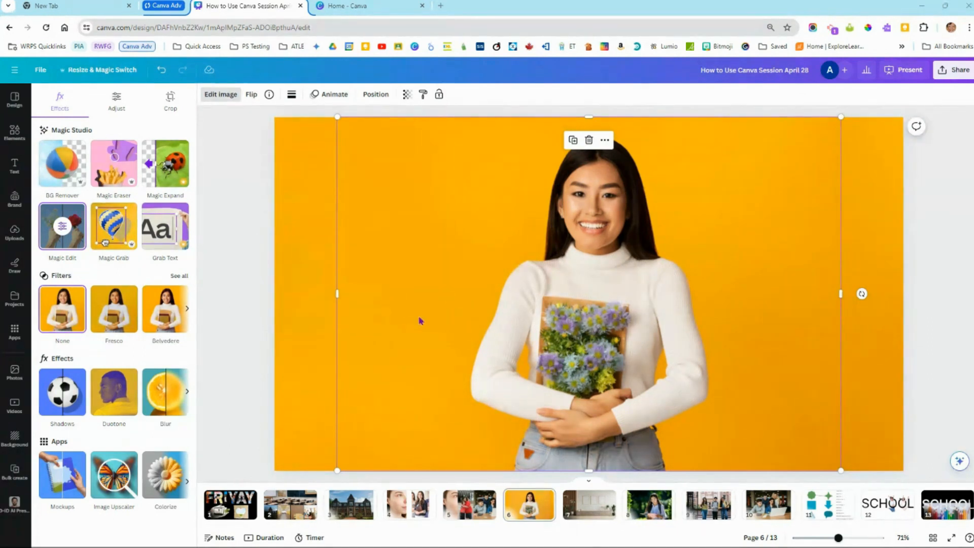
# Delete the two orange filler strips on either side of the woman's photo on page 6
pyautogui.click(313, 306)
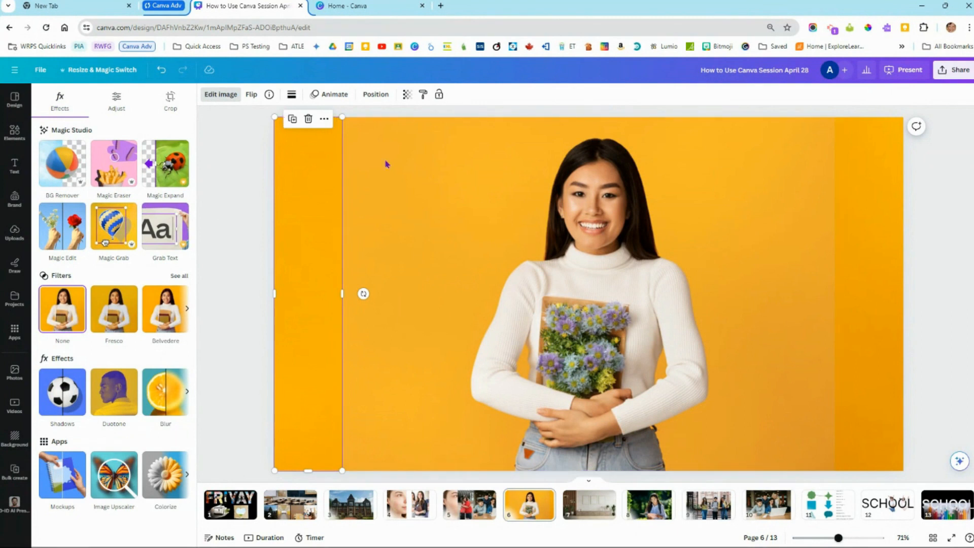
pyautogui.click(308, 119)
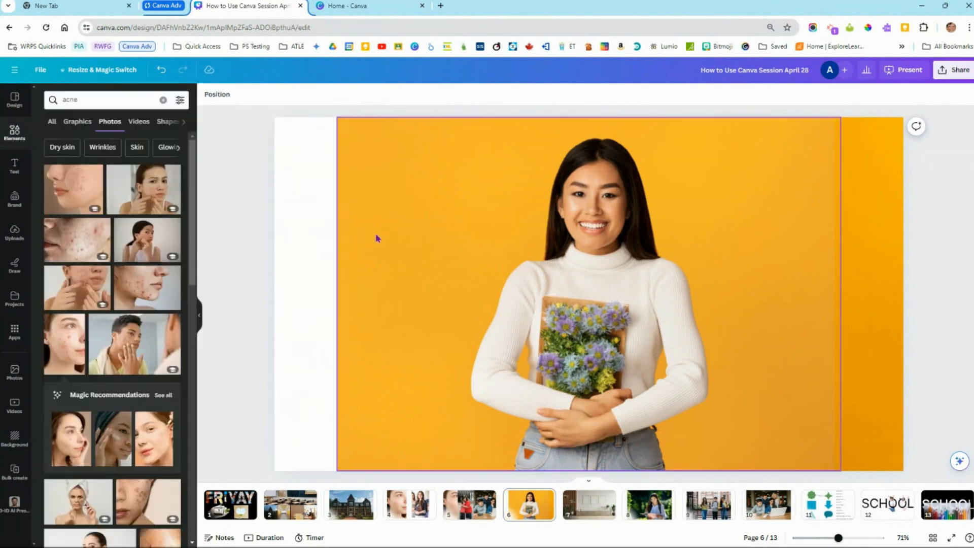
pyautogui.click(401, 242)
pyautogui.click(855, 293)
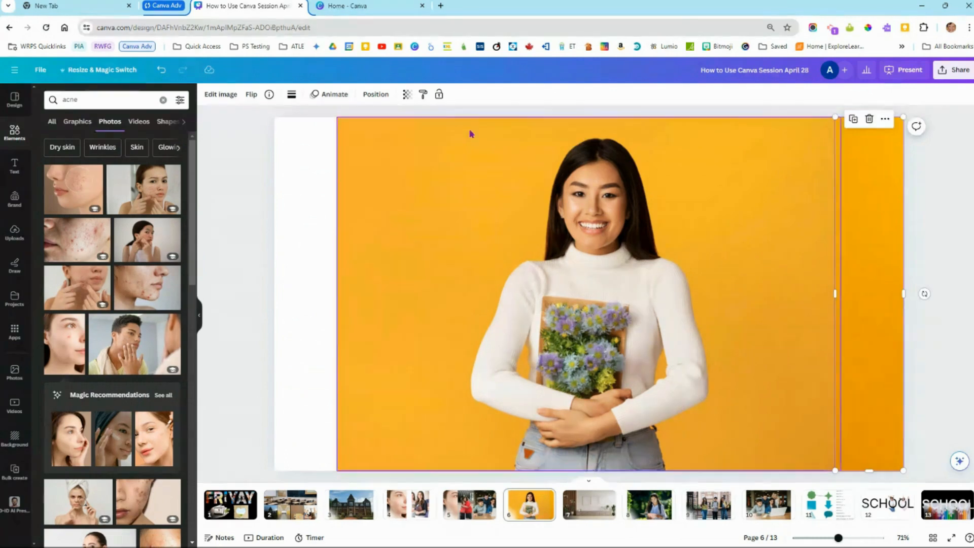
pyautogui.click(869, 119)
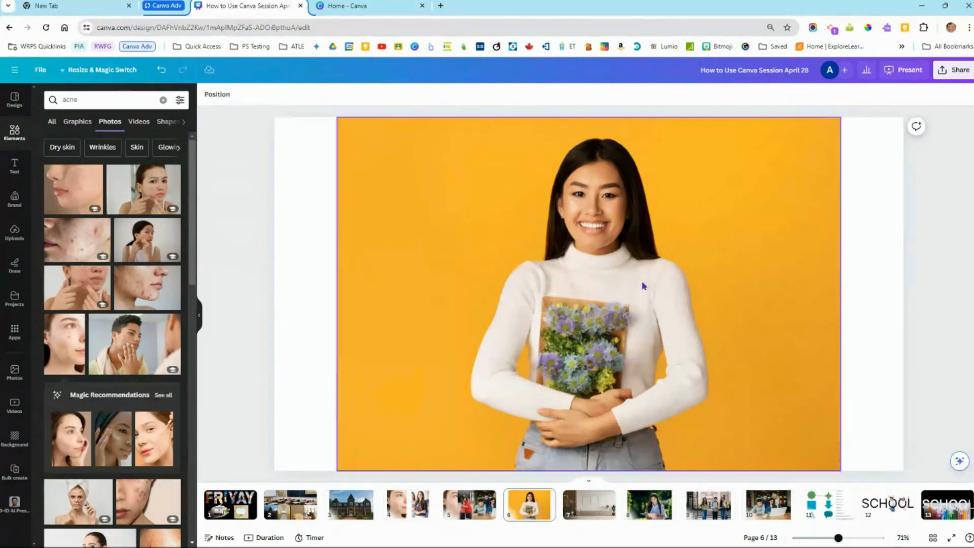
# Remove the orange background from the woman's photo with BG Remover and shift the cutout slightly up on the page
pyautogui.click(579, 295)
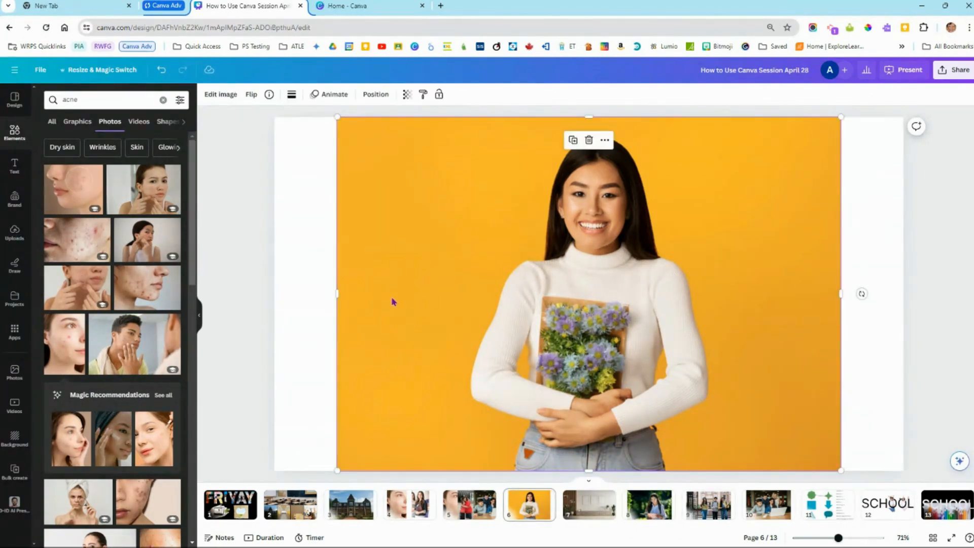
pyautogui.click(223, 95)
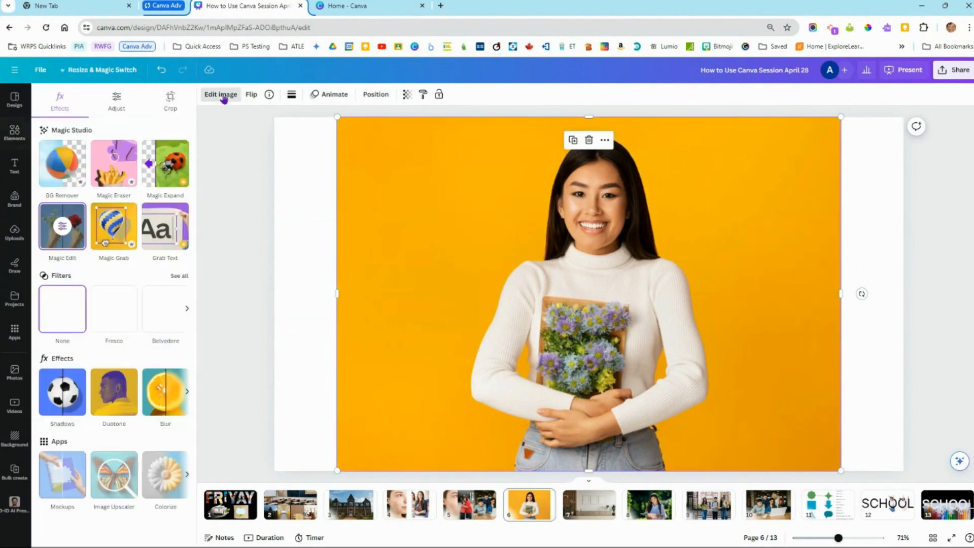
pyautogui.click(62, 163)
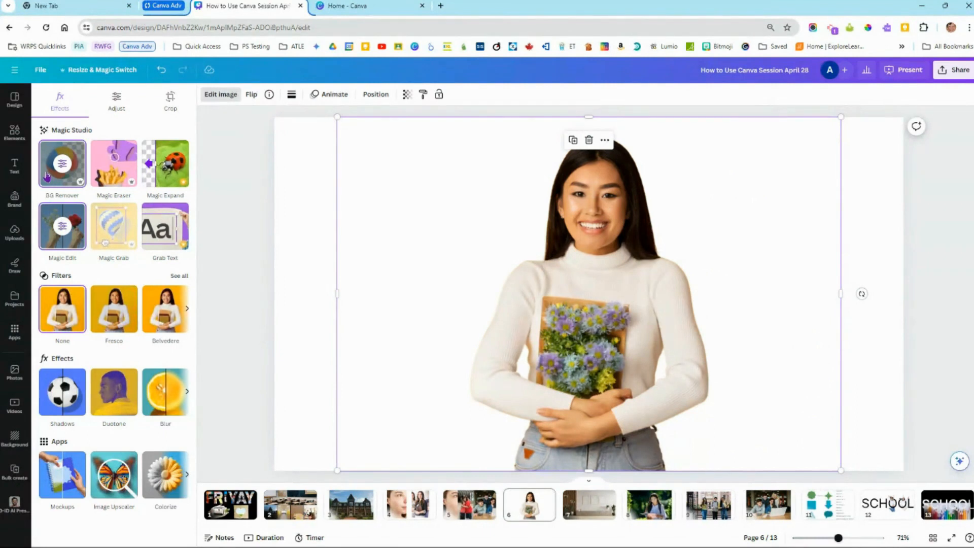
pyautogui.moveTo(583, 369)
pyautogui.mouseDown()
pyautogui.moveTo(640, 340)
pyautogui.moveTo(396, 319)
pyautogui.moveTo(629, 353)
pyautogui.moveTo(578, 357)
pyautogui.moveTo(581, 372)
pyautogui.mouseUp()
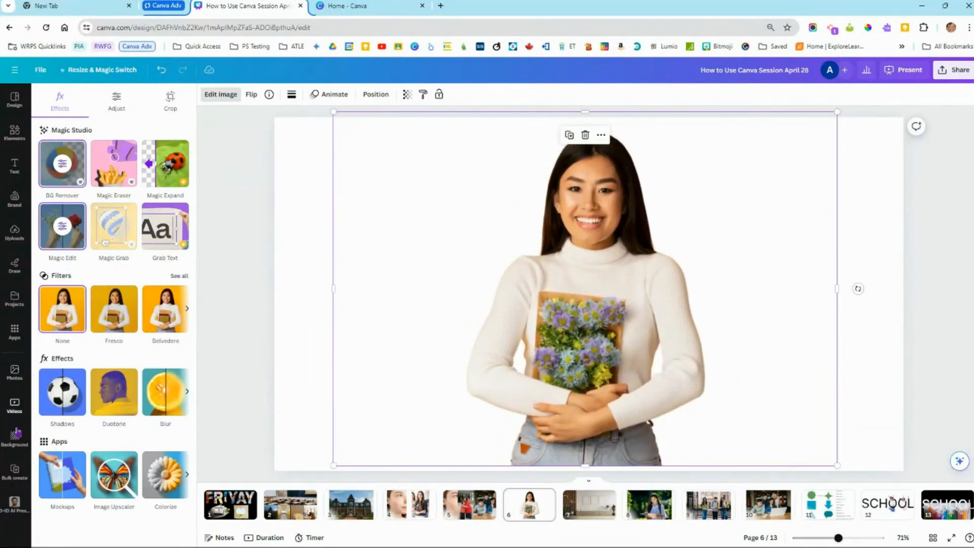
# Try the school hallway image as the page 6 background, and replace it with the classroom photo with chalkboards
pyautogui.click(14, 440)
pyautogui.click(13, 440)
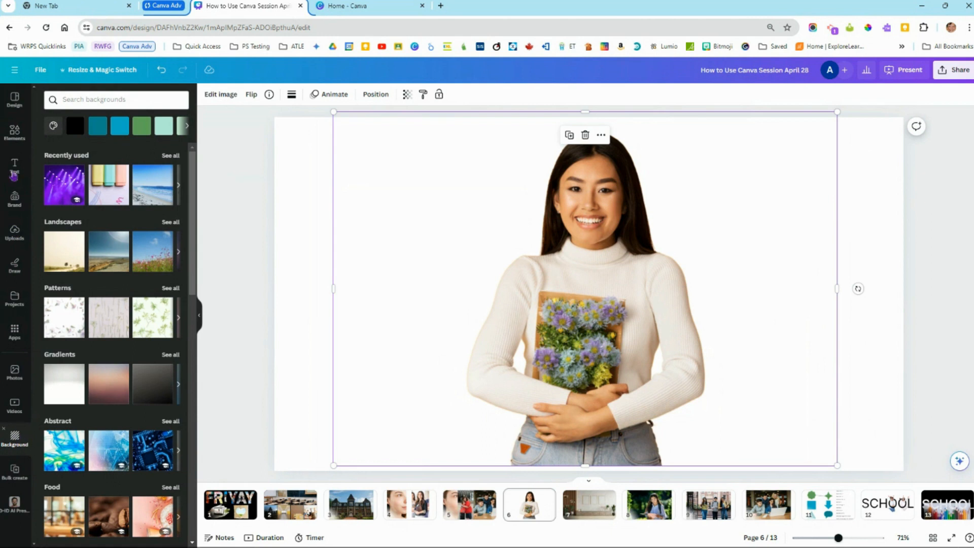
pyautogui.scroll(-3, 118, 239)
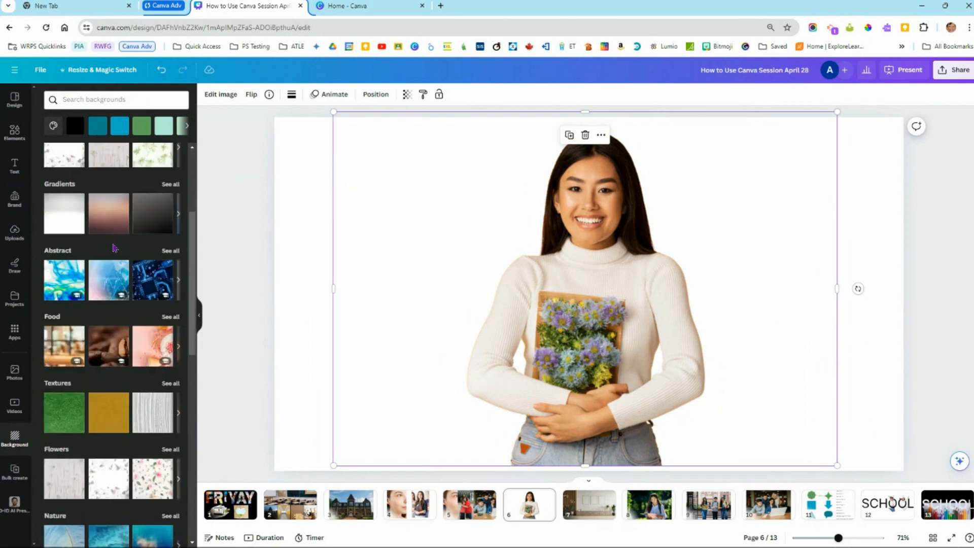
pyautogui.scroll(-2, 114, 247)
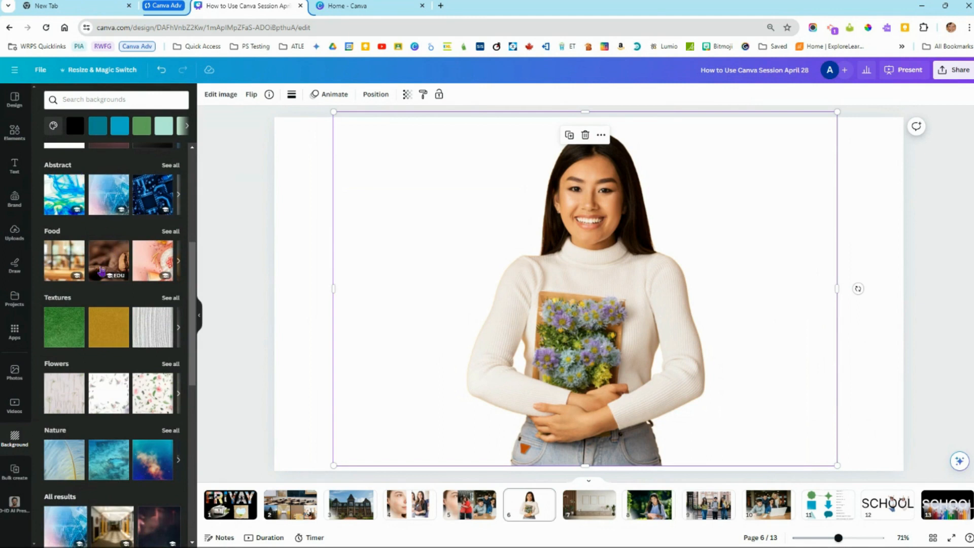
pyautogui.scroll(-3, 109, 292)
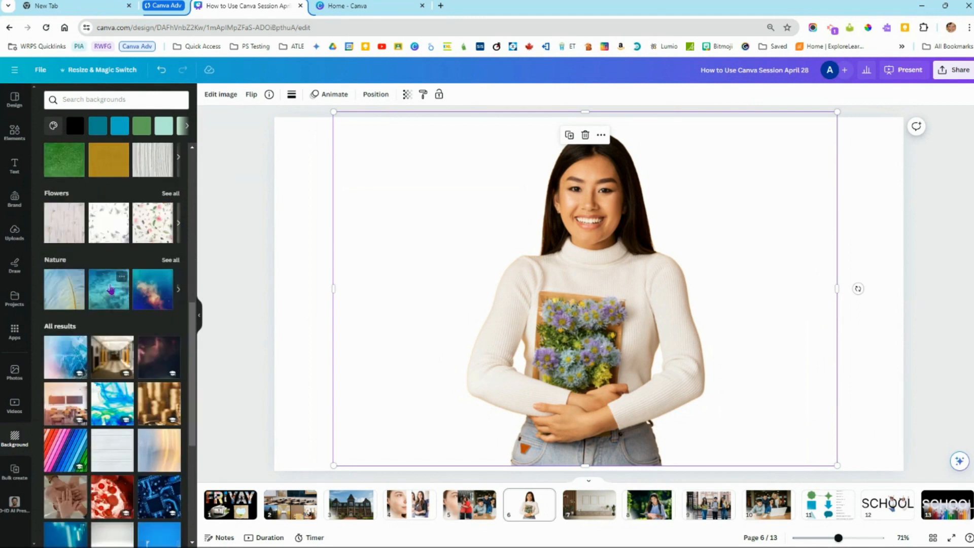
pyautogui.scroll(-2, 137, 254)
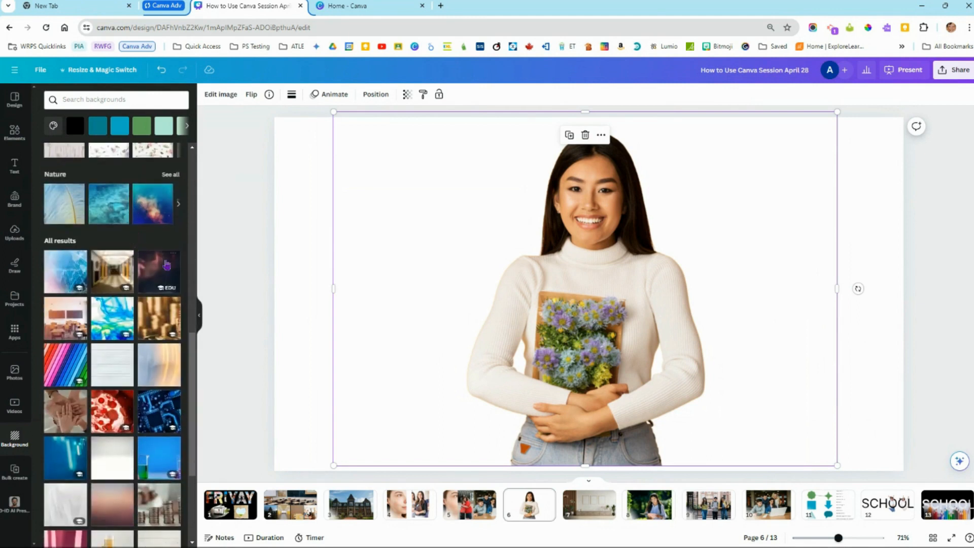
pyautogui.click(115, 277)
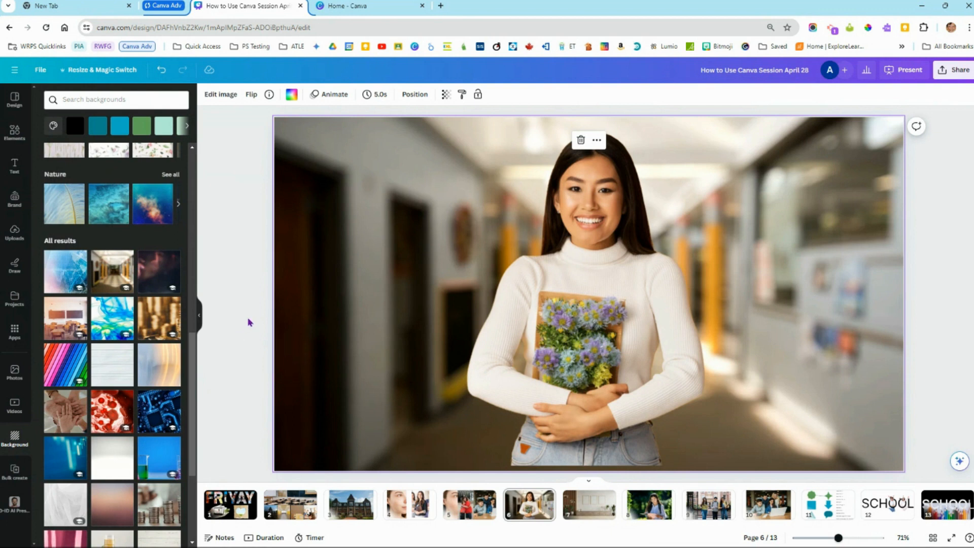
pyautogui.click(60, 329)
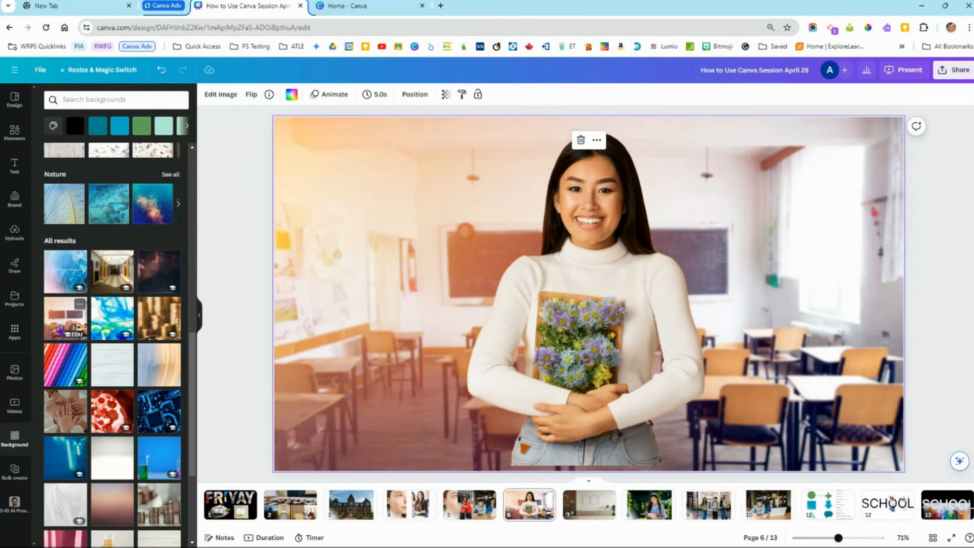
# Darken the classroom background by lowering its brightness
pyautogui.doubleClick(305, 239)
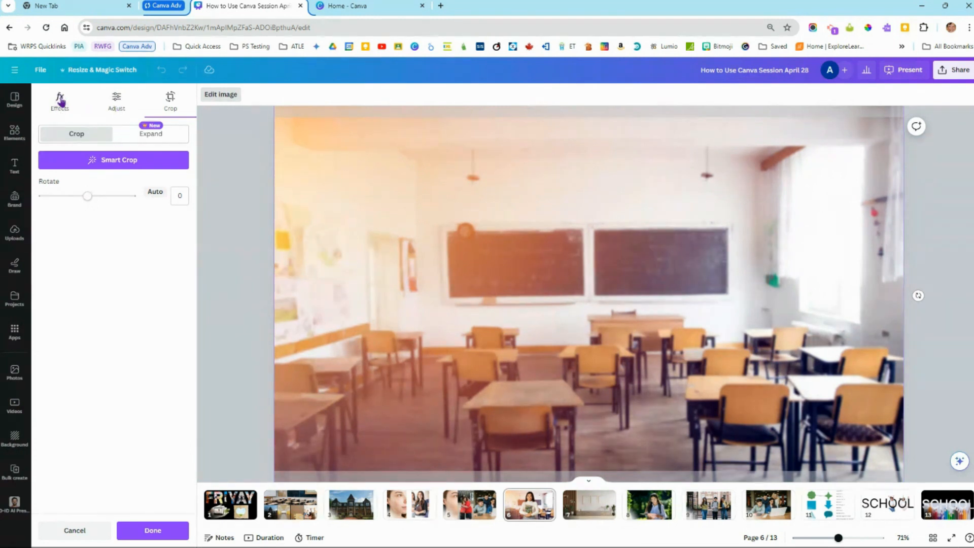
pyautogui.click(116, 101)
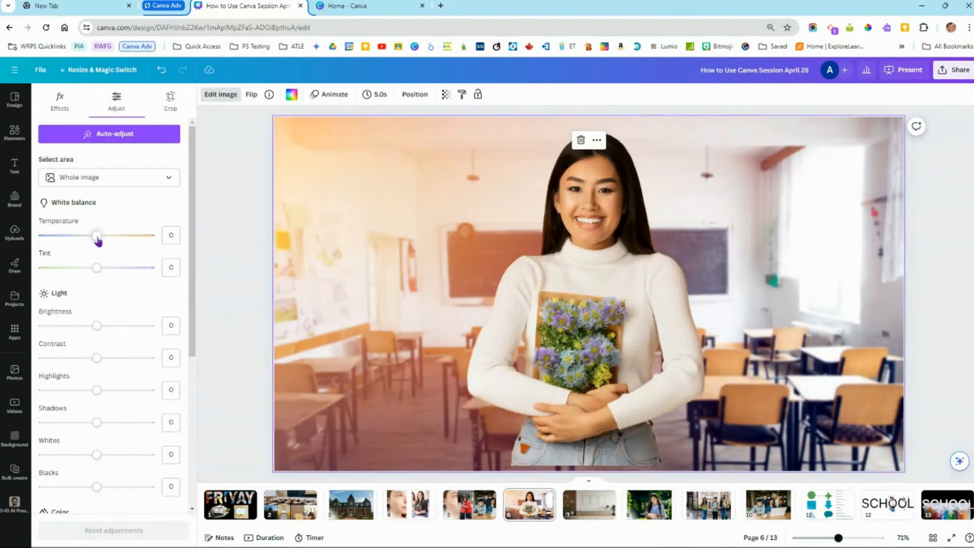
pyautogui.moveTo(97, 327); pyautogui.dragTo(76, 341)
pyautogui.click(56, 106)
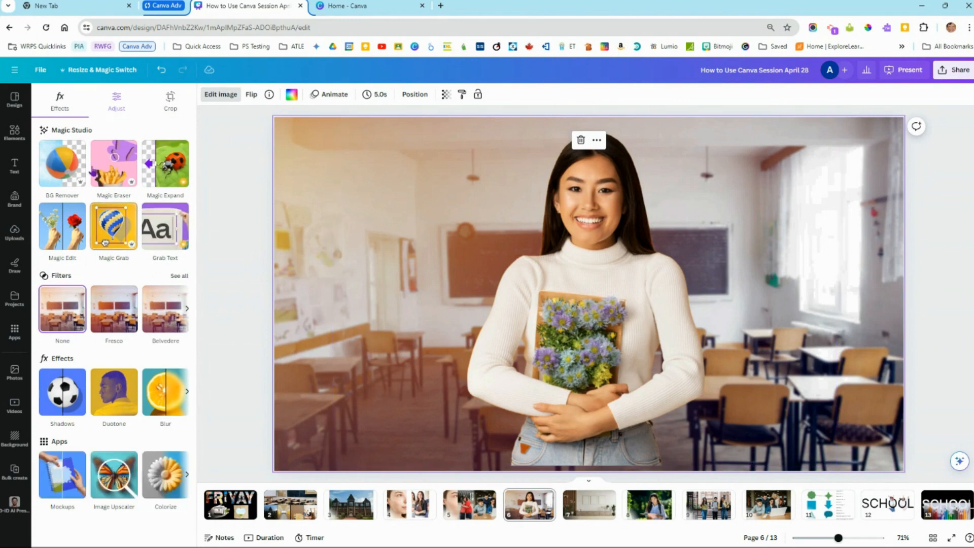
# Examine the classroom background's remaining adjustment and crop settings, and the crop aspect ratios available for the woman's photo
pyautogui.click(116, 101)
pyautogui.scroll(-5, 135, 258)
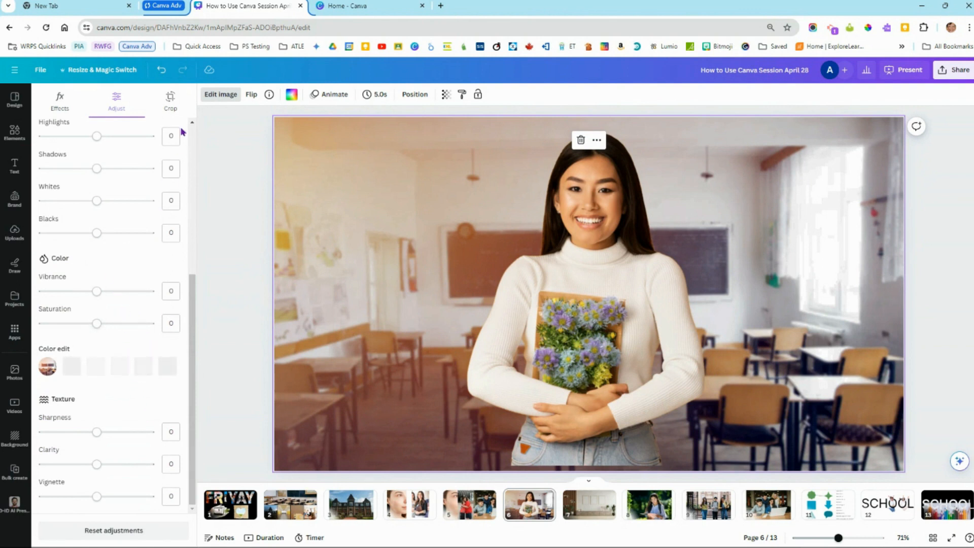
pyautogui.click(171, 99)
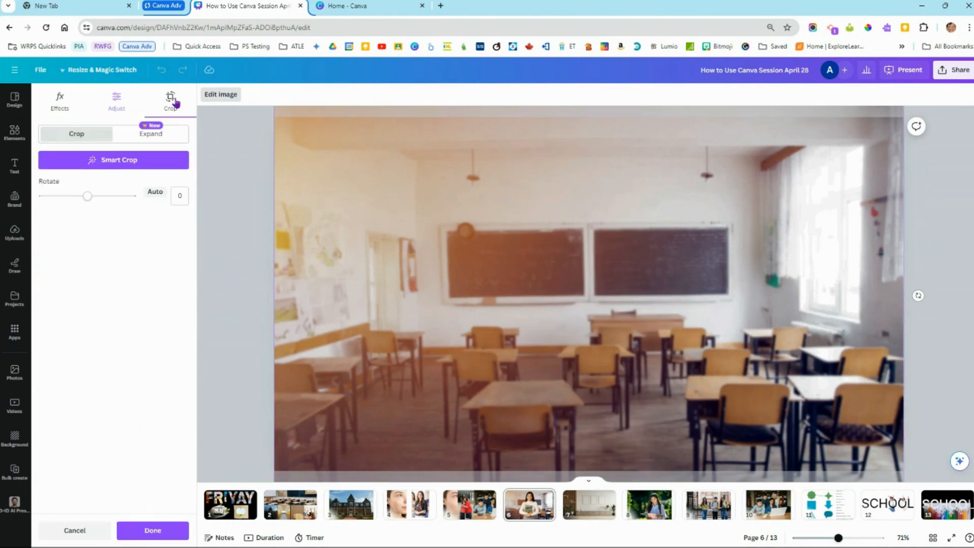
pyautogui.click(483, 275)
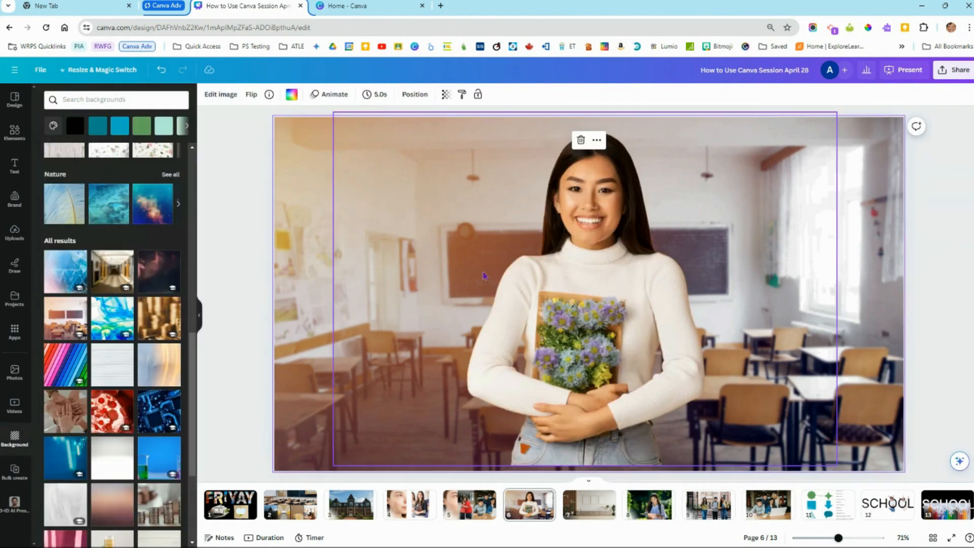
pyautogui.doubleClick(483, 275)
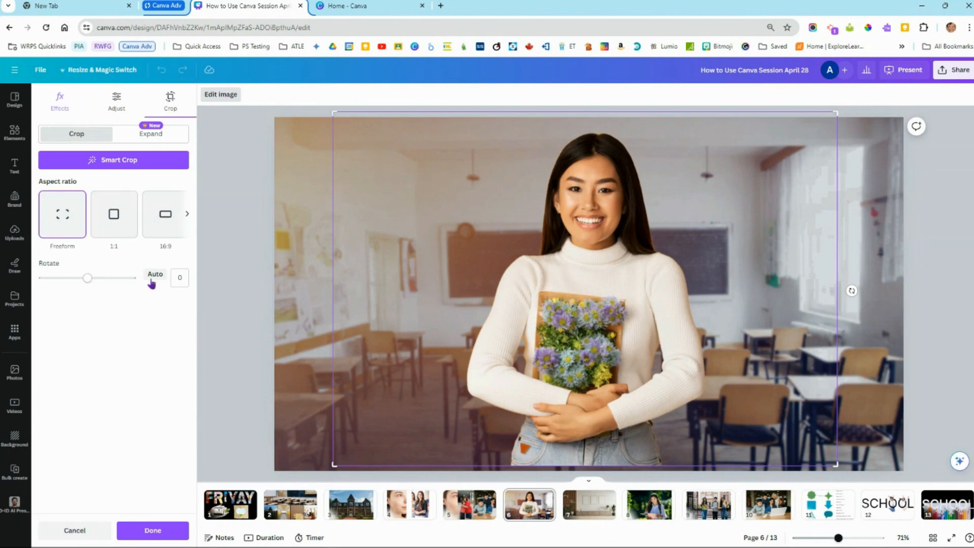
pyautogui.click(188, 217)
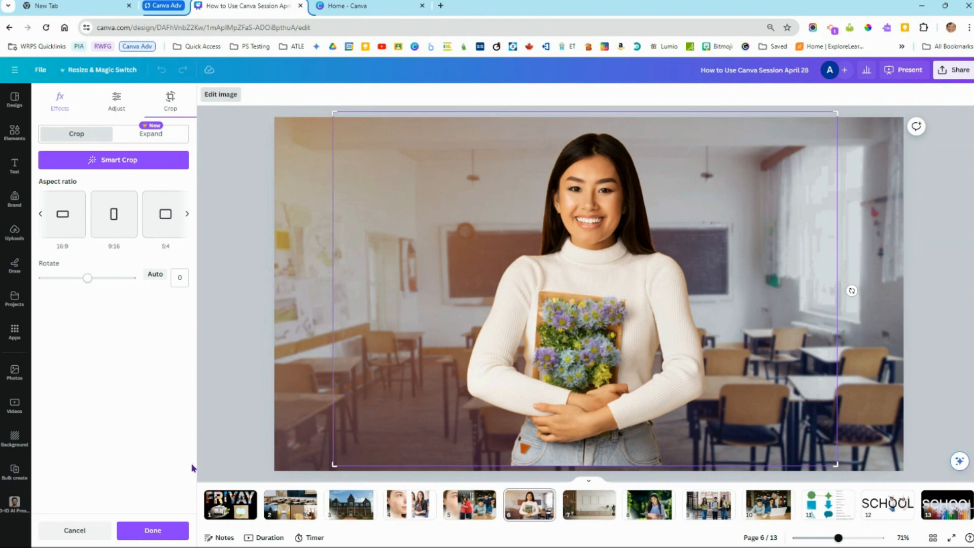
pyautogui.click(153, 530)
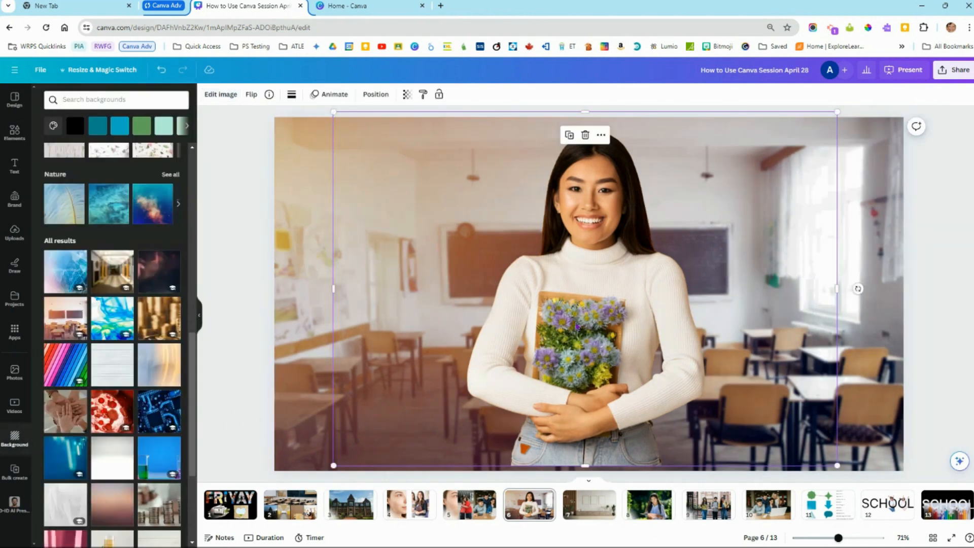
pyautogui.click(263, 325)
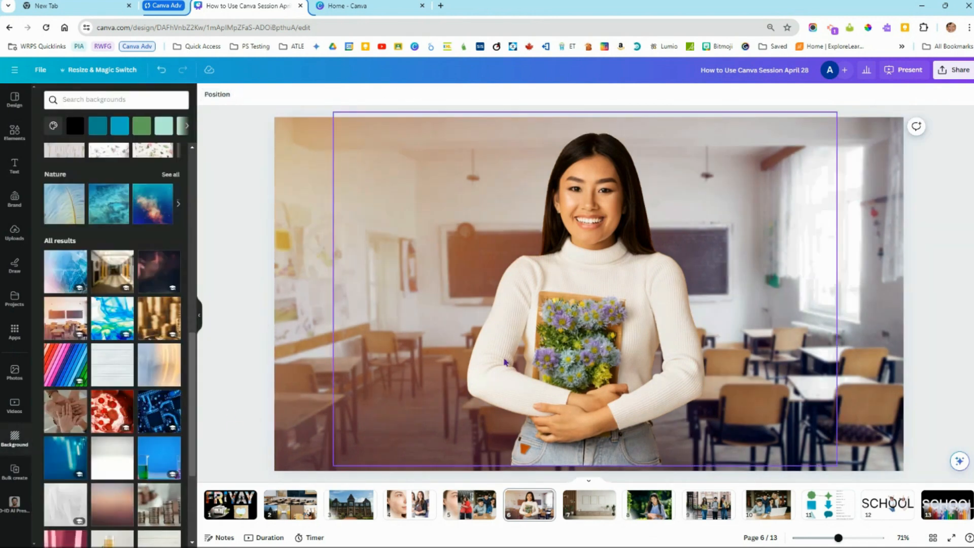
# Apply the Eldar filter from the Vivid set to the woman's cutout photo on page 6
pyautogui.click(365, 250)
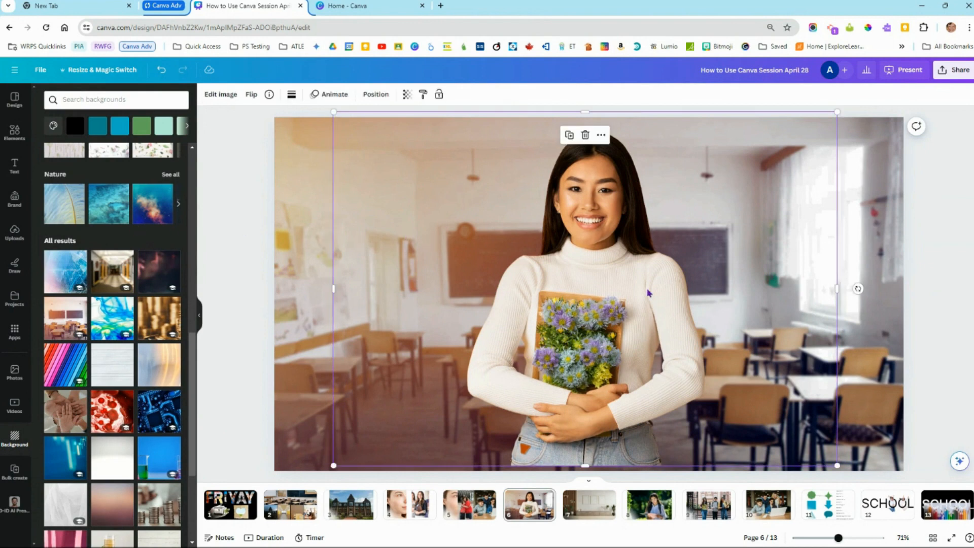
pyautogui.click(226, 95)
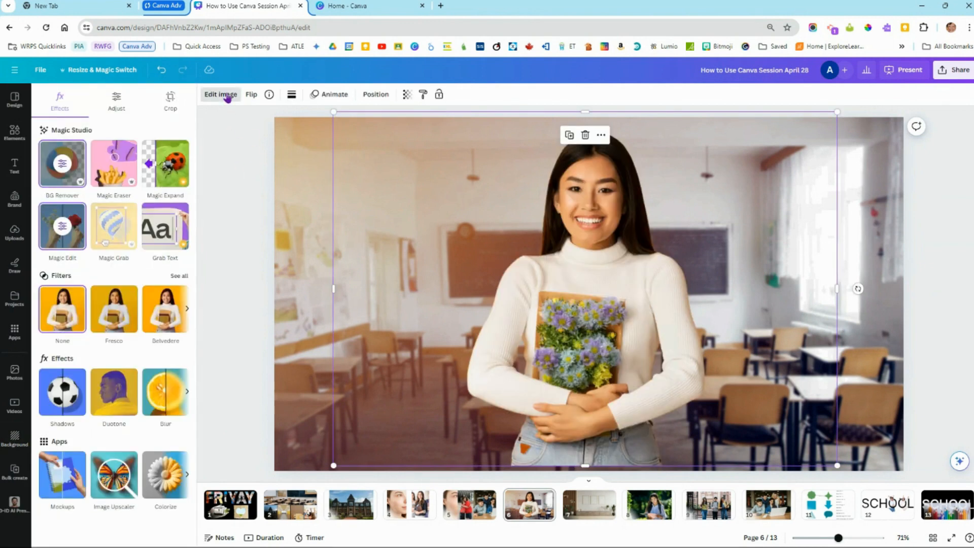
pyautogui.click(184, 277)
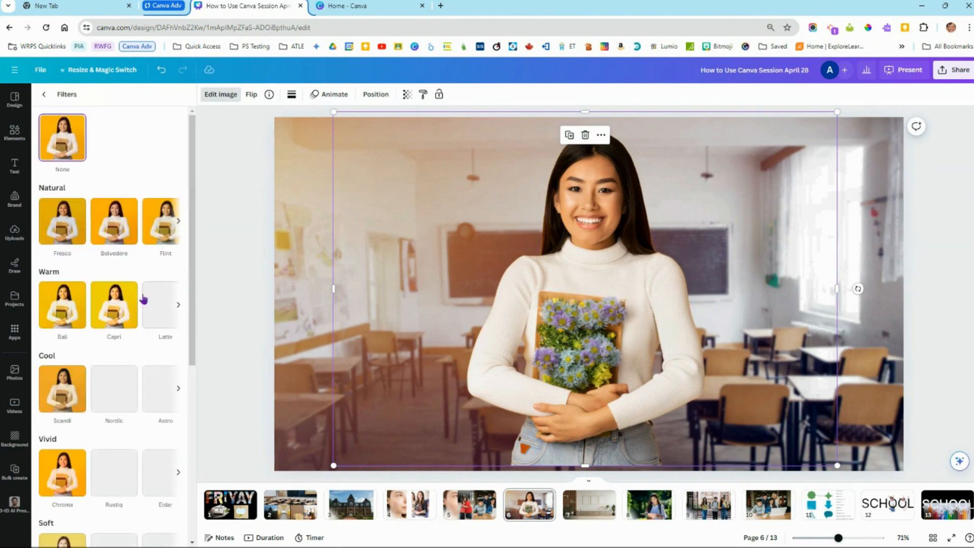
pyautogui.scroll(-3, 144, 293)
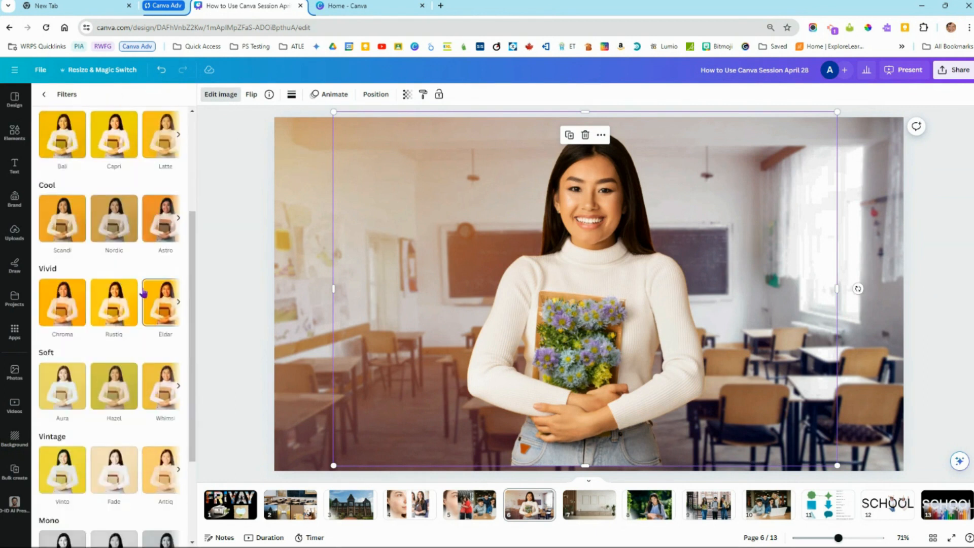
pyautogui.scroll(-2, 143, 293)
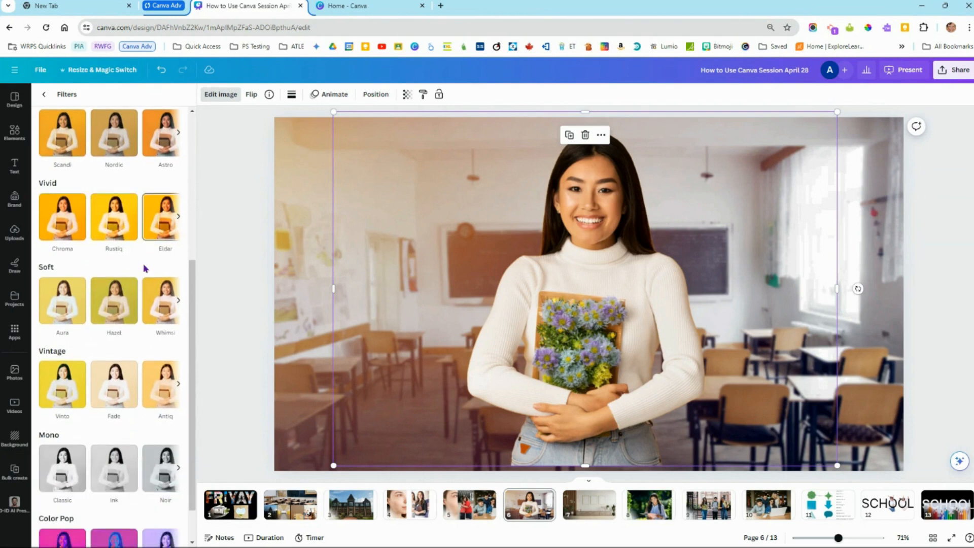
pyautogui.click(161, 218)
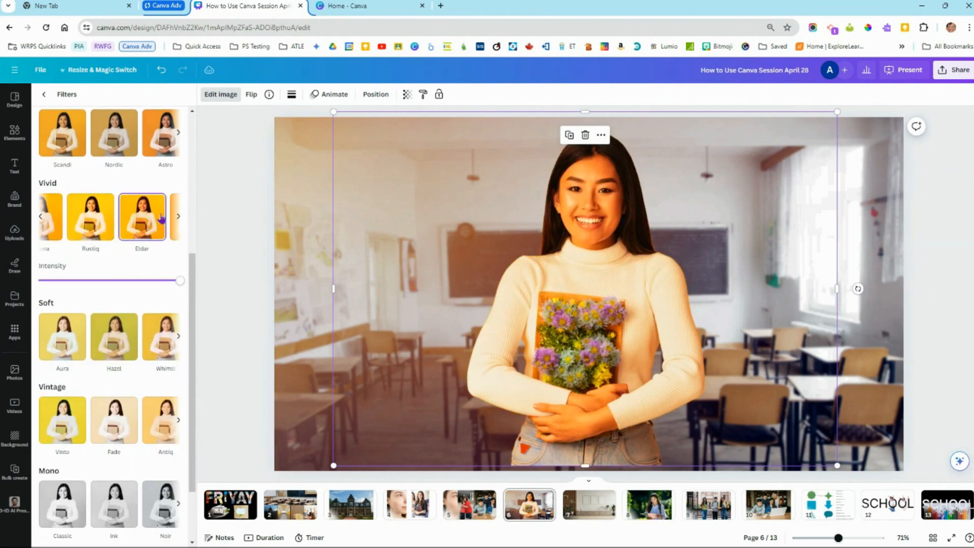
pyautogui.scroll(-2, 102, 310)
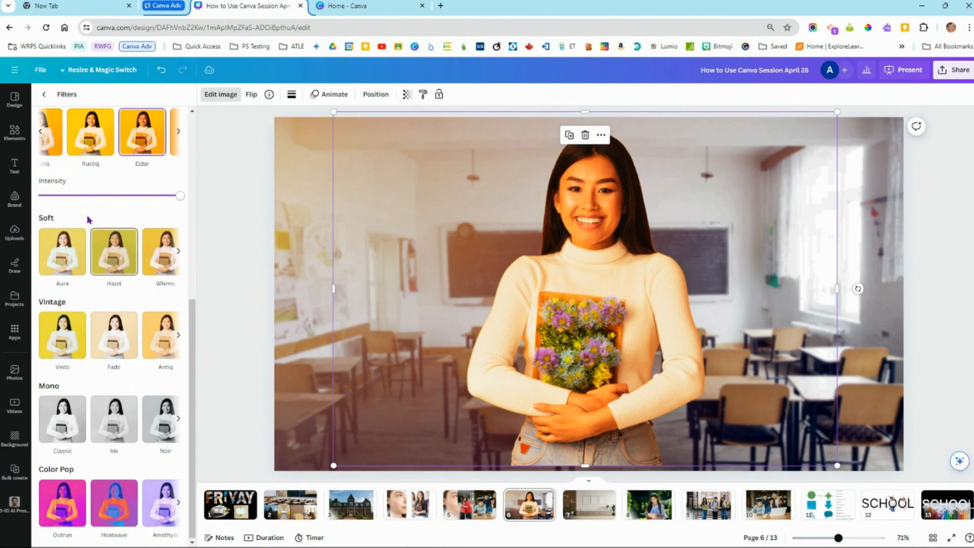
# Fade the classroom background on page 6 by setting its transparency to 57
pyautogui.click(407, 95)
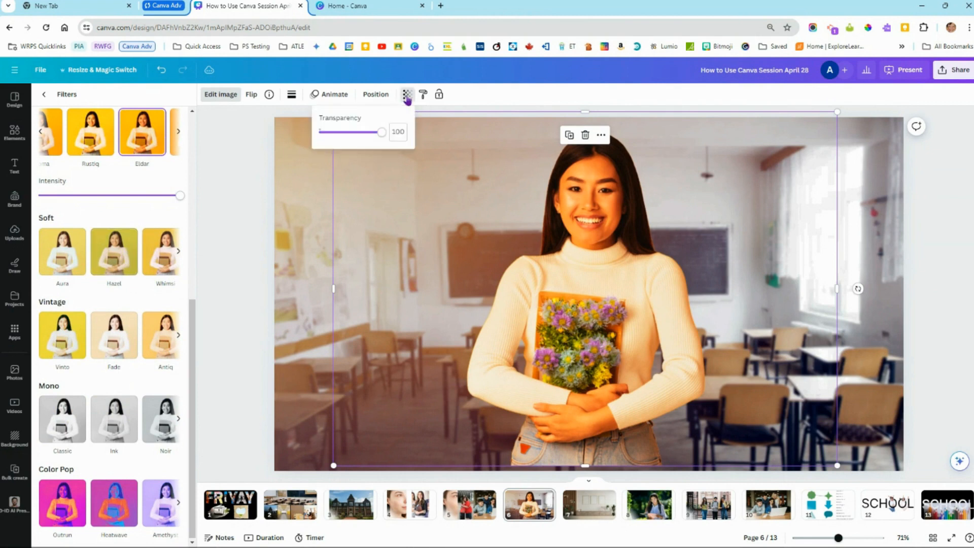
pyautogui.click(304, 268)
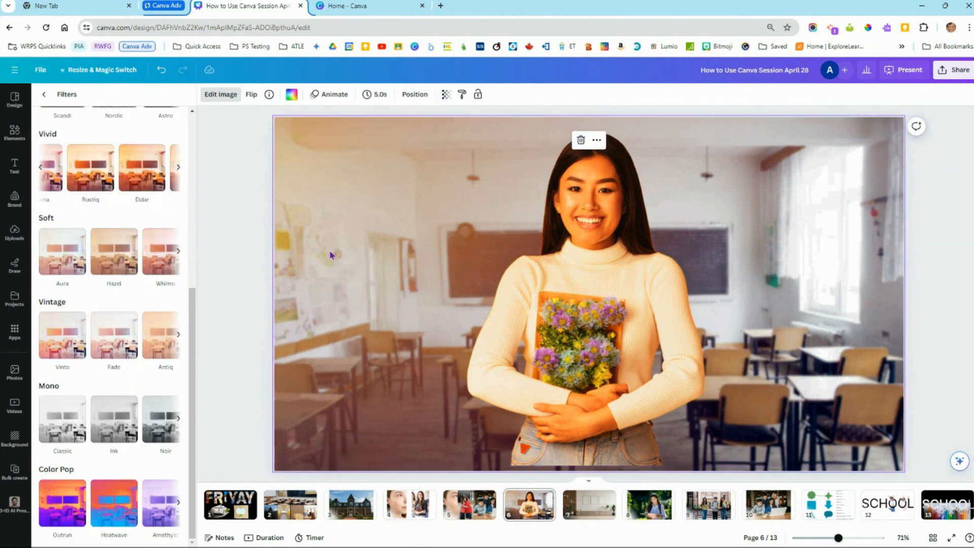
pyautogui.click(445, 95)
pyautogui.moveTo(419, 136); pyautogui.dragTo(394, 133)
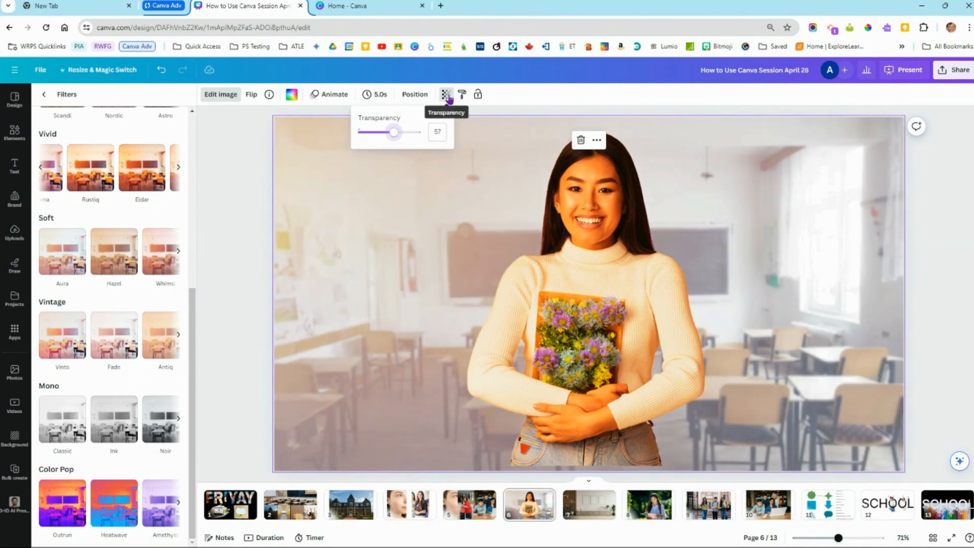
pyautogui.click(446, 97)
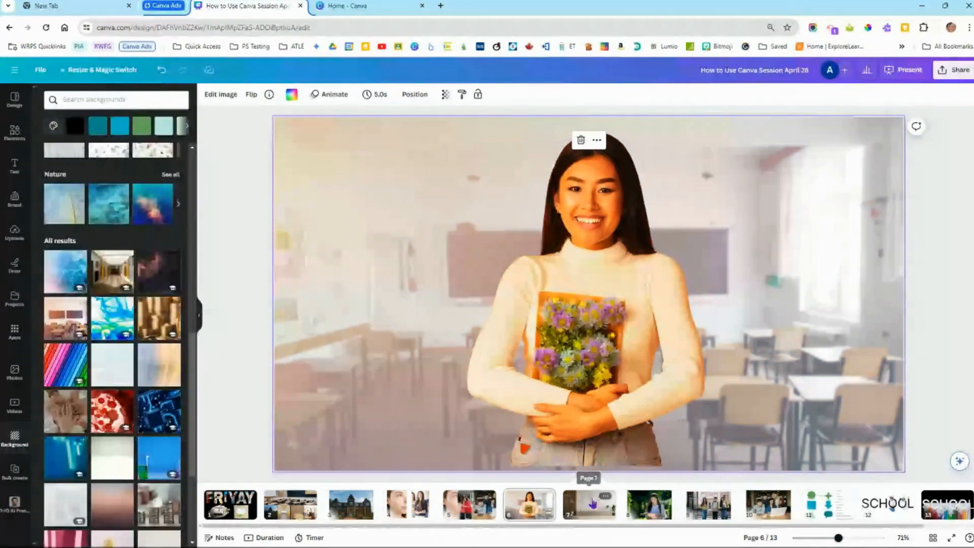
# Go to the keyboard shortcuts slide on page 11 and add a straight line and a rectangle to it
pyautogui.click(774, 514)
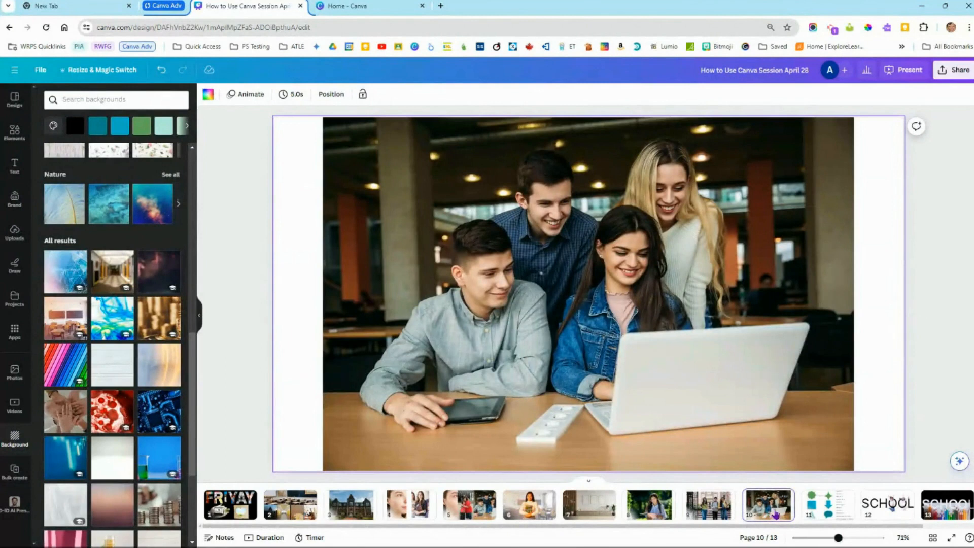
pyautogui.click(828, 507)
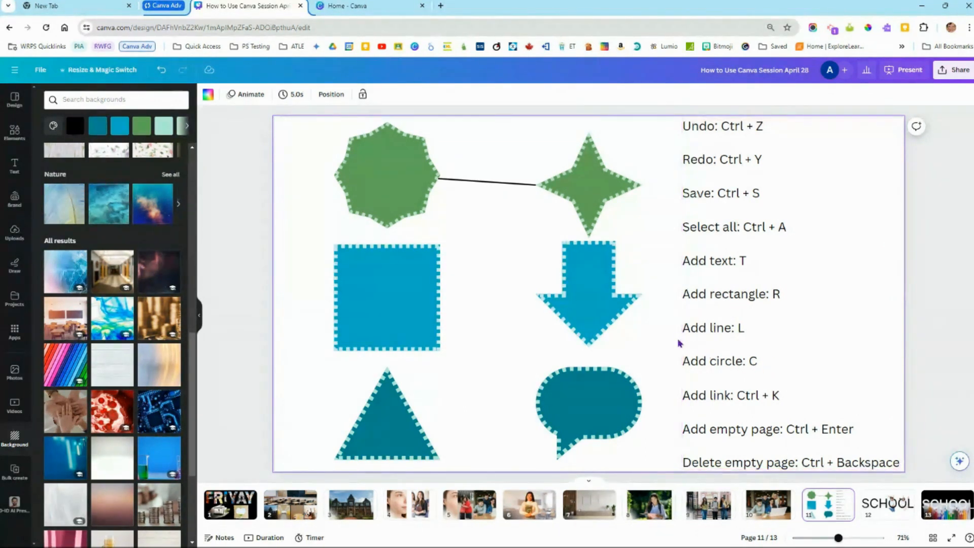
pyautogui.press('l')
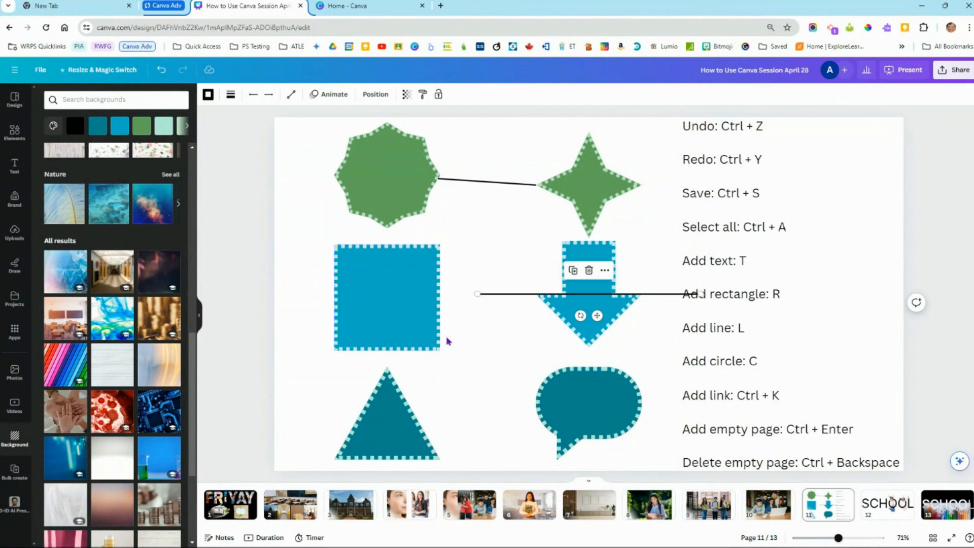
pyautogui.press('r')
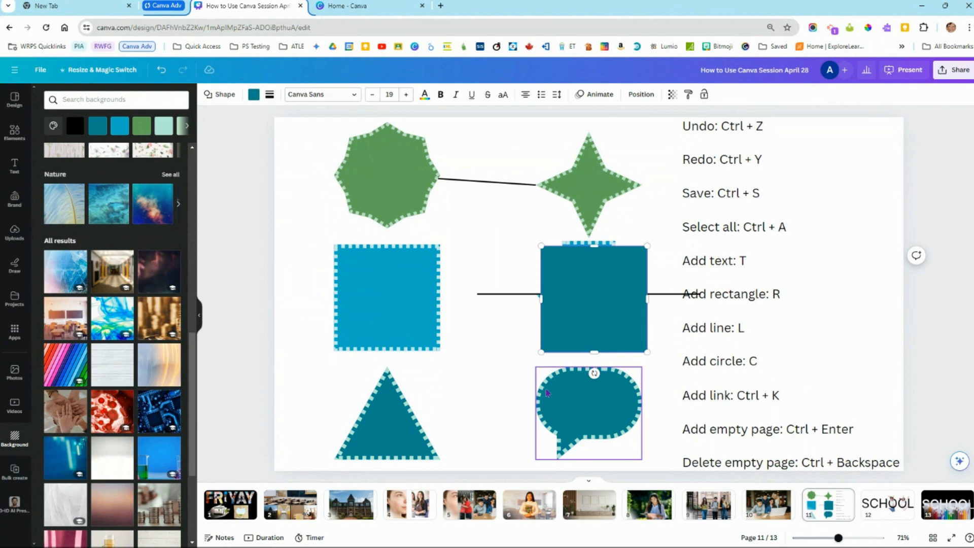
# Compare the formatting options available for the green badge shape and the blue square
pyautogui.click(396, 190)
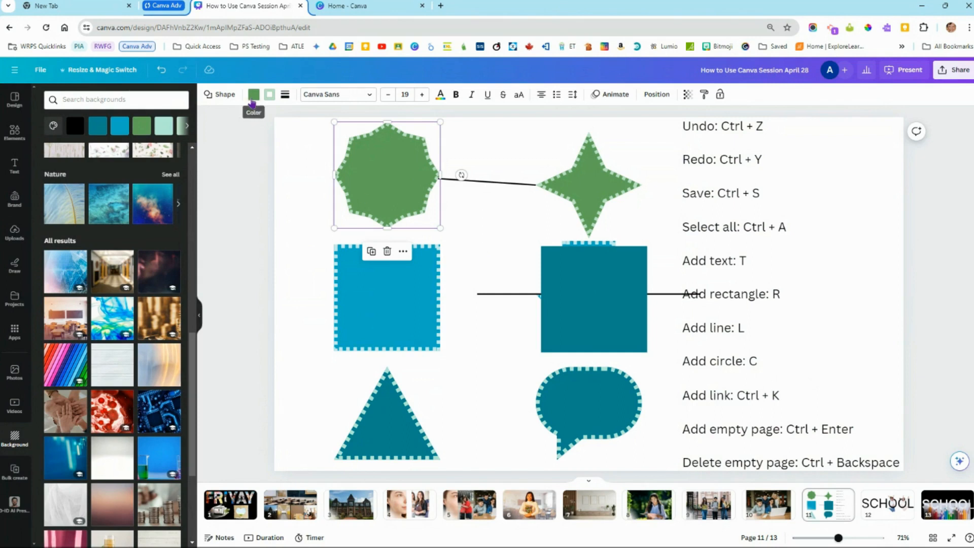
pyautogui.click(384, 308)
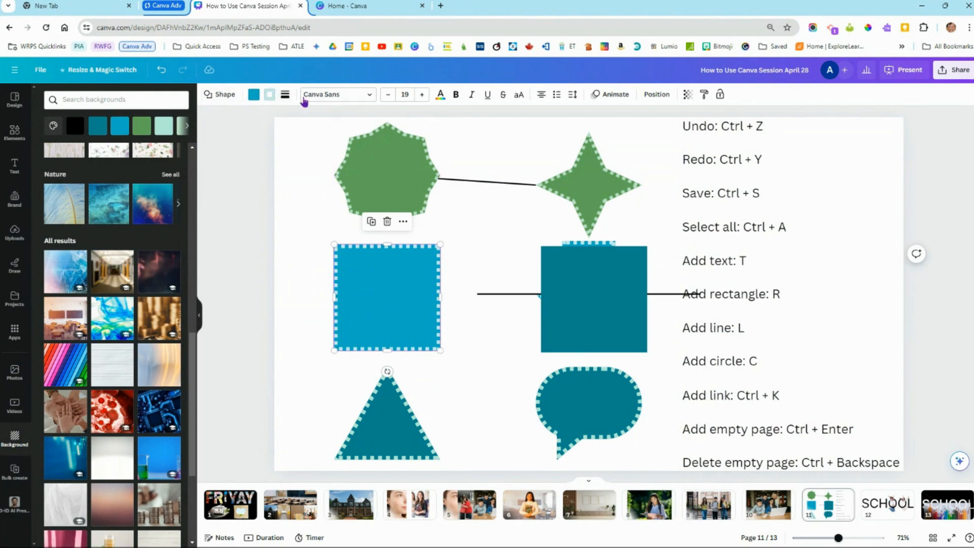
pyautogui.click(382, 171)
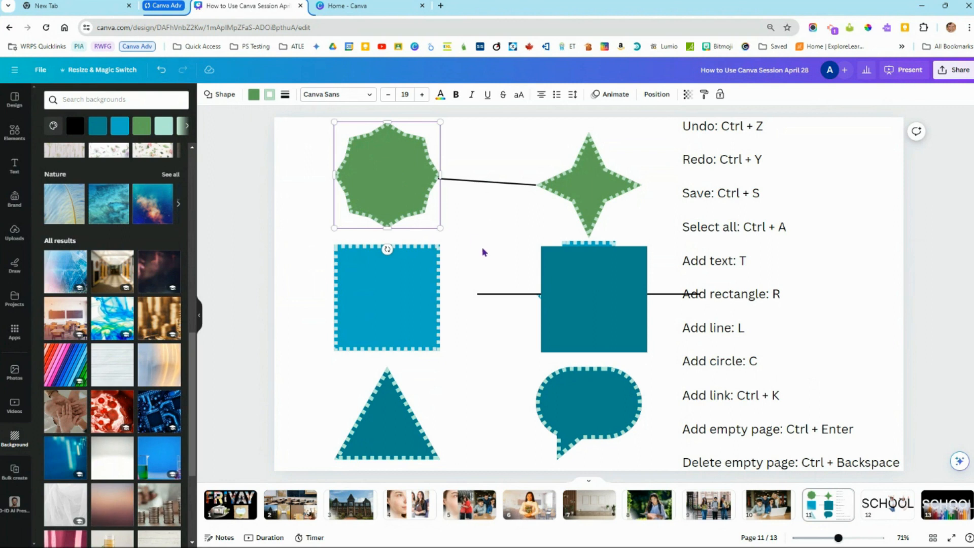
pyautogui.click(354, 329)
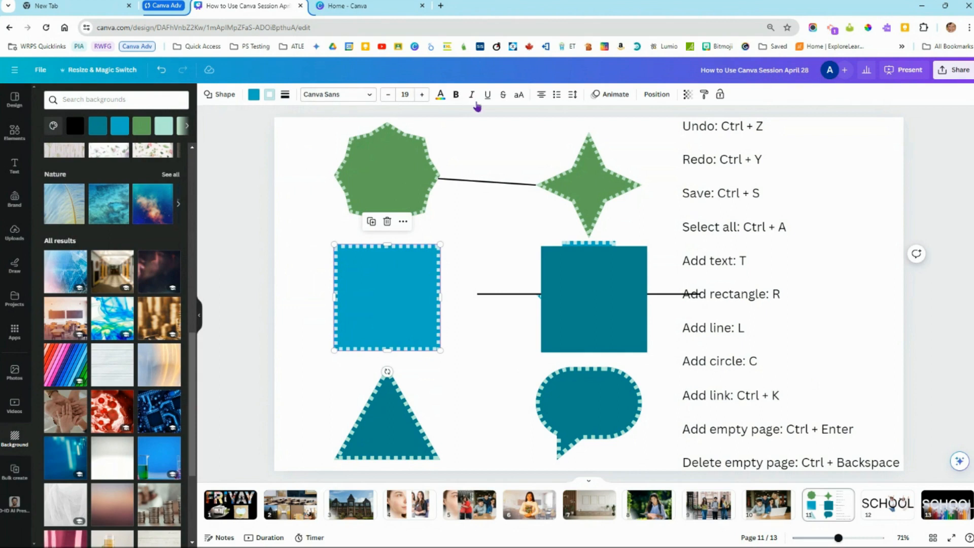
pyautogui.doubleClick(430, 152)
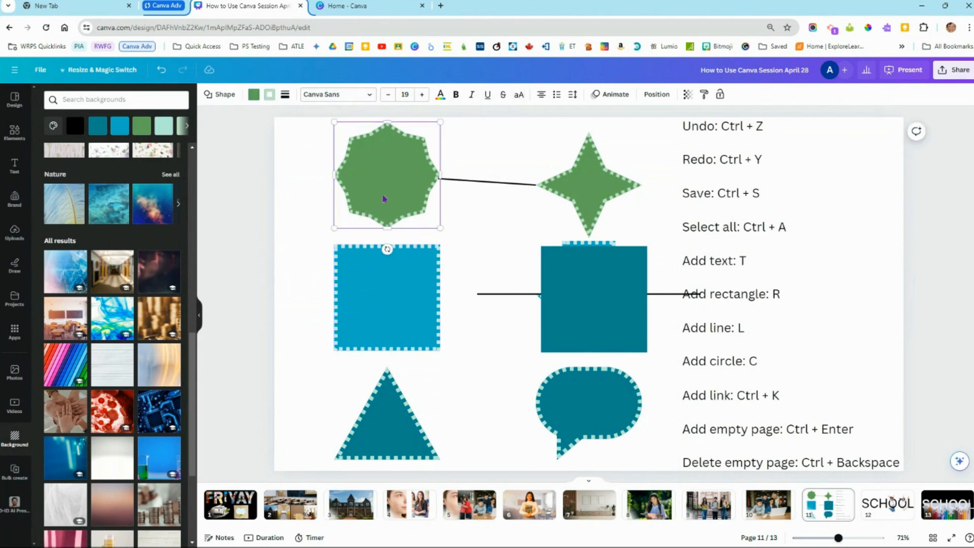
# Move the keyboard shortcuts text box slightly to the right, then select the line connecting the two green shapes
pyautogui.click(736, 152)
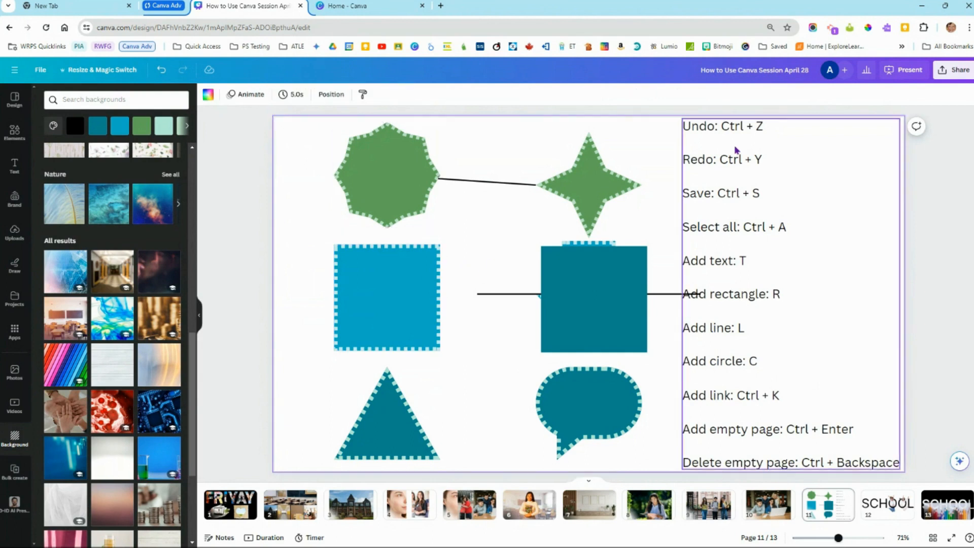
pyautogui.moveTo(739, 133); pyautogui.dragTo(763, 140)
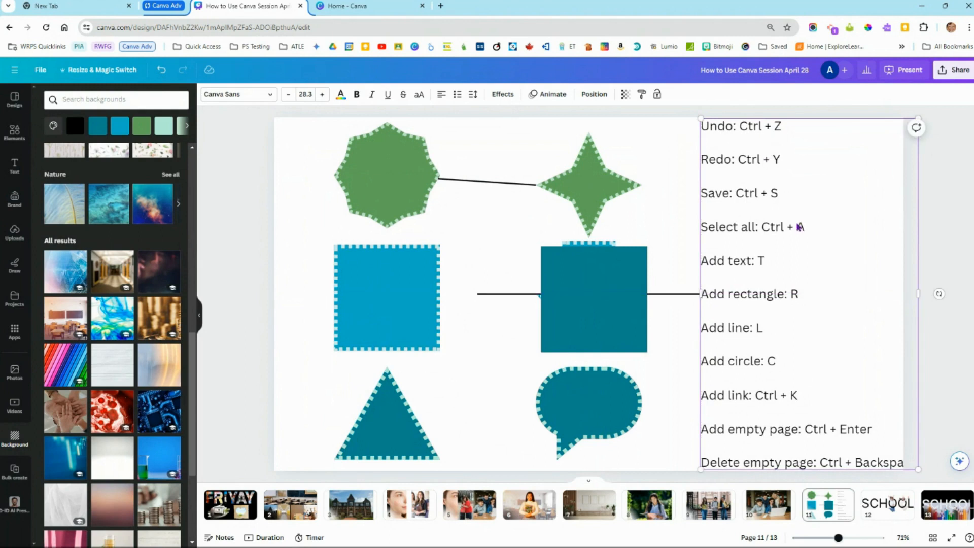
pyautogui.click(597, 173)
pyautogui.click(498, 184)
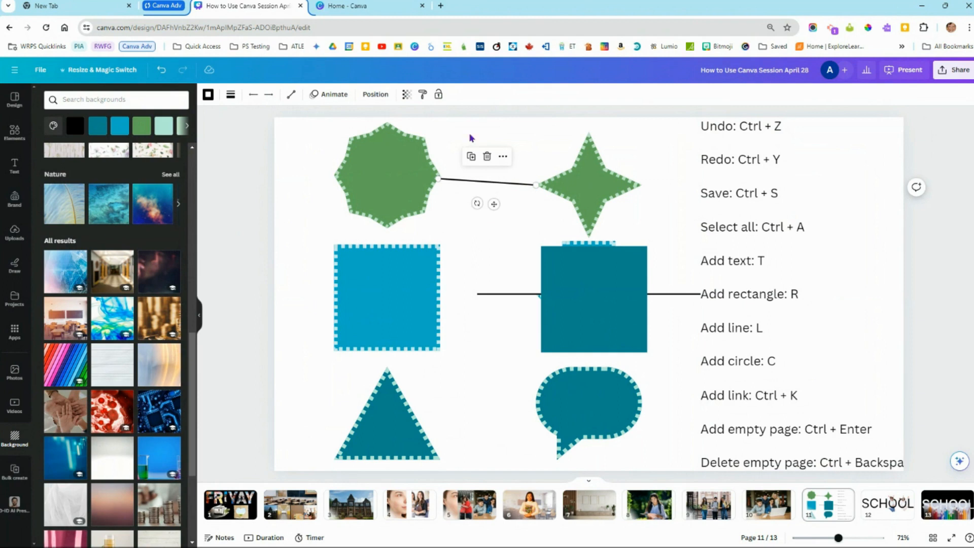
# Create a new blank Presentation (16:9) design from the Canva home page
pyautogui.click(359, 7)
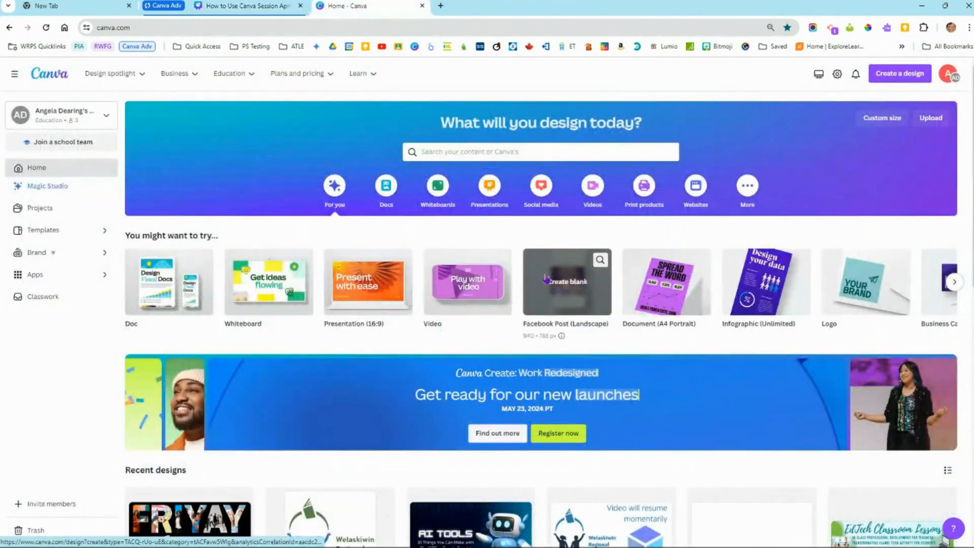
pyautogui.click(908, 75)
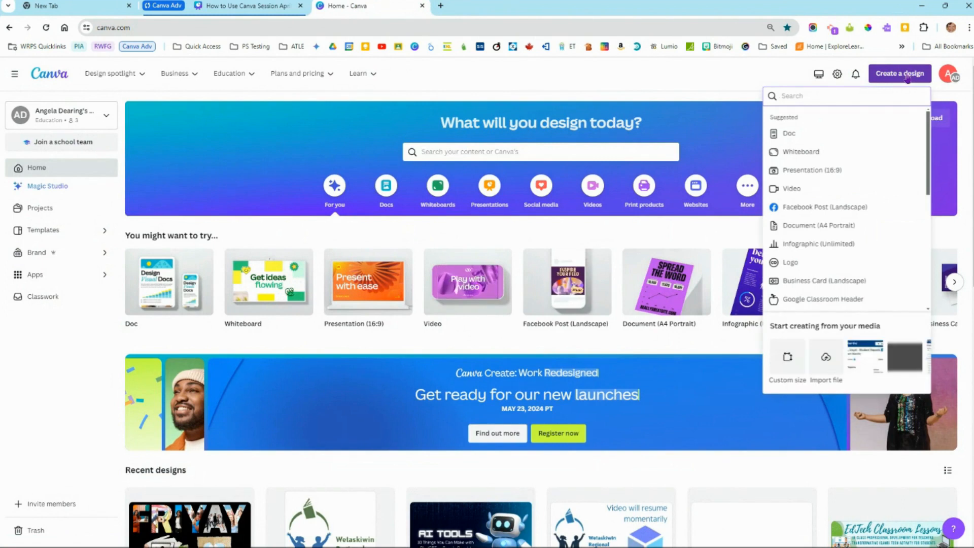
pyautogui.click(814, 172)
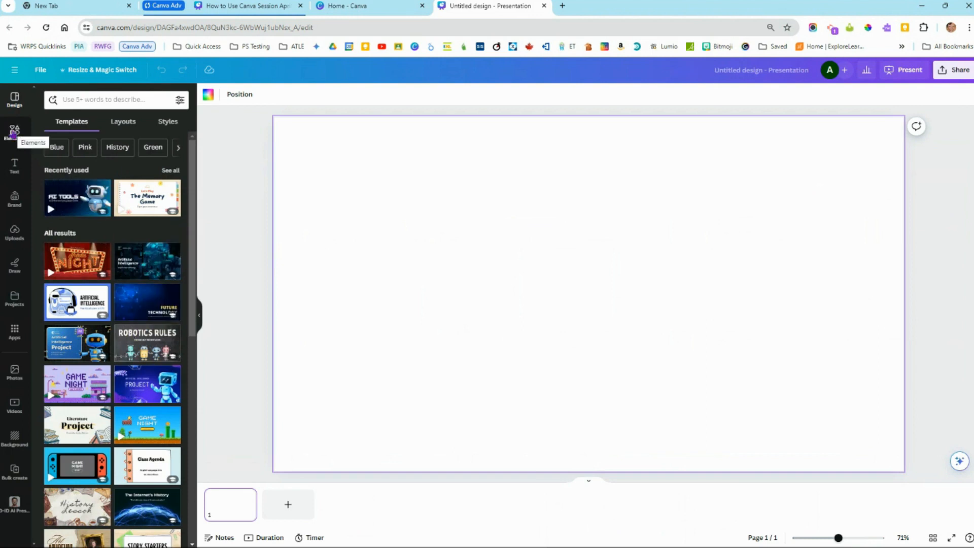
# Search the elements for "summer", show all matching graphics, and look through the other result categories
pyautogui.click(14, 134)
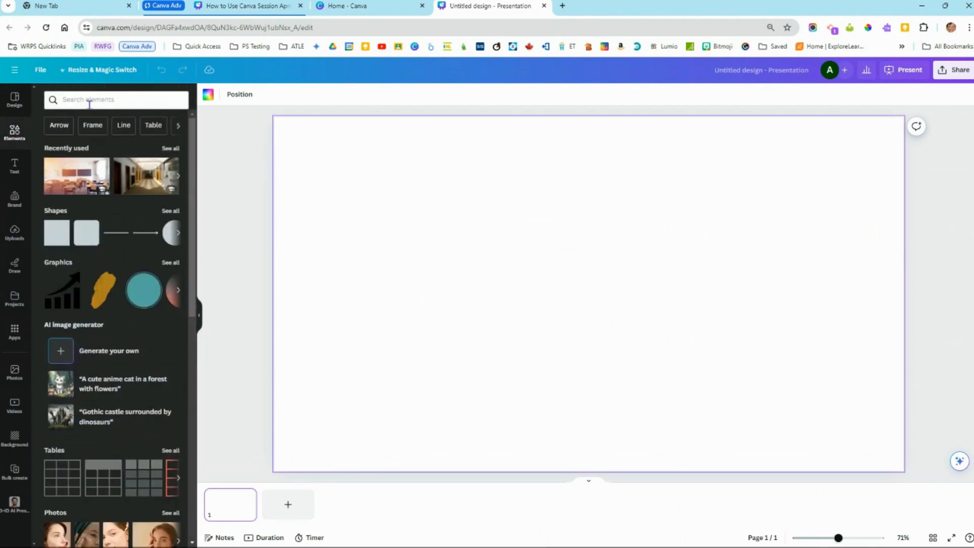
pyautogui.click(89, 102)
pyautogui.write('s')
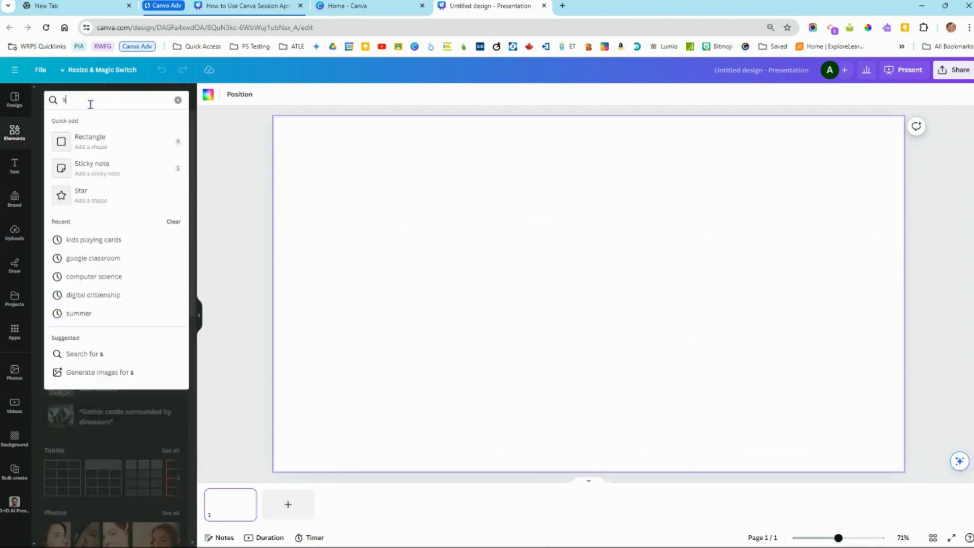
pyautogui.write('ummer')
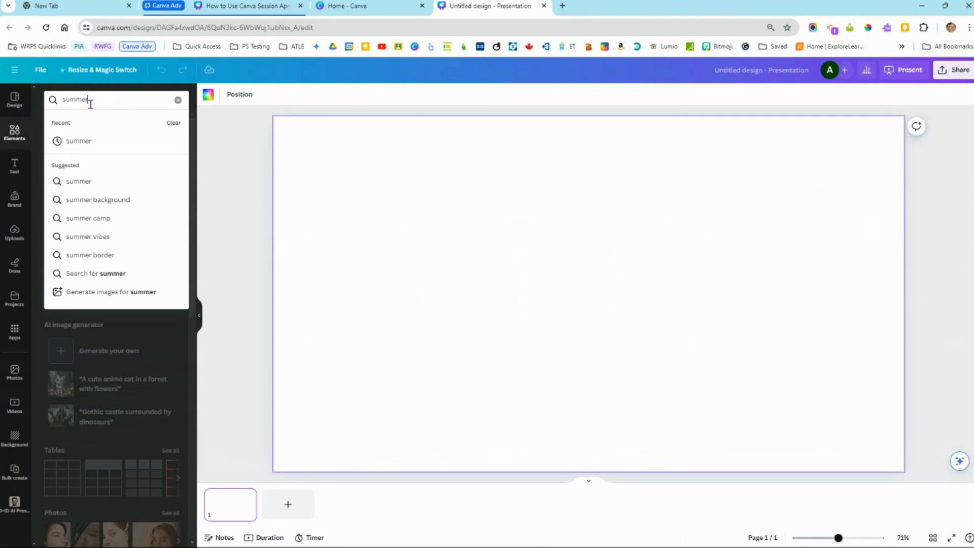
pyautogui.press('Return')
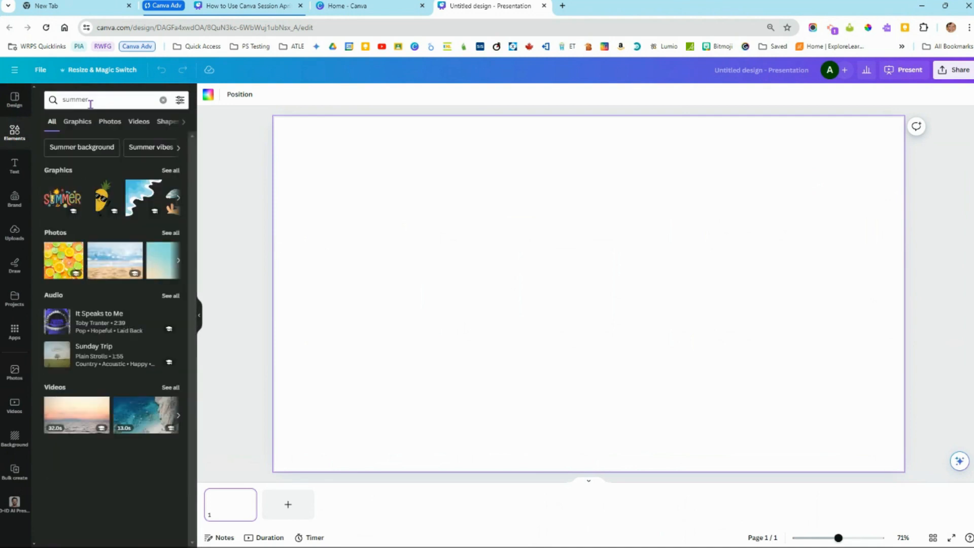
pyautogui.click(172, 171)
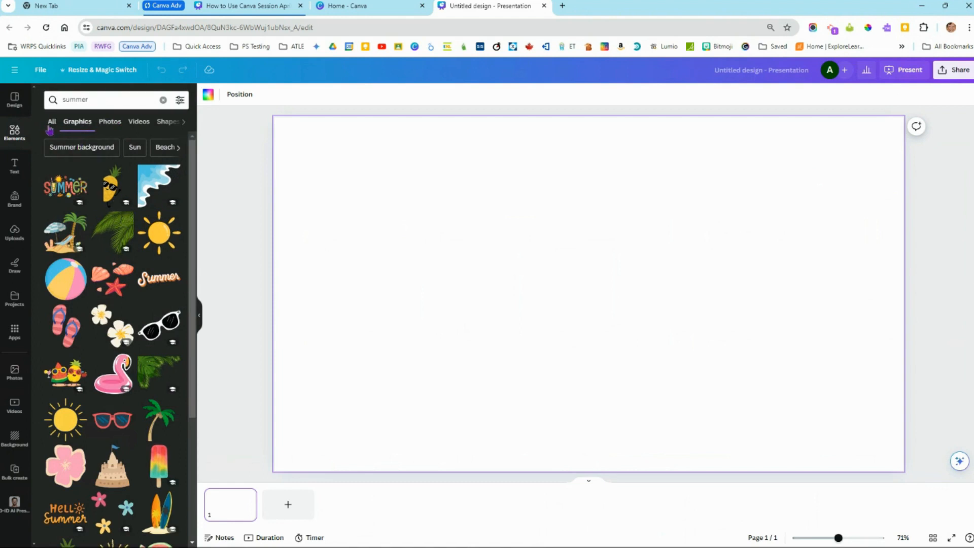
pyautogui.click(184, 124)
pyautogui.click(185, 125)
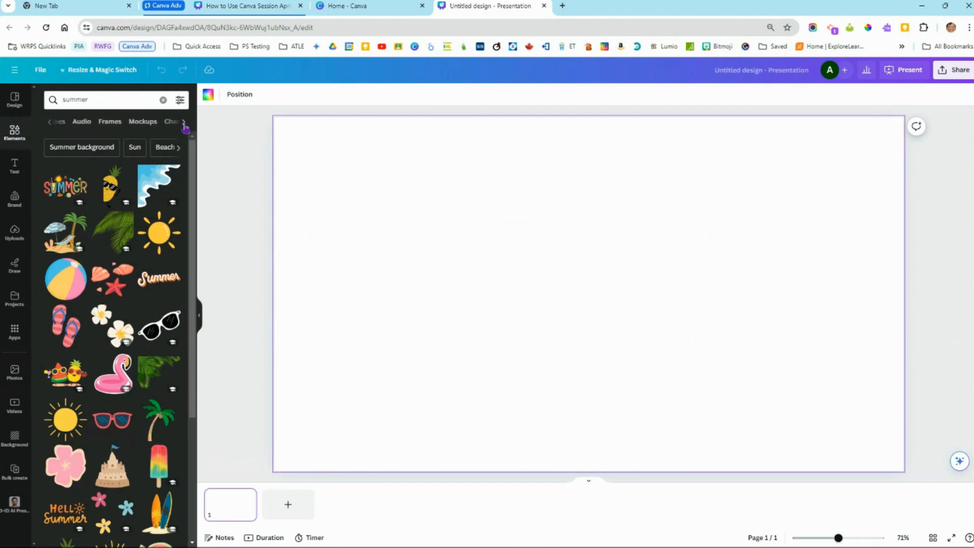
pyautogui.click(49, 128)
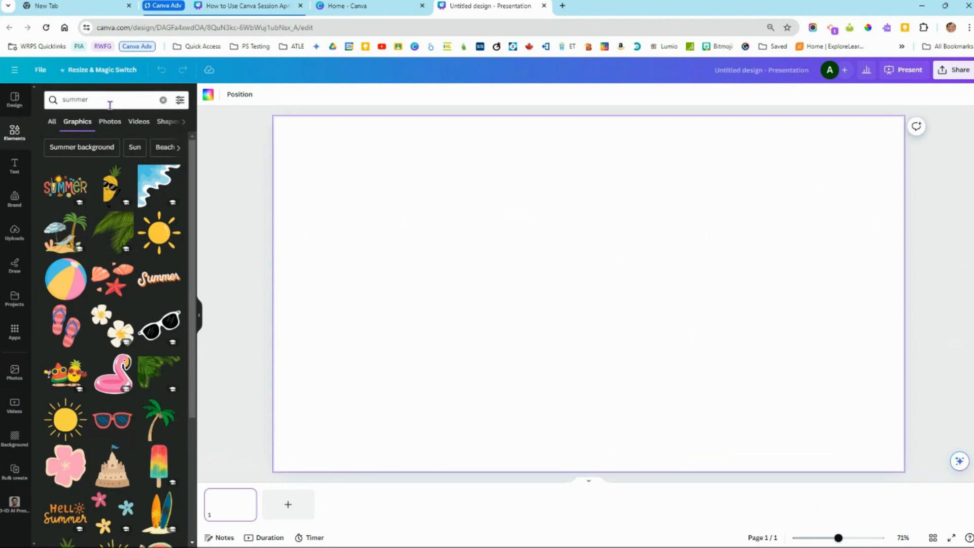
# Add the colourful SUMMER lettering graphic, shrink it to about 60% of the page width, and place it in the page's upper-left corner
pyautogui.click(65, 187)
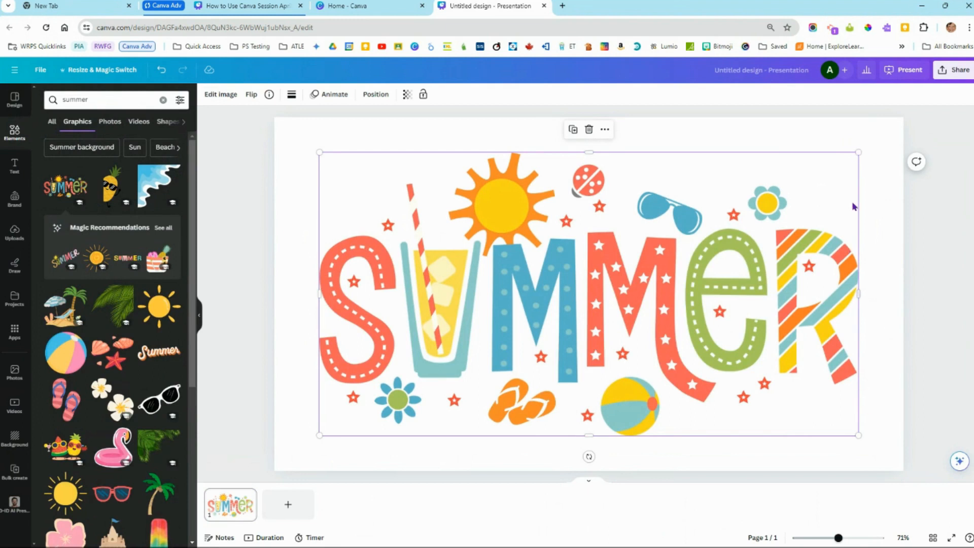
pyautogui.moveTo(859, 152); pyautogui.dragTo(692, 239)
pyautogui.moveTo(555, 356); pyautogui.dragTo(517, 244)
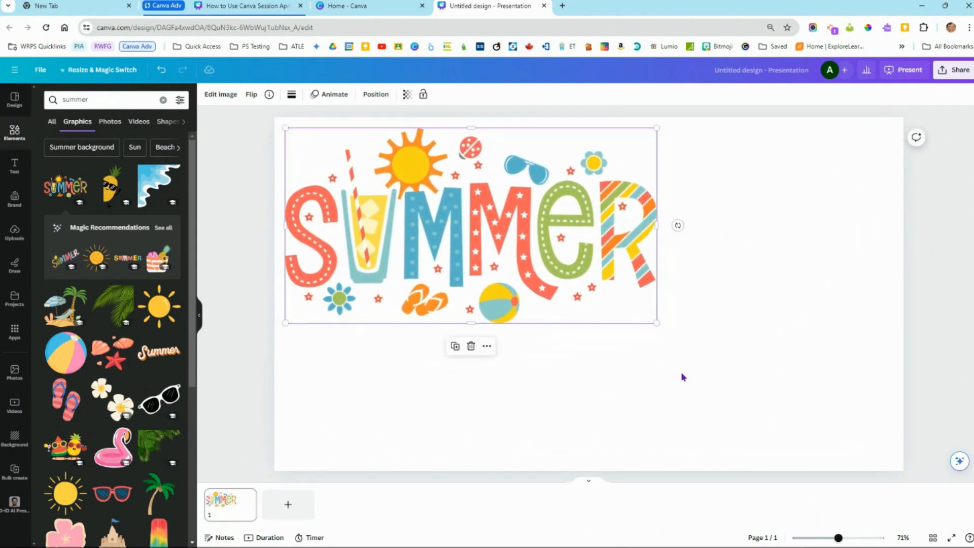
# Filter the summer graphics results to show animated ones only
pyautogui.click(683, 376)
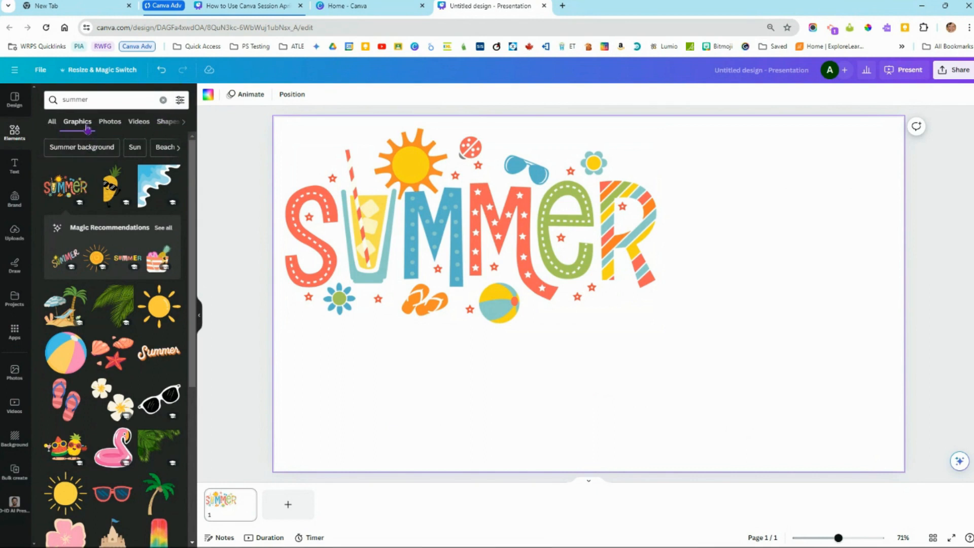
pyautogui.click(181, 101)
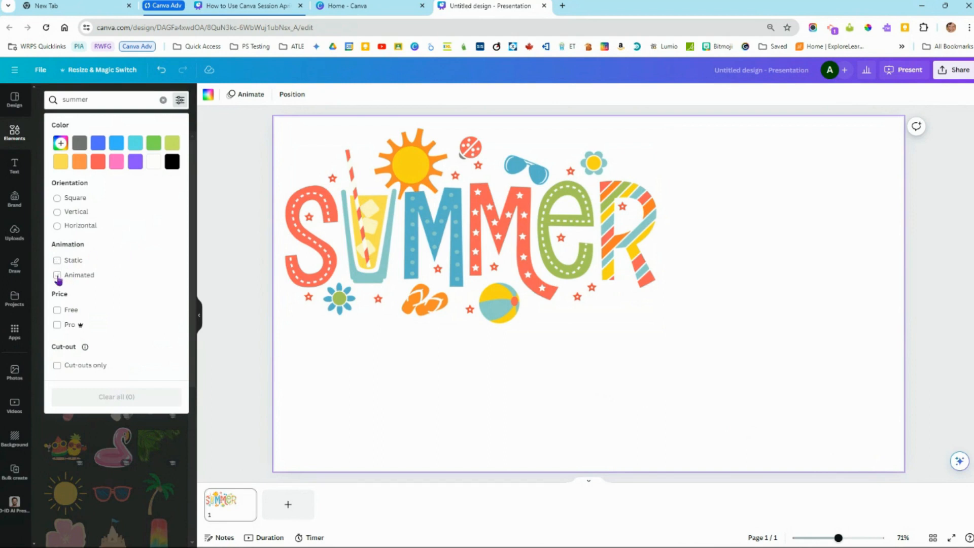
pyautogui.click(57, 276)
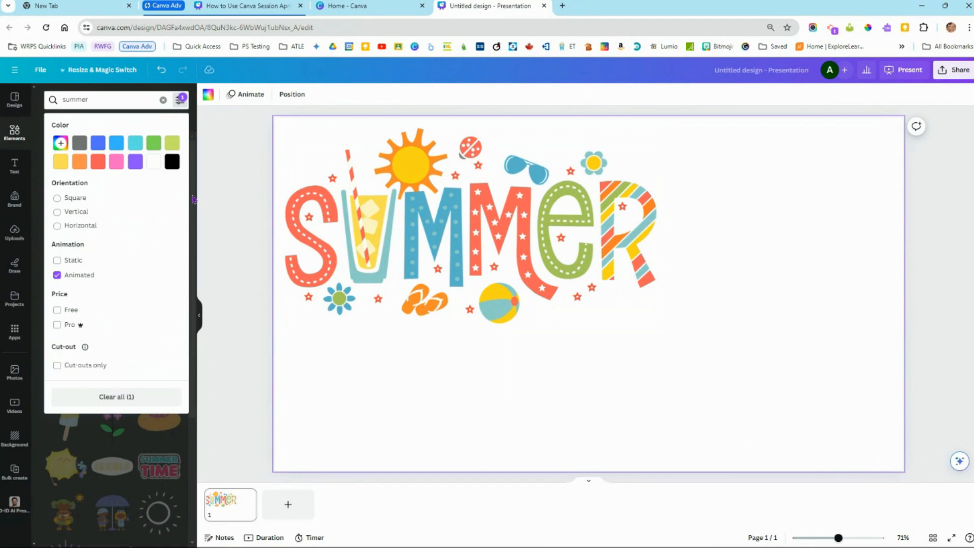
pyautogui.click(194, 200)
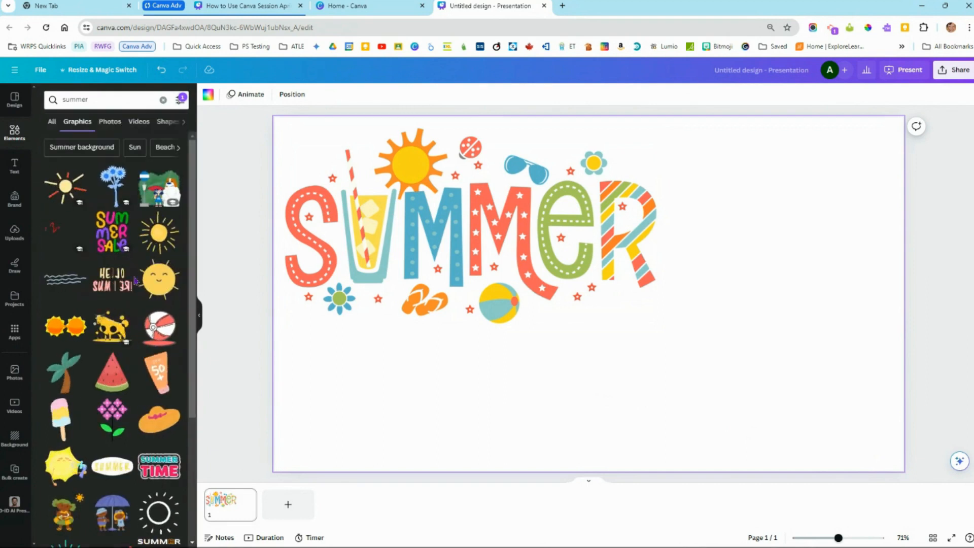
pyautogui.click(325, 283)
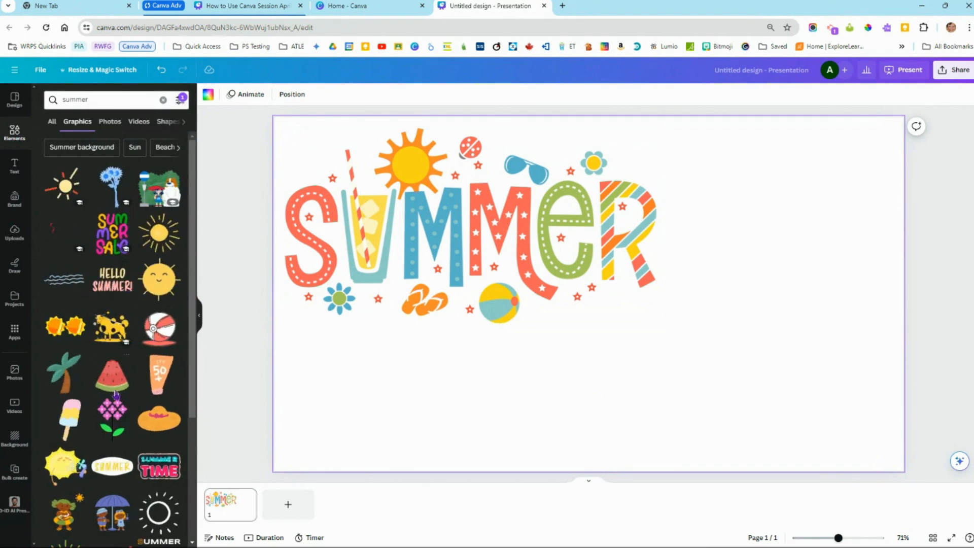
# Add the animated hand-drawn yellow sun, shrink it to about 30% of the page width, and place it in the page's upper-right corner
pyautogui.click(161, 236)
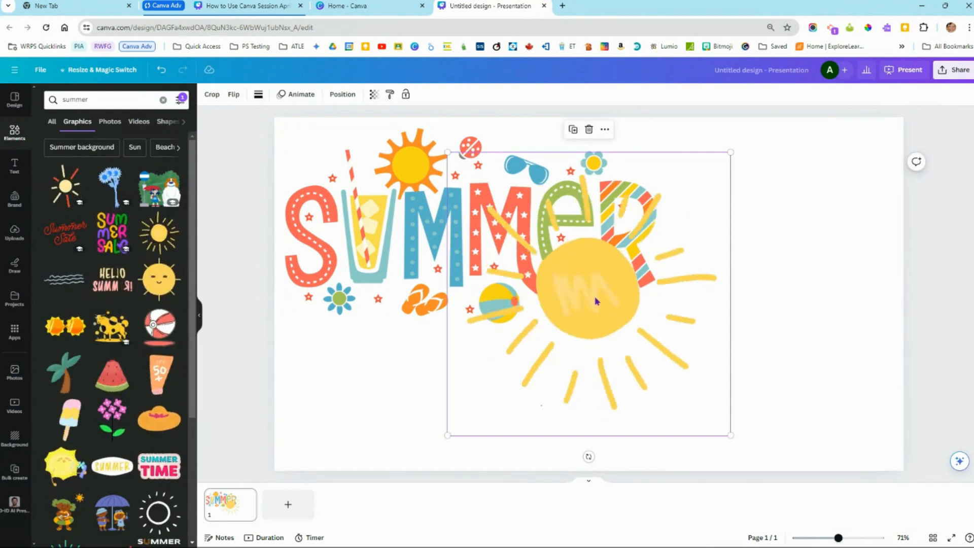
pyautogui.moveTo(588, 292); pyautogui.dragTo(752, 272)
pyautogui.moveTo(620, 408); pyautogui.dragTo(713, 312)
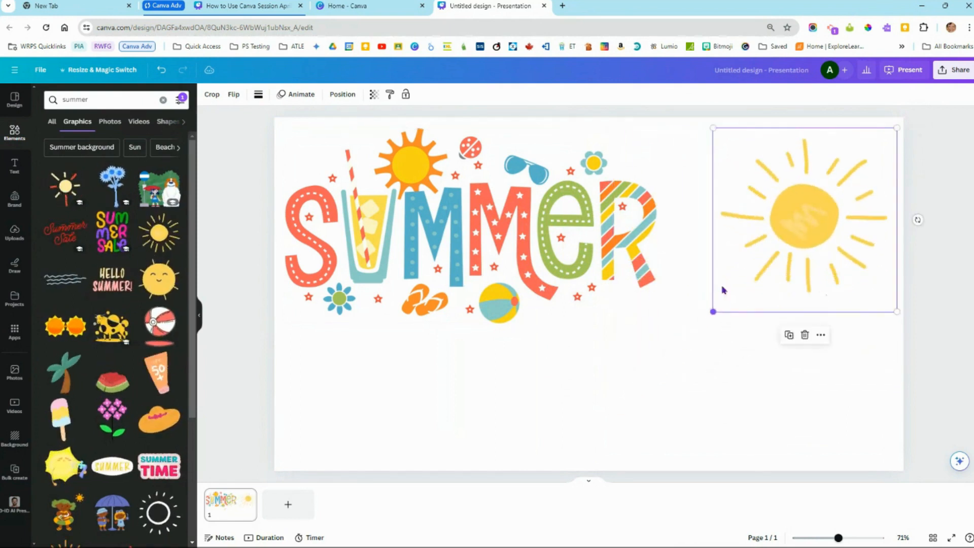
pyautogui.click(637, 361)
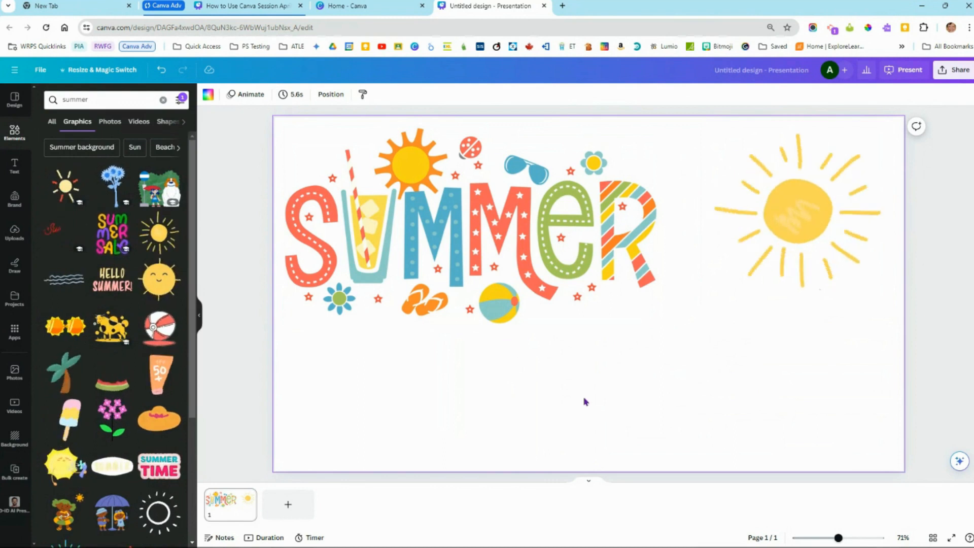
# Enlarge the SUMMER lettering to about 90% of the page width along the bottom edge, and shift the animated sun further into the upper-right corner
pyautogui.moveTo(499, 250); pyautogui.dragTo(500, 376)
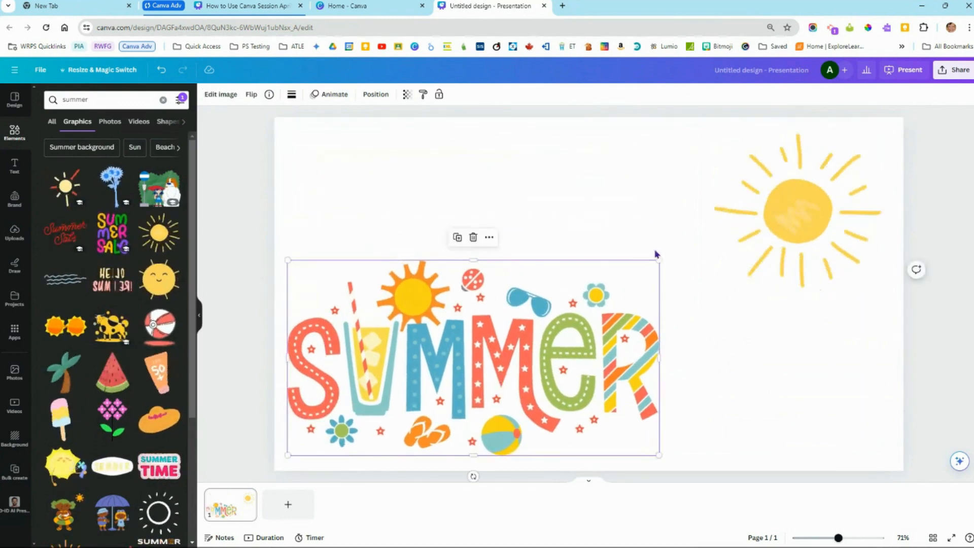
pyautogui.moveTo(659, 260); pyautogui.dragTo(852, 149)
pyautogui.moveTo(808, 209)
pyautogui.mouseDown()
pyautogui.moveTo(817, 187)
pyautogui.moveTo(796, 219)
pyautogui.mouseUp()
pyautogui.click(799, 218)
pyautogui.moveTo(862, 198); pyautogui.dragTo(887, 185)
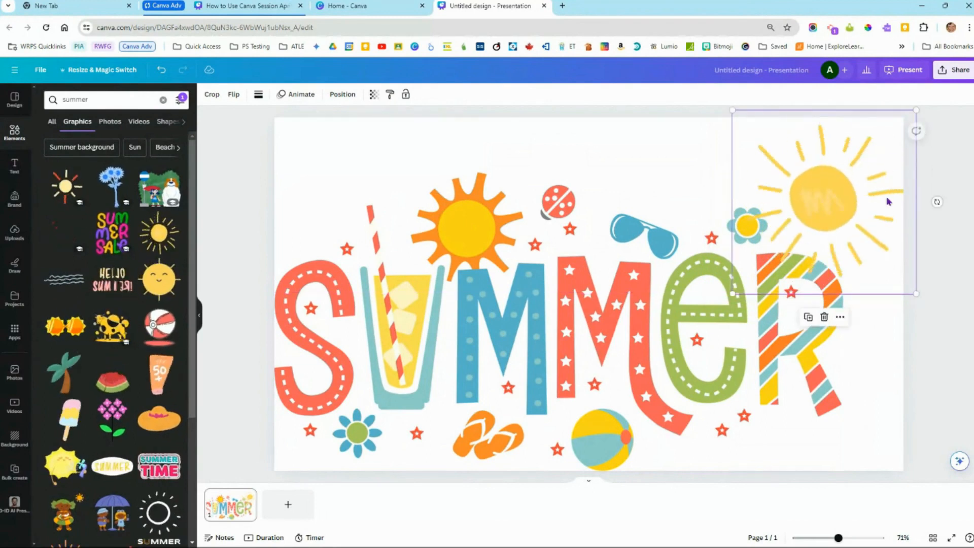
pyautogui.click(893, 412)
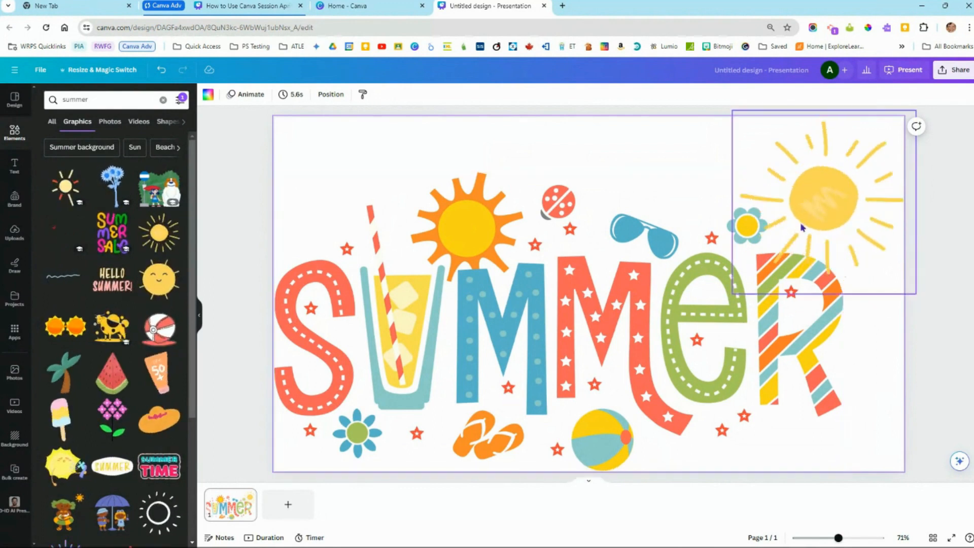
pyautogui.click(944, 232)
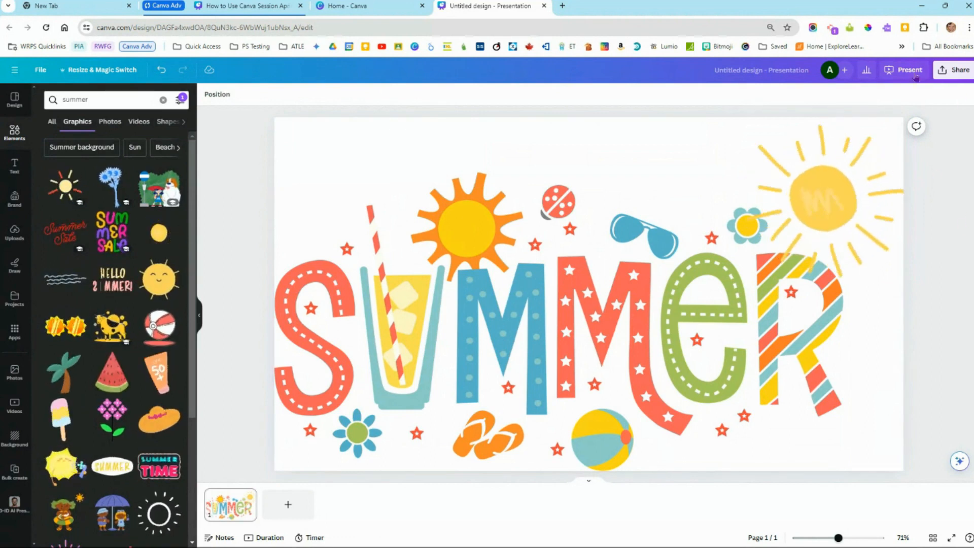
pyautogui.click(515, 144)
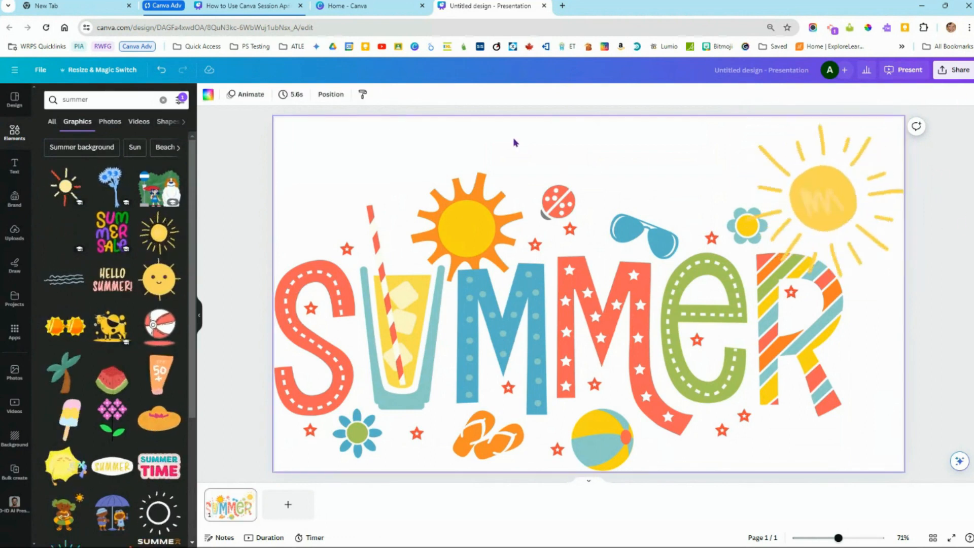
pyautogui.click(229, 222)
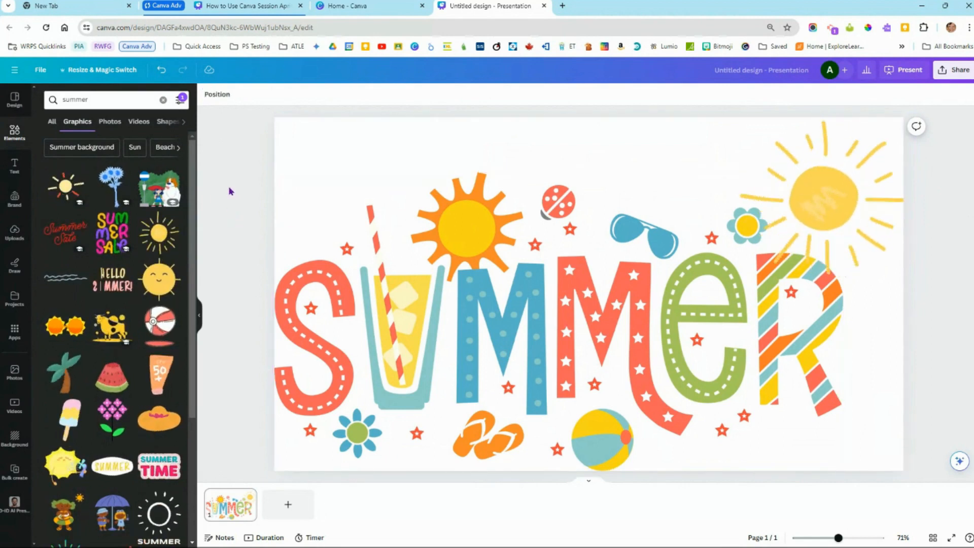
pyautogui.click(303, 132)
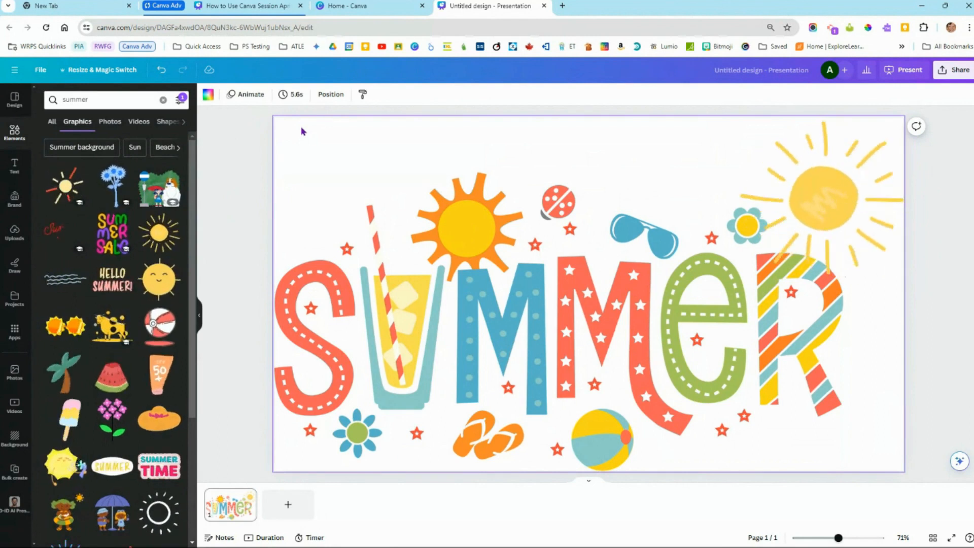
pyautogui.click(234, 132)
pyautogui.moveTo(237, 116); pyautogui.dragTo(922, 459)
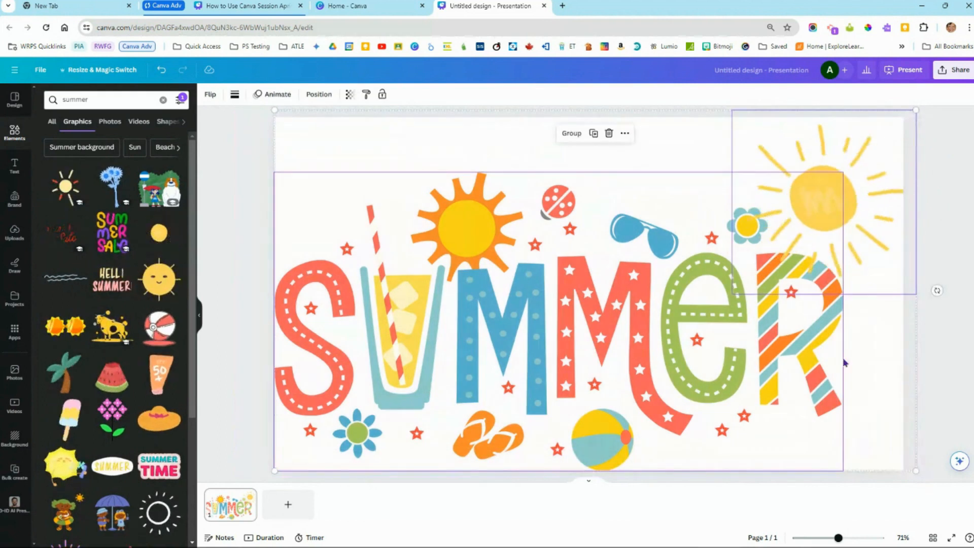
pyautogui.click(245, 142)
# Set the page's timing to 3.0 seconds
pyautogui.click(279, 123)
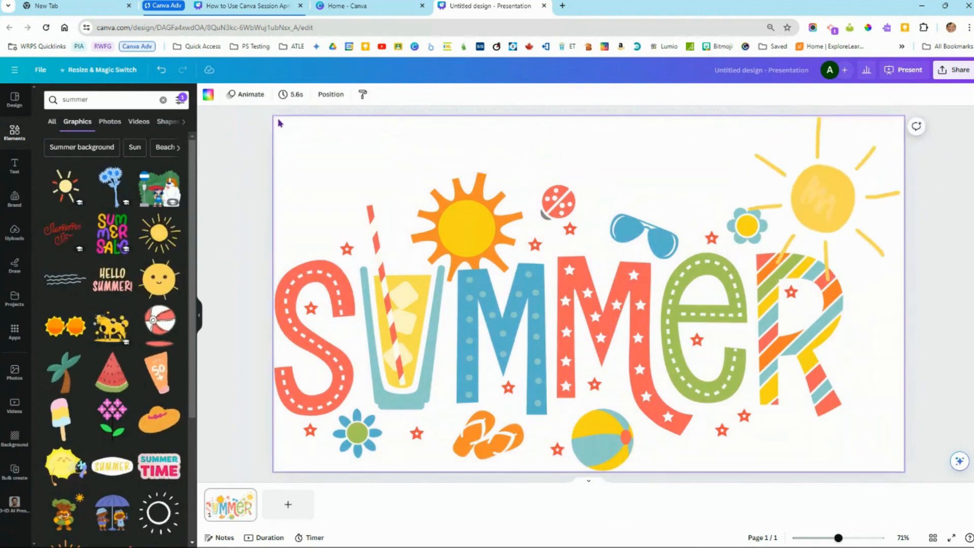
pyautogui.click(295, 96)
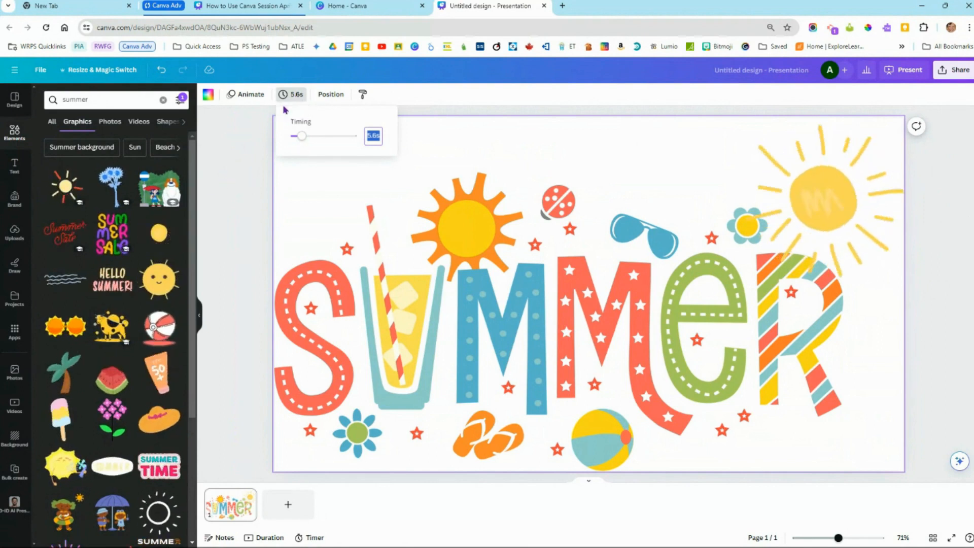
pyautogui.moveTo(304, 141); pyautogui.dragTo(295, 145)
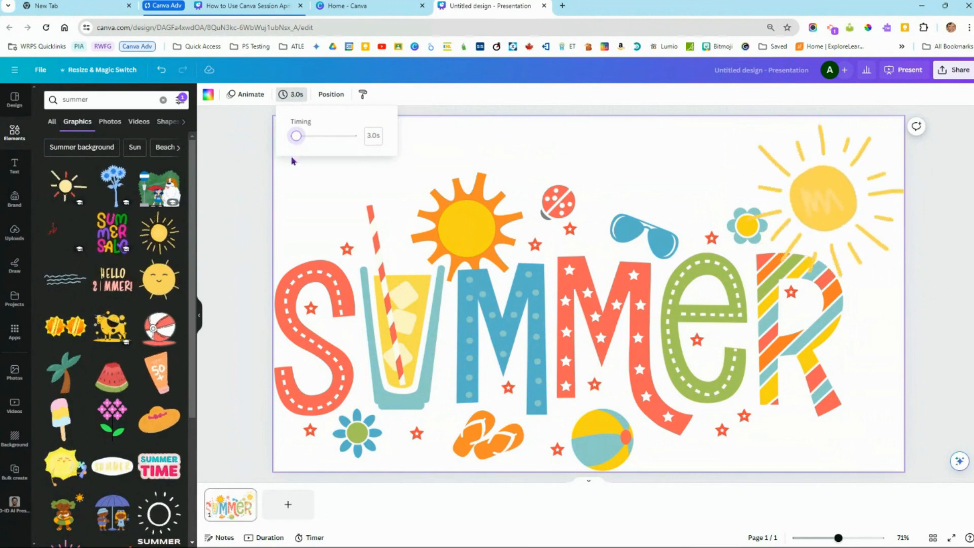
pyautogui.click(233, 206)
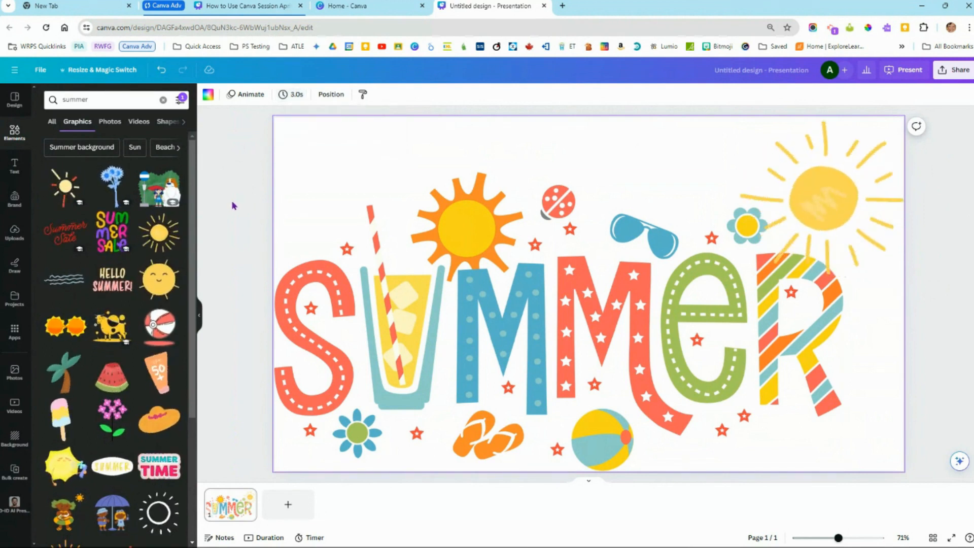
# Start sharing the design as an assignment, choose Google Classroom for student submissions, and view the available share types
pyautogui.click(947, 74)
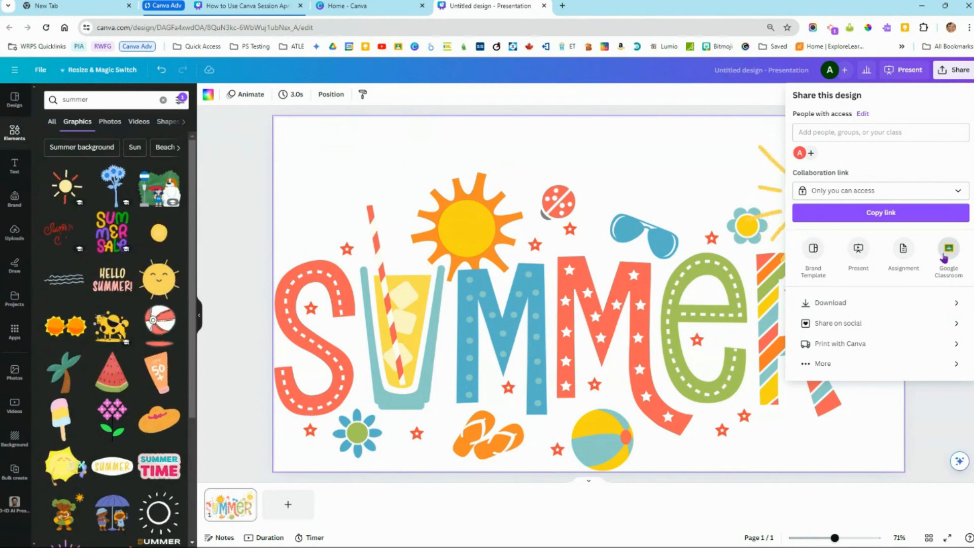
pyautogui.click(902, 250)
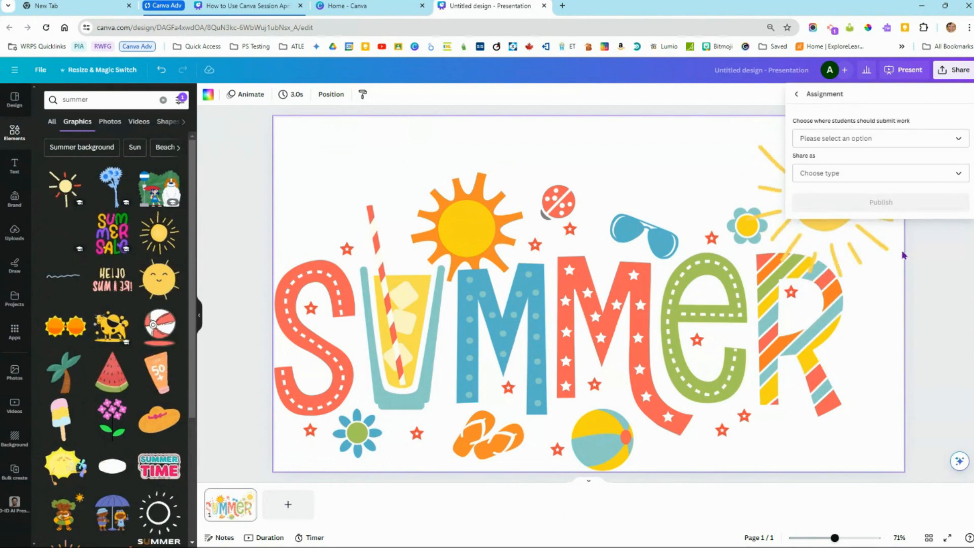
pyautogui.click(863, 142)
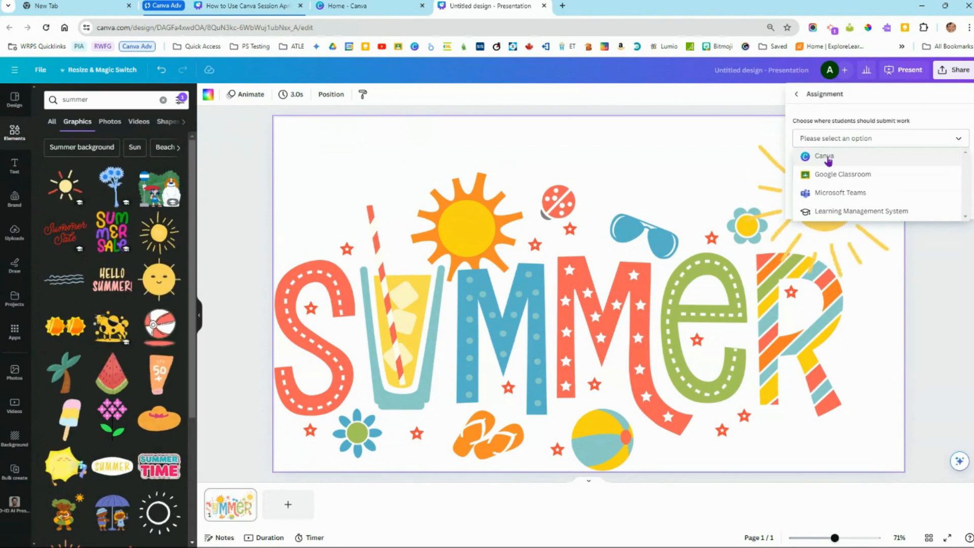
pyautogui.click(830, 175)
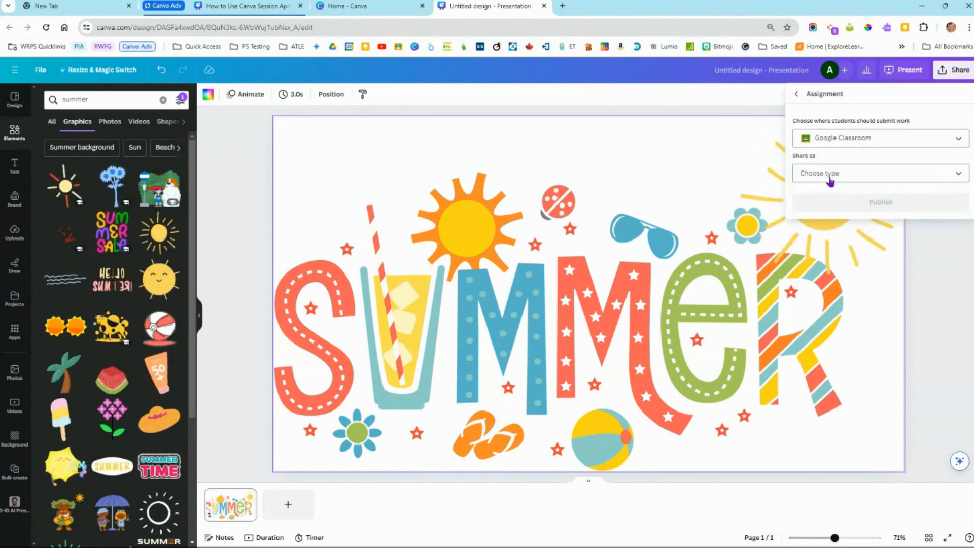
pyautogui.click(867, 180)
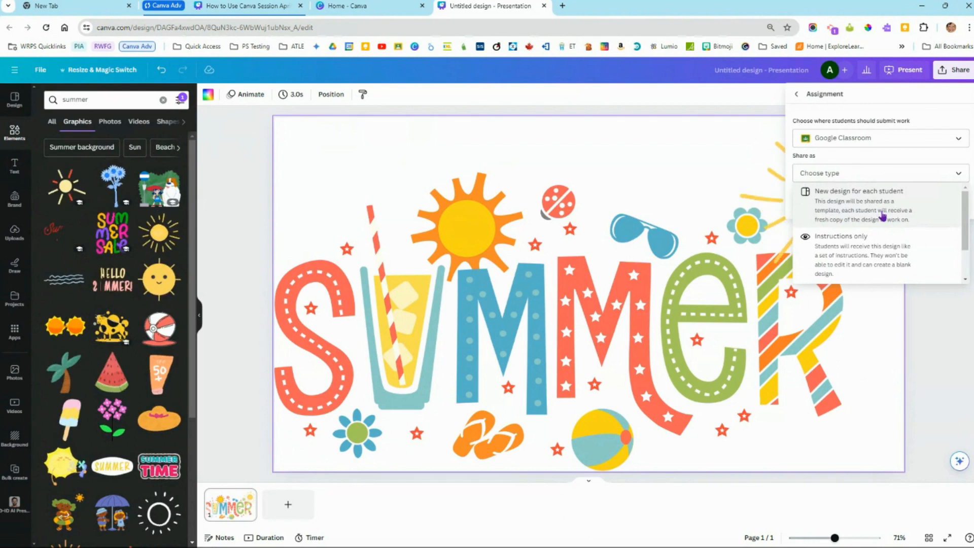
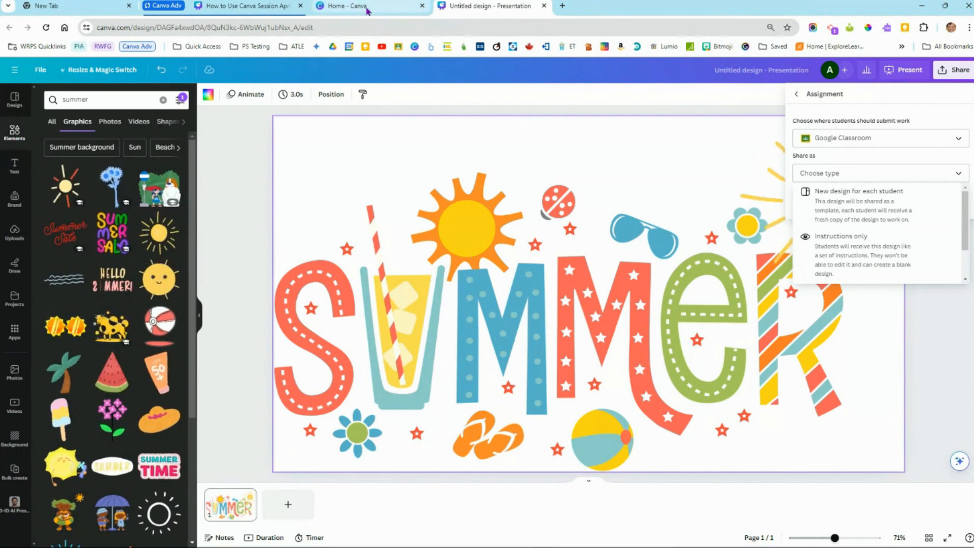
# Switch to the "How to Use Canva Session April 28" design and select the middle photo of the two hugging children on page 5
pyautogui.click(252, 7)
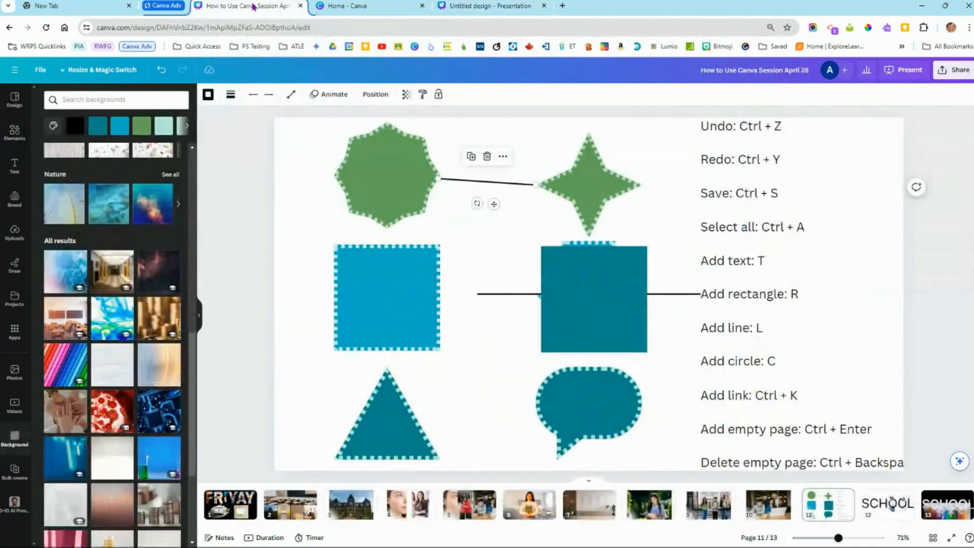
pyautogui.click(469, 505)
pyautogui.click(529, 325)
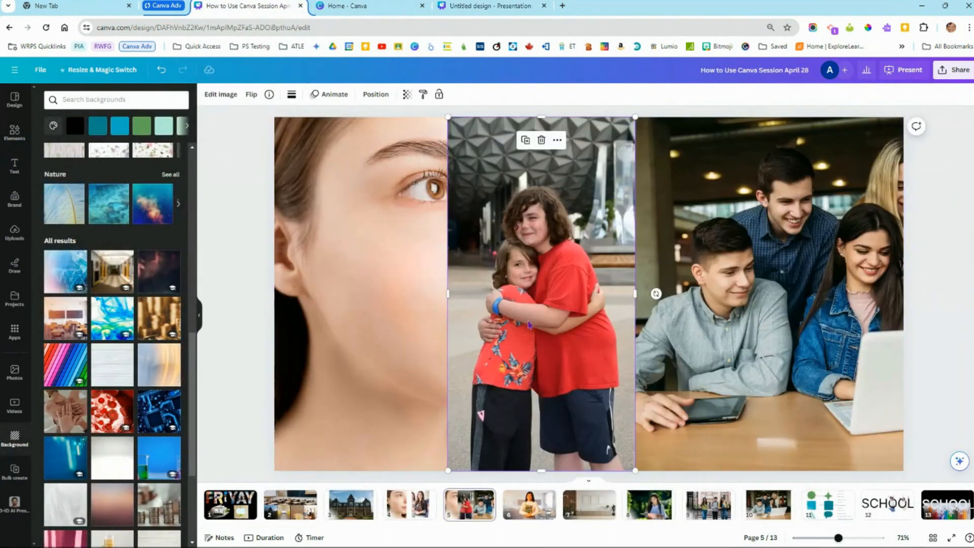
pyautogui.click(559, 141)
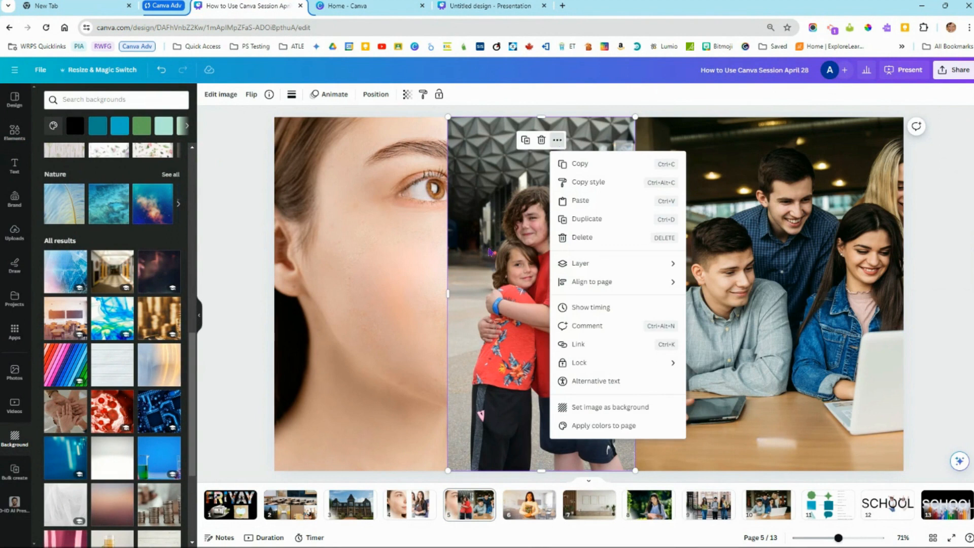
# Reset all Magic Eraser edits on the photo of the hugging children and leave the eraser
pyautogui.click(227, 99)
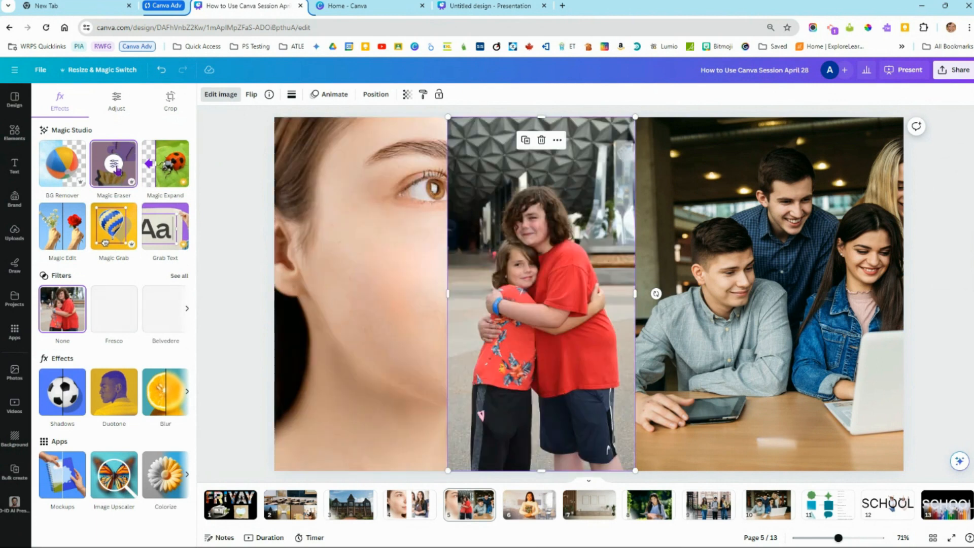
pyautogui.click(115, 168)
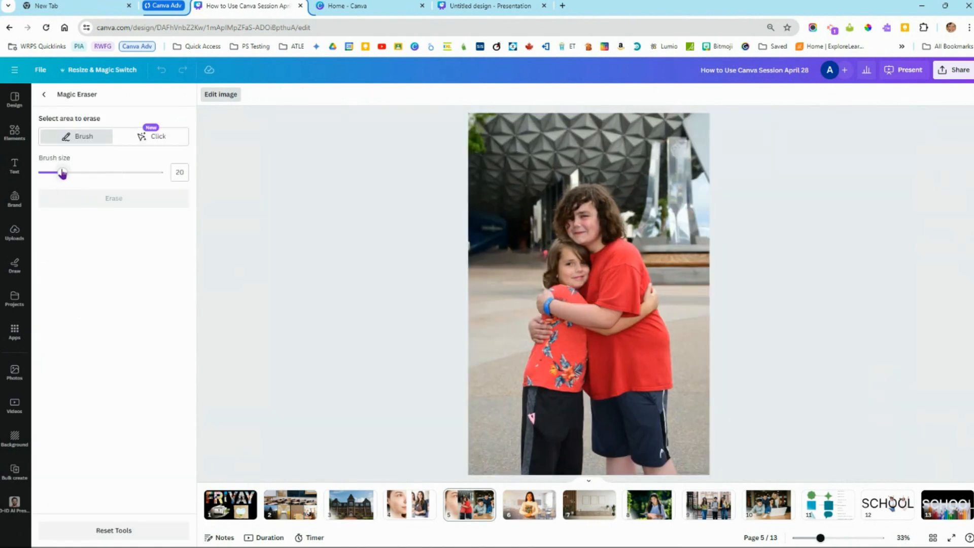
pyautogui.click(126, 532)
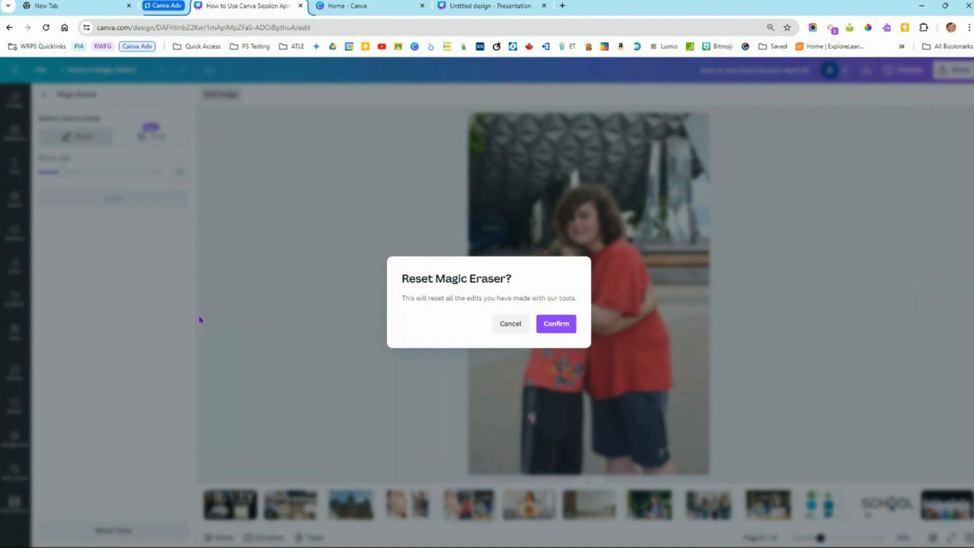
pyautogui.click(558, 327)
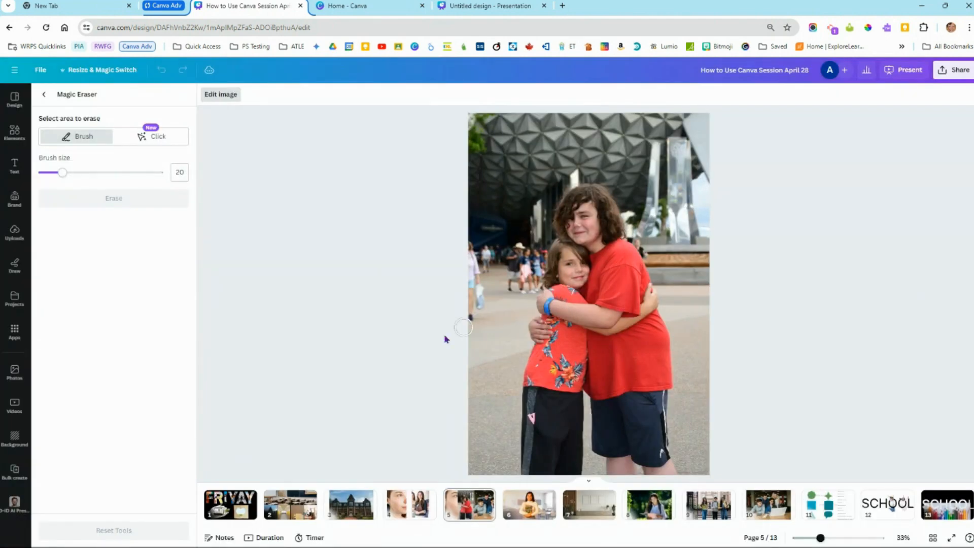
pyautogui.click(235, 209)
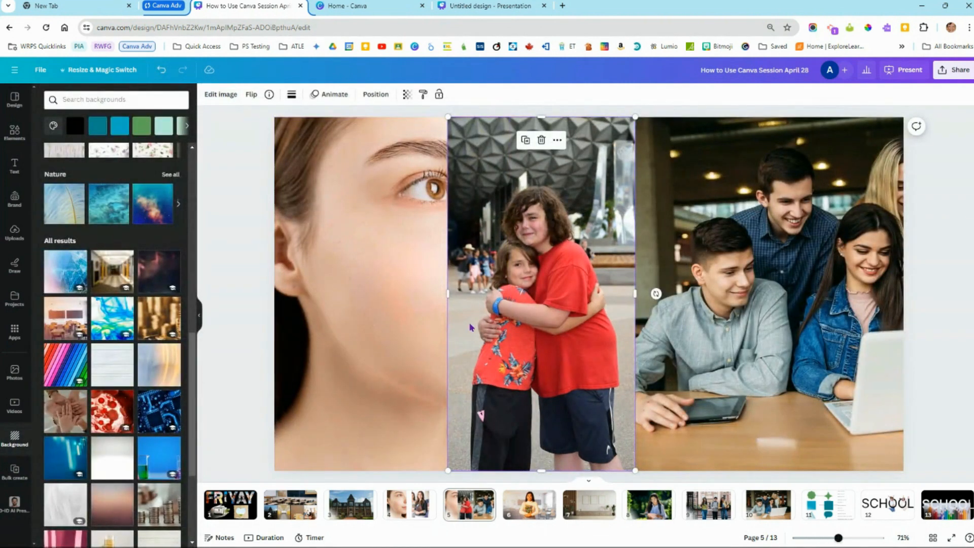
# Use Magic Eraser with a size 20 brush to erase the background people beside the two hugging children
pyautogui.click(222, 96)
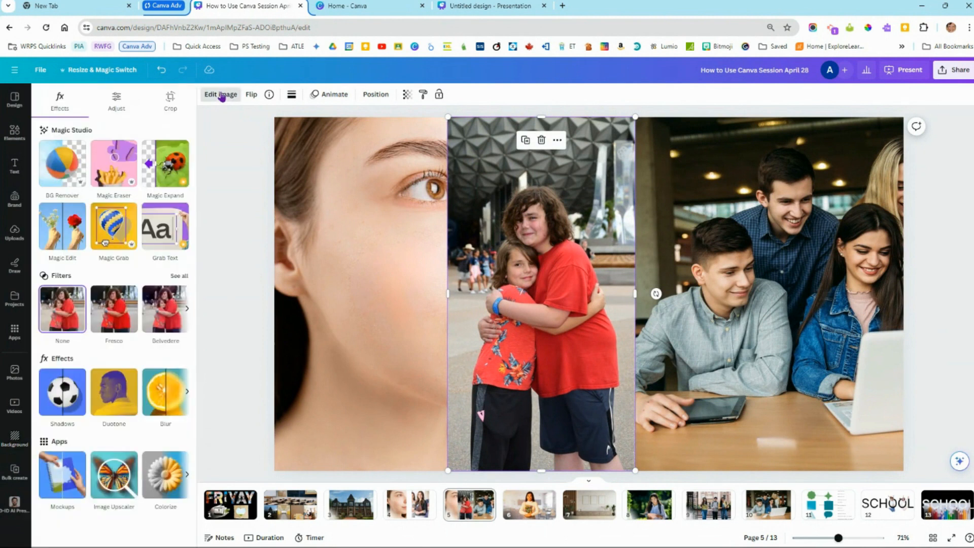
pyautogui.click(113, 173)
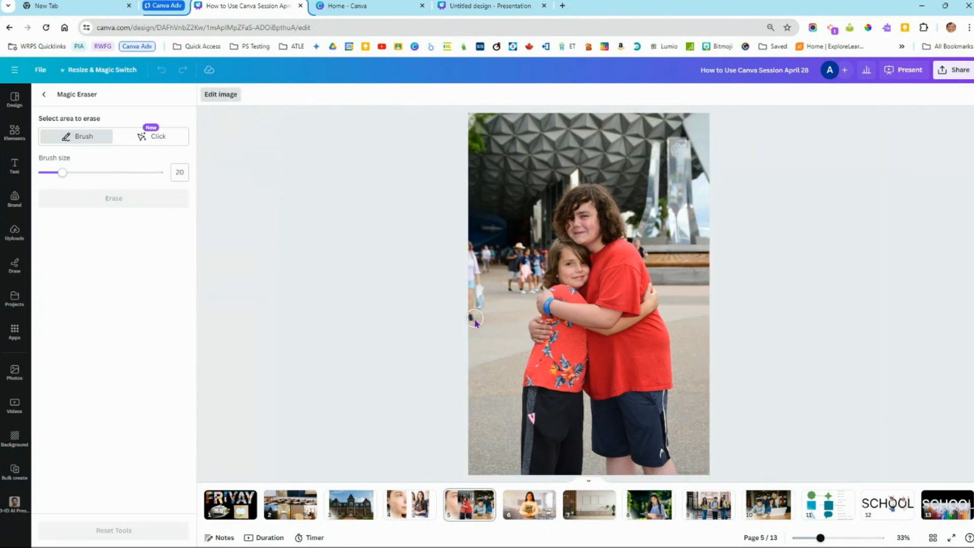
pyautogui.moveTo(472, 322)
pyautogui.mouseDown()
pyautogui.moveTo(480, 303)
pyautogui.moveTo(467, 249)
pyautogui.moveTo(507, 253)
pyautogui.moveTo(487, 265)
pyautogui.moveTo(523, 251)
pyautogui.moveTo(516, 285)
pyautogui.moveTo(534, 286)
pyautogui.moveTo(536, 256)
pyautogui.mouseUp()
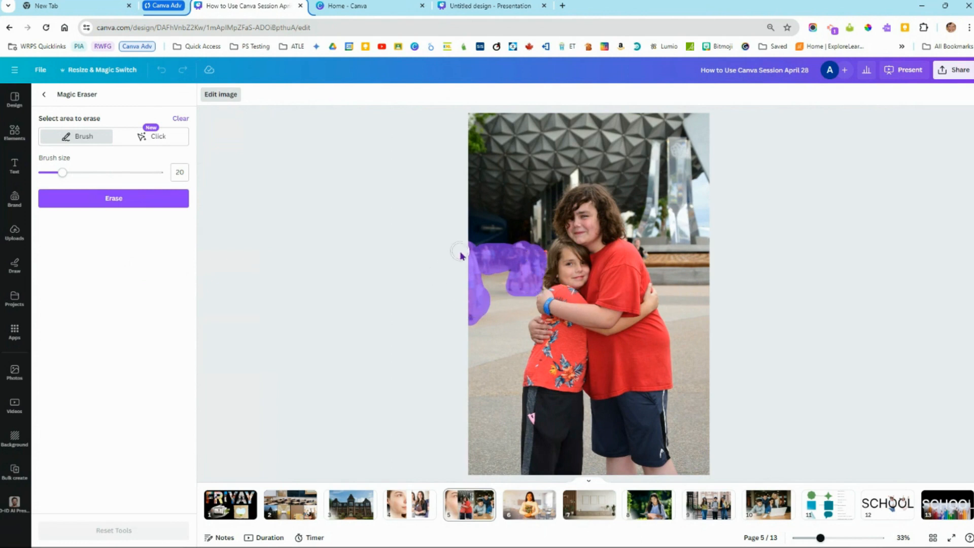
pyautogui.click(101, 200)
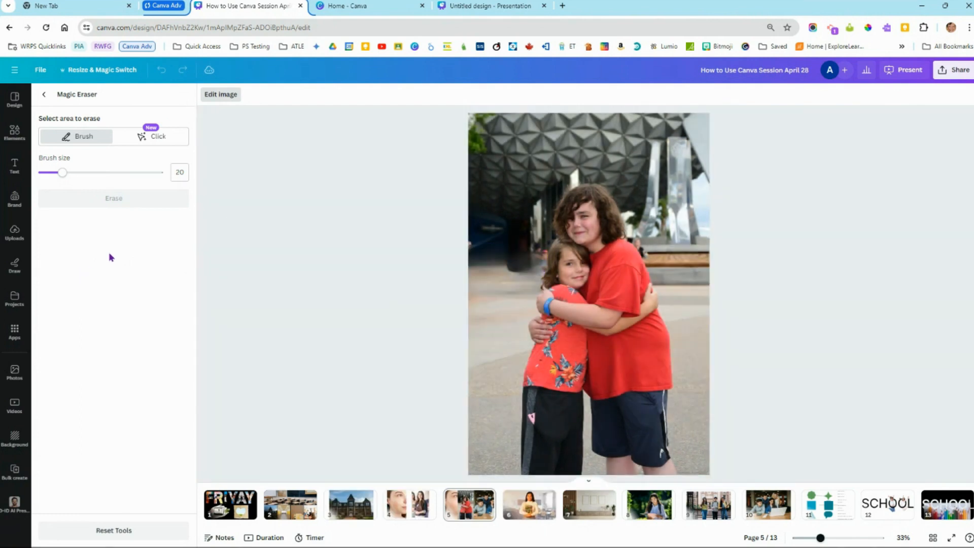
# Erase the leftover spot beside the shorter child's head and the figure behind the taller child's shoulder
pyautogui.moveTo(538, 251); pyautogui.dragTo(537, 267)
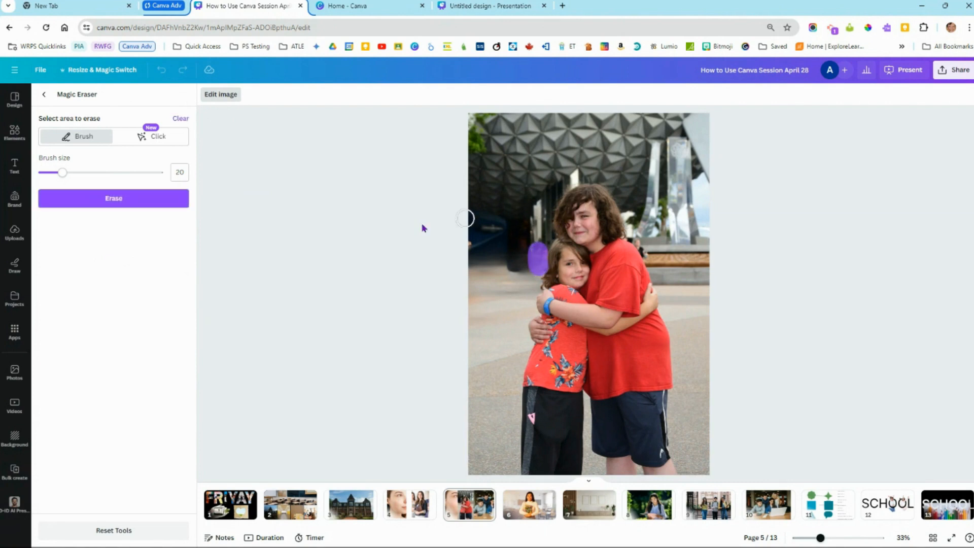
pyautogui.moveTo(640, 239); pyautogui.dragTo(650, 253)
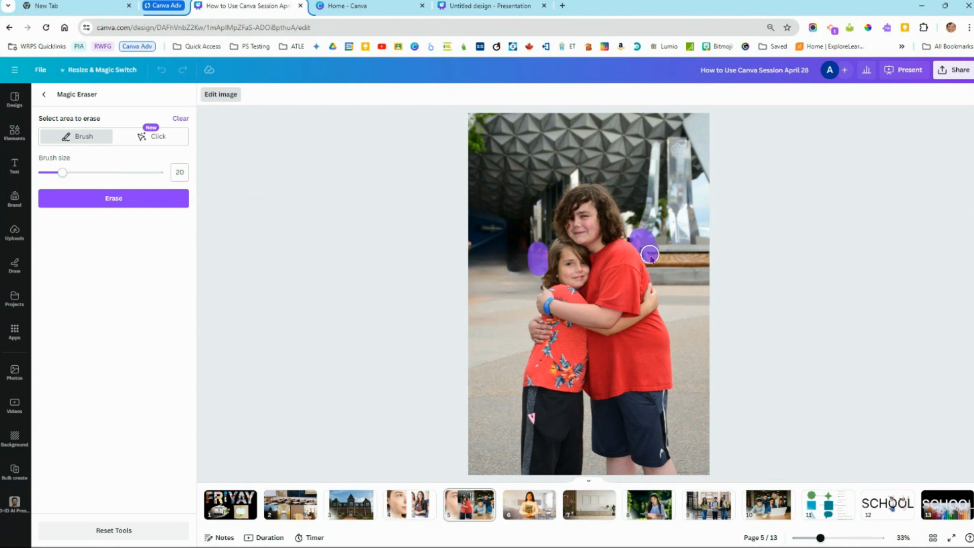
pyautogui.click(116, 198)
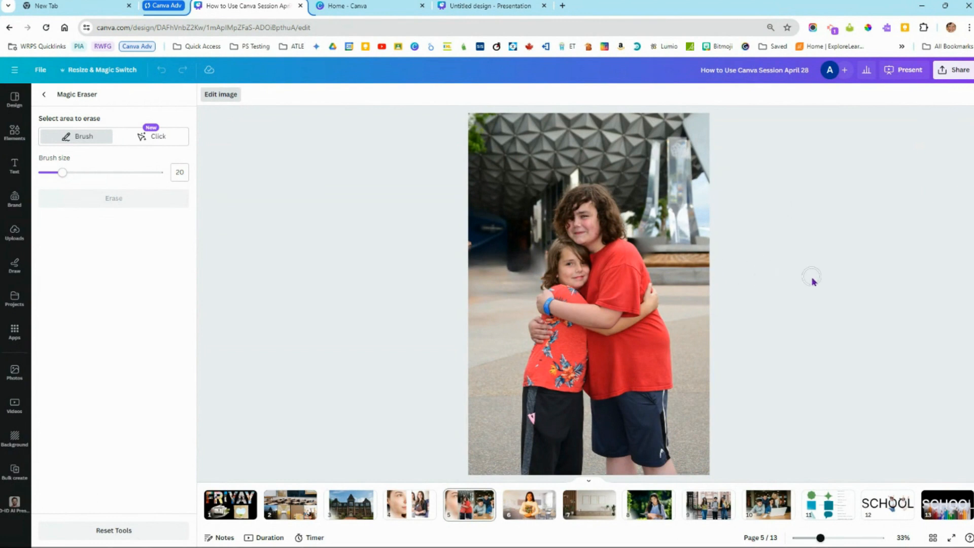
# Inspect the erased areas of the photo up close and reset the browser zoom to 100%
pyautogui.hotkey('ctrl', '+')
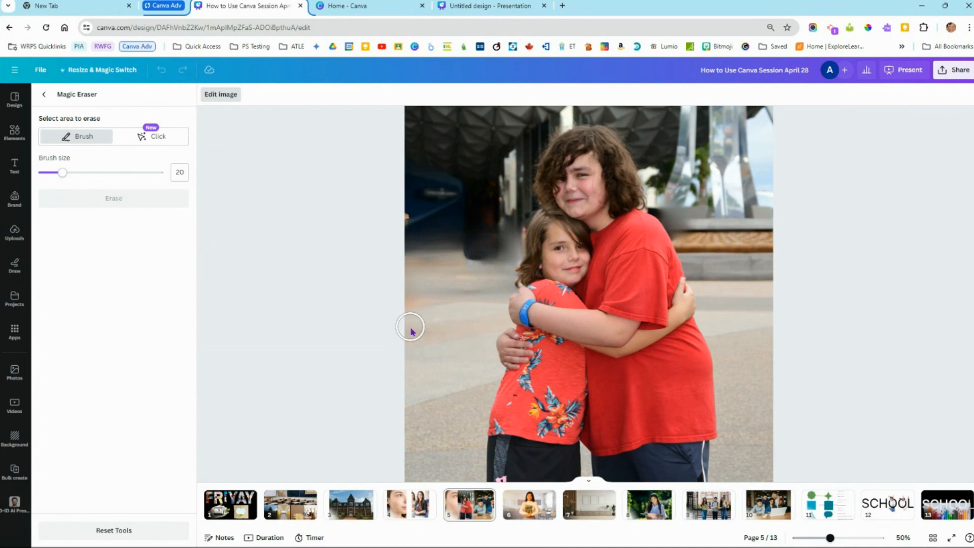
pyautogui.scroll(-3, 450, 345)
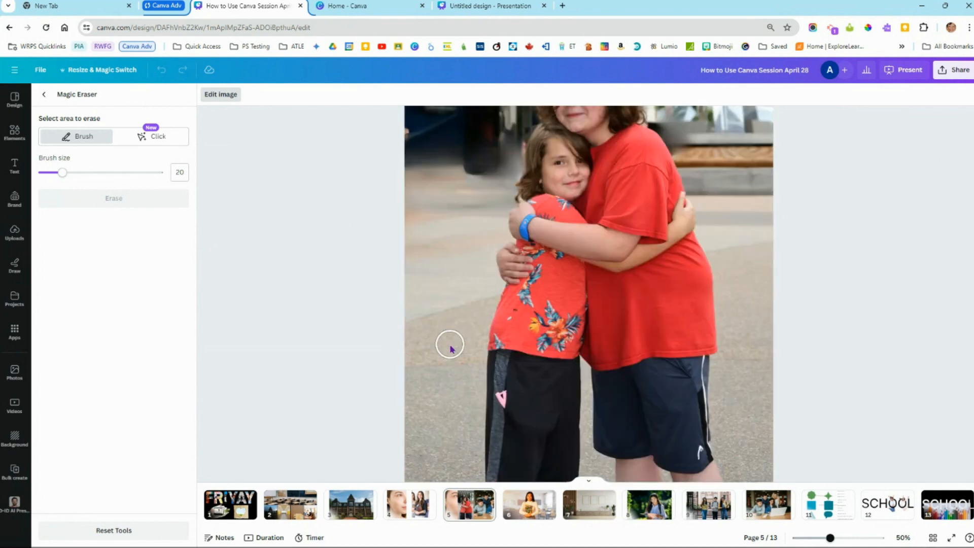
pyautogui.click(771, 28)
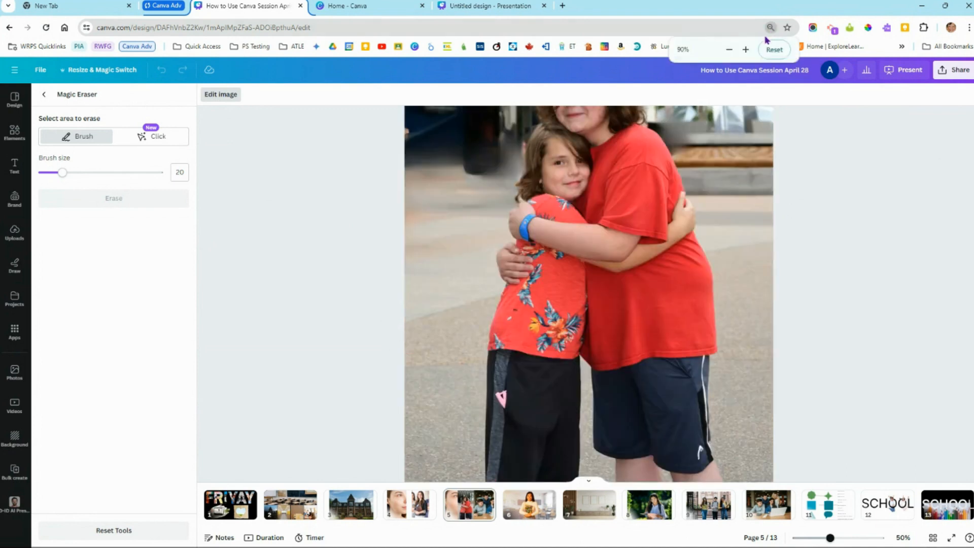
pyautogui.click(774, 50)
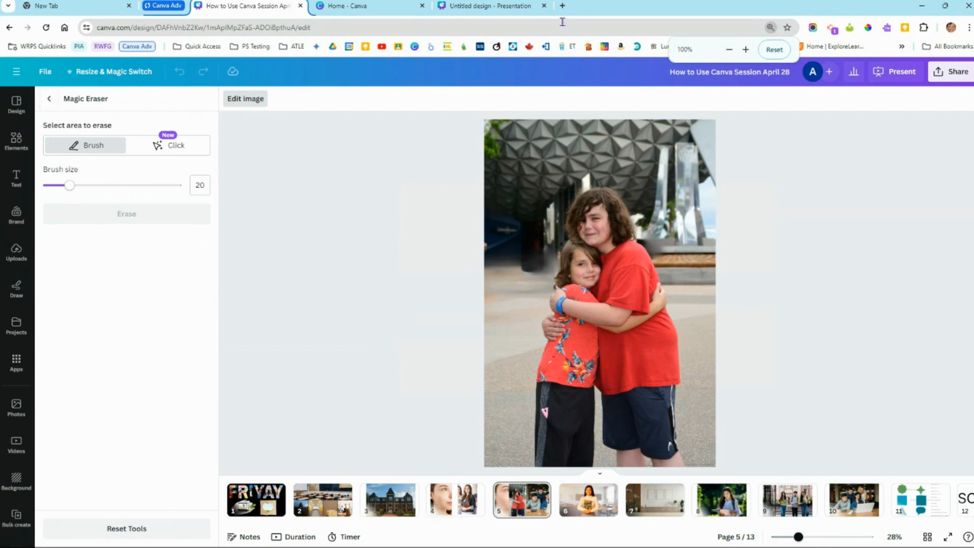
# Switch to the "Untitled design - Presentation" design, close its assignment options, and view the file types available for download
pyautogui.click(491, 6)
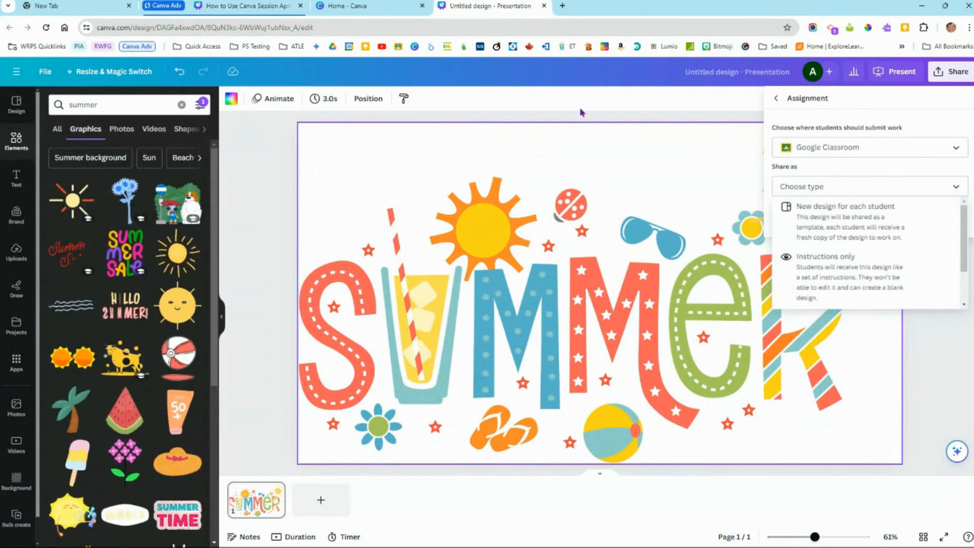
pyautogui.click(624, 118)
pyautogui.click(644, 97)
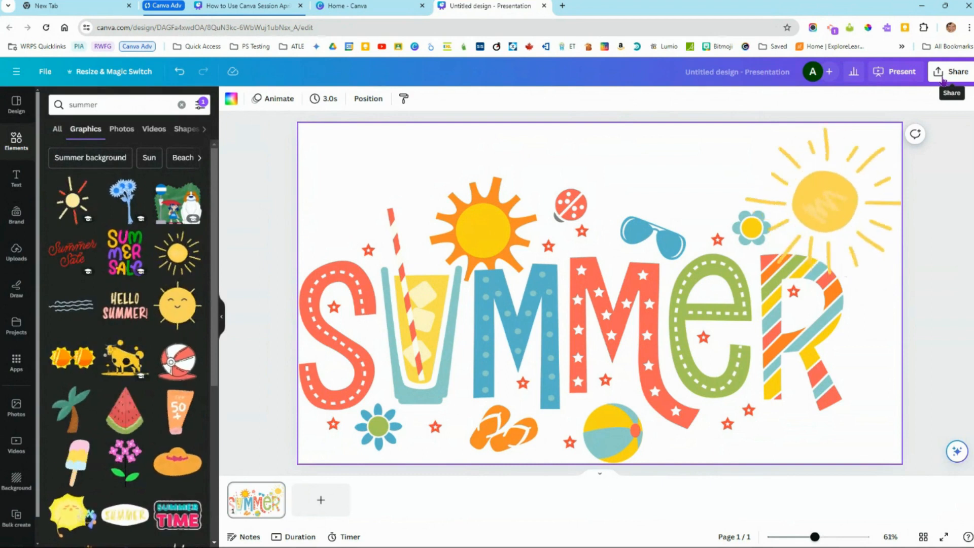
pyautogui.click(943, 80)
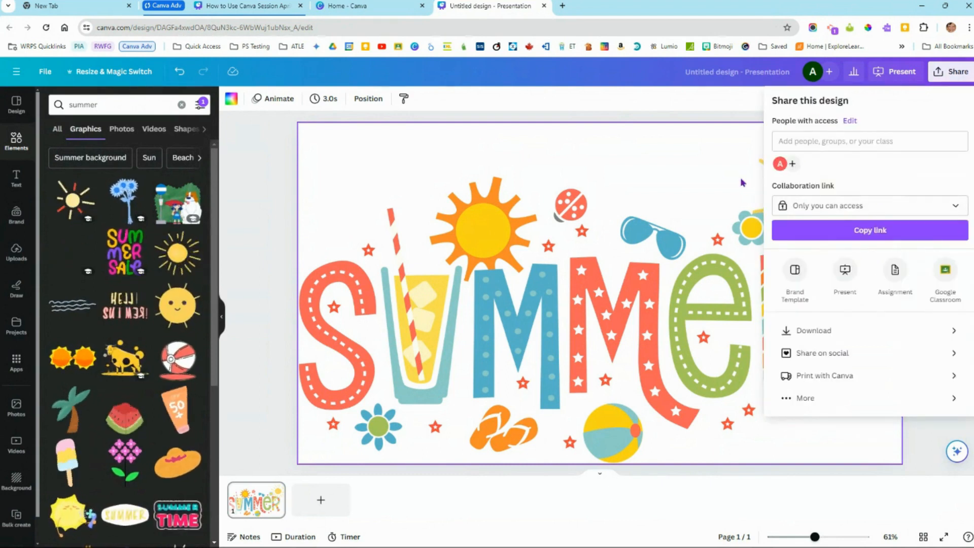
pyautogui.click(900, 335)
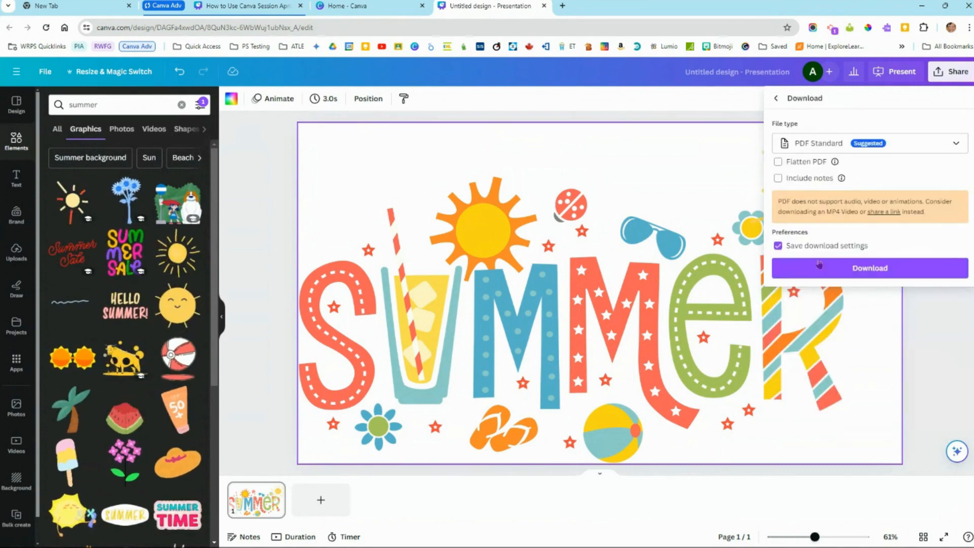
pyautogui.click(898, 152)
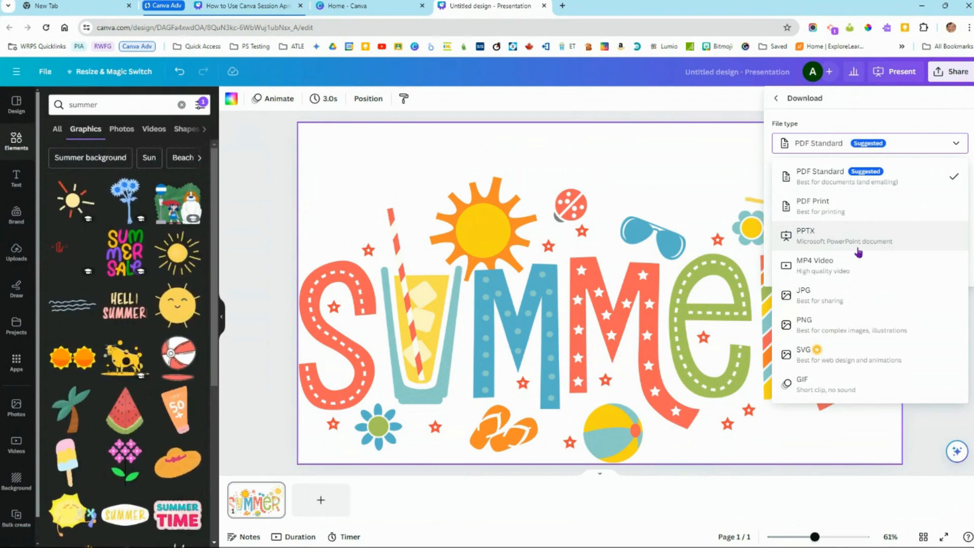
pyautogui.click(626, 167)
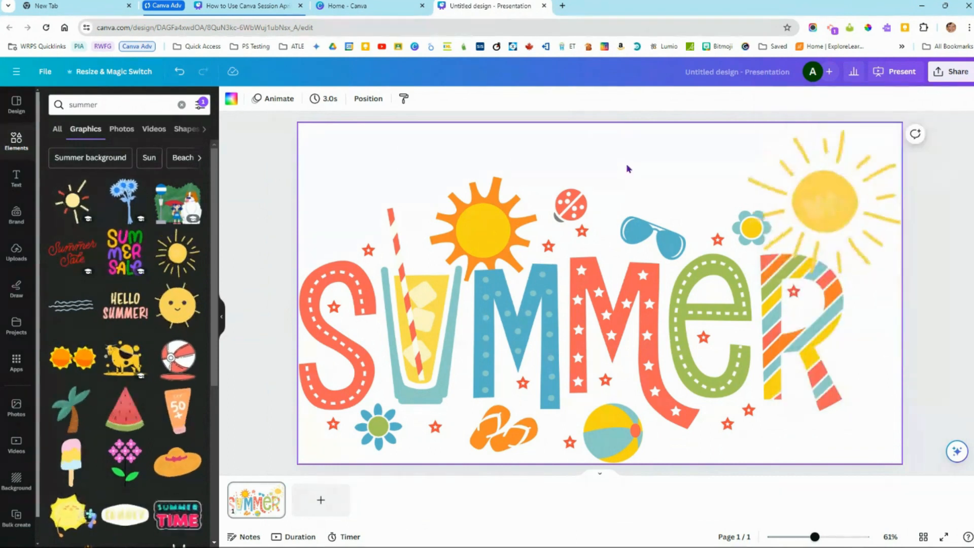
# Move the SUMMER lettering graphic slightly to the right on the page and deselect it
pyautogui.click(502, 334)
pyautogui.moveTo(501, 334)
pyautogui.mouseDown()
pyautogui.moveTo(526, 370)
pyautogui.moveTo(508, 332)
pyautogui.mouseUp()
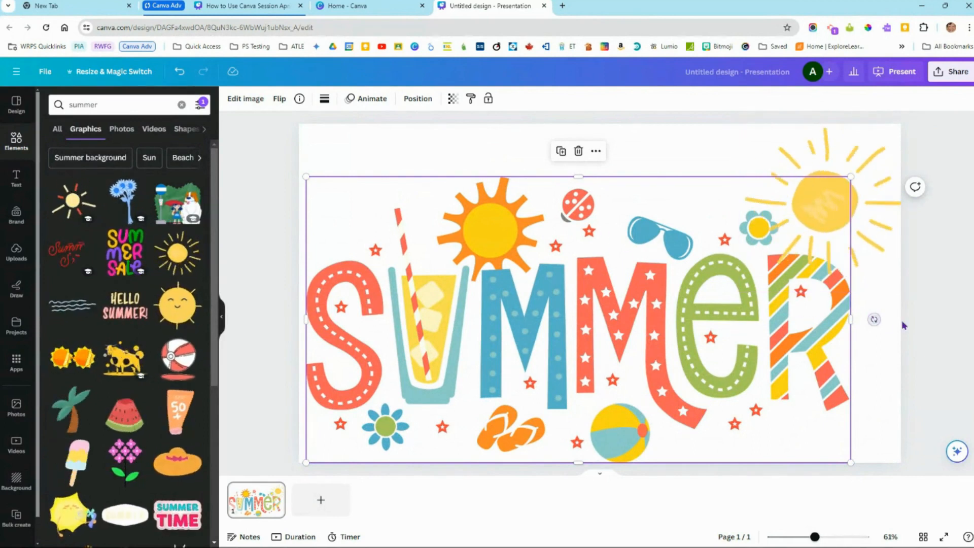
pyautogui.click(948, 329)
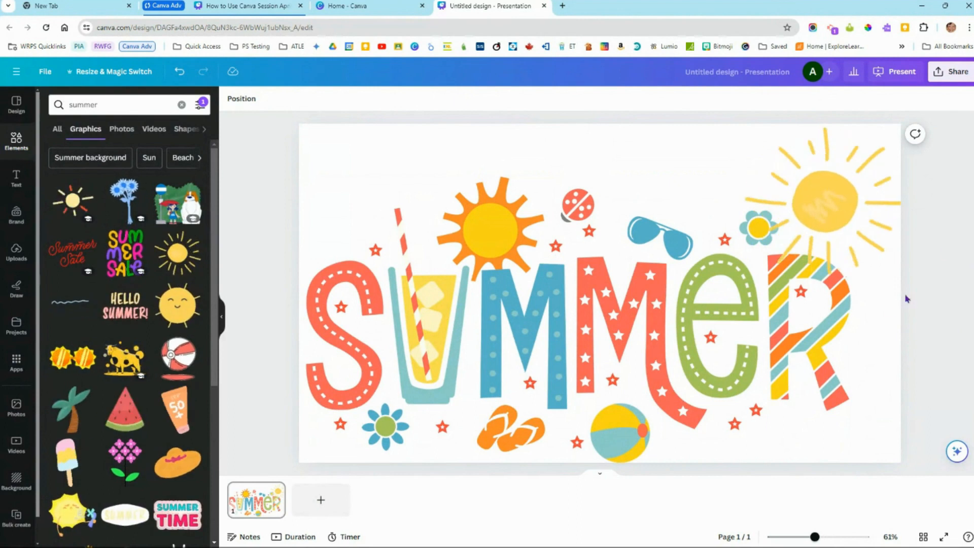
# Choose GIF as the download file type and try sizes of 0.2, 1 and 0.4
pyautogui.click(942, 76)
pyautogui.click(957, 330)
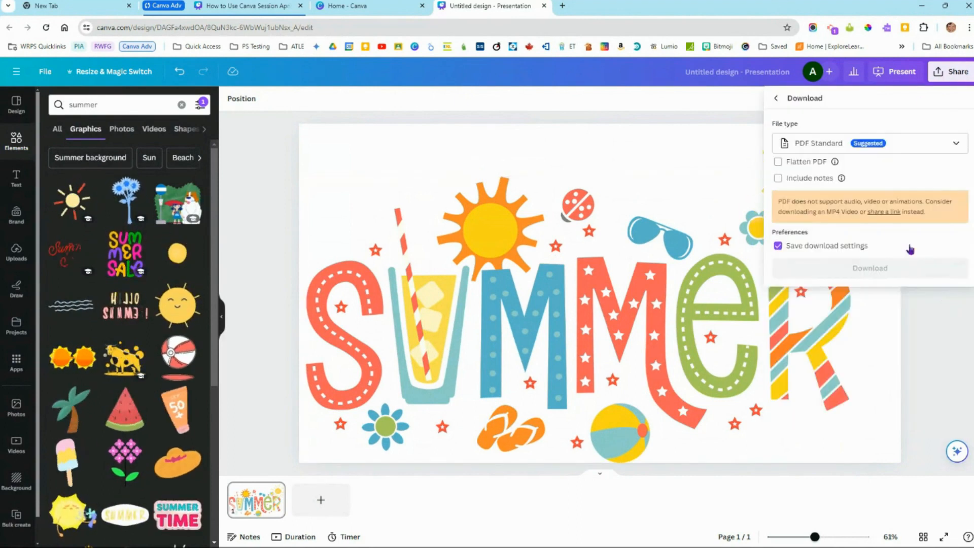
pyautogui.click(837, 146)
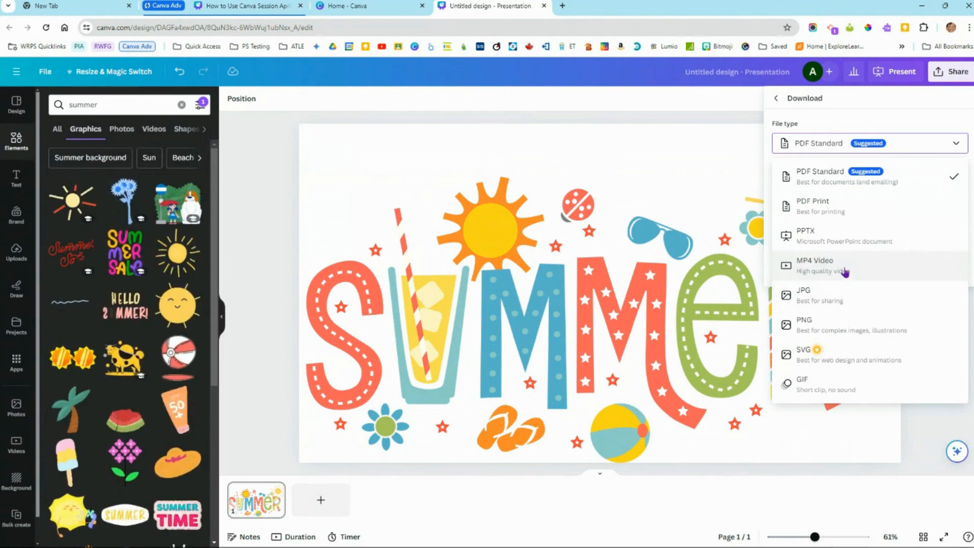
pyautogui.click(843, 391)
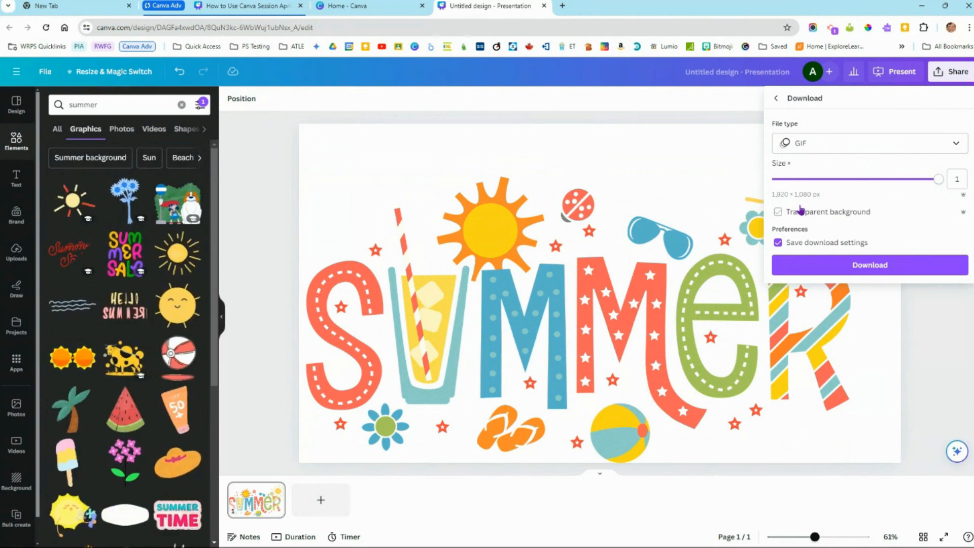
pyautogui.moveTo(940, 187); pyautogui.dragTo(759, 194)
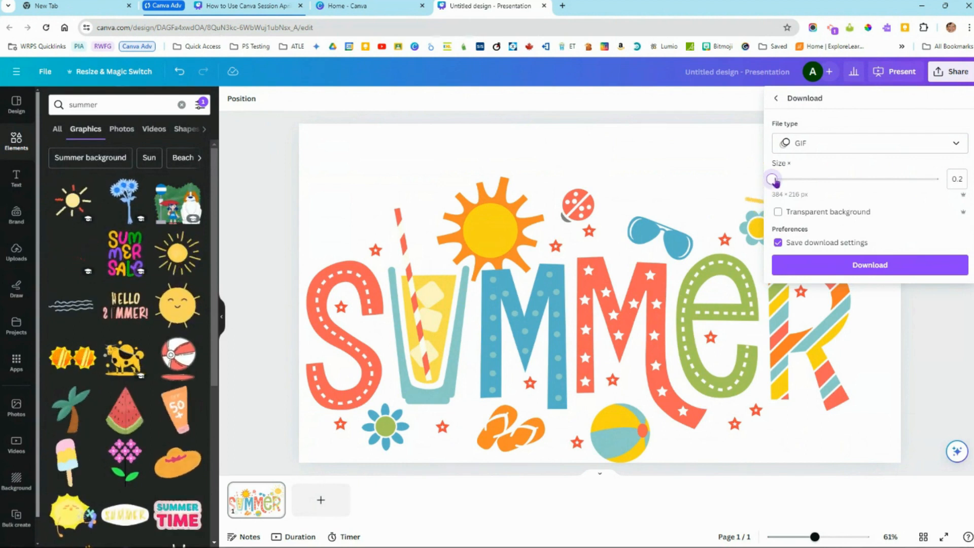
pyautogui.moveTo(784, 182); pyautogui.dragTo(939, 179)
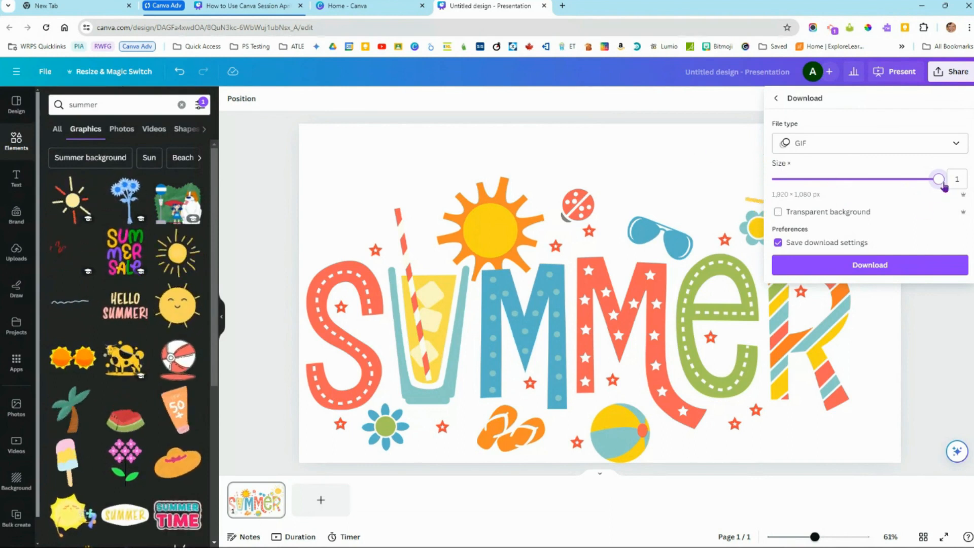
pyautogui.moveTo(939, 179); pyautogui.dragTo(793, 193)
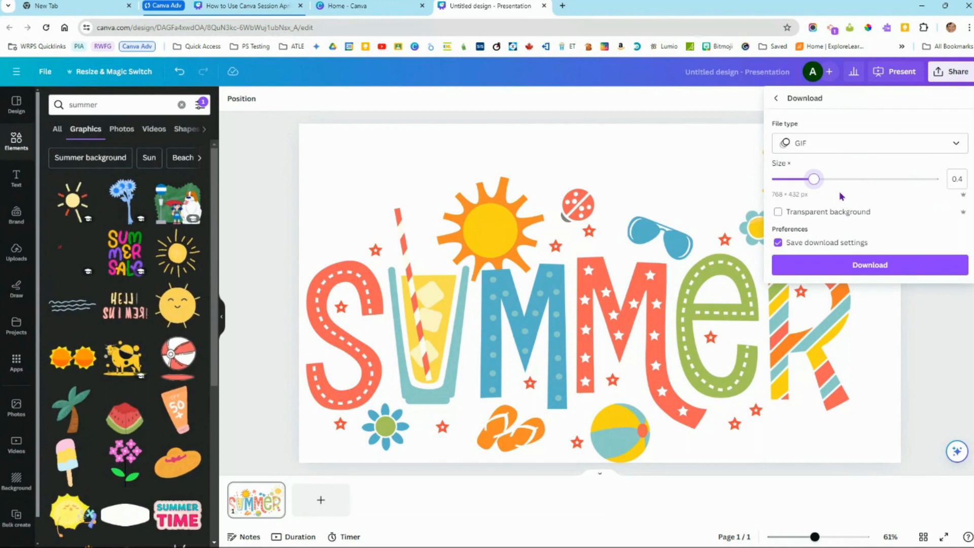
# Create a copy of the design resized to Instagram Story (1080 × 1920 px) and open the copy
pyautogui.click(108, 73)
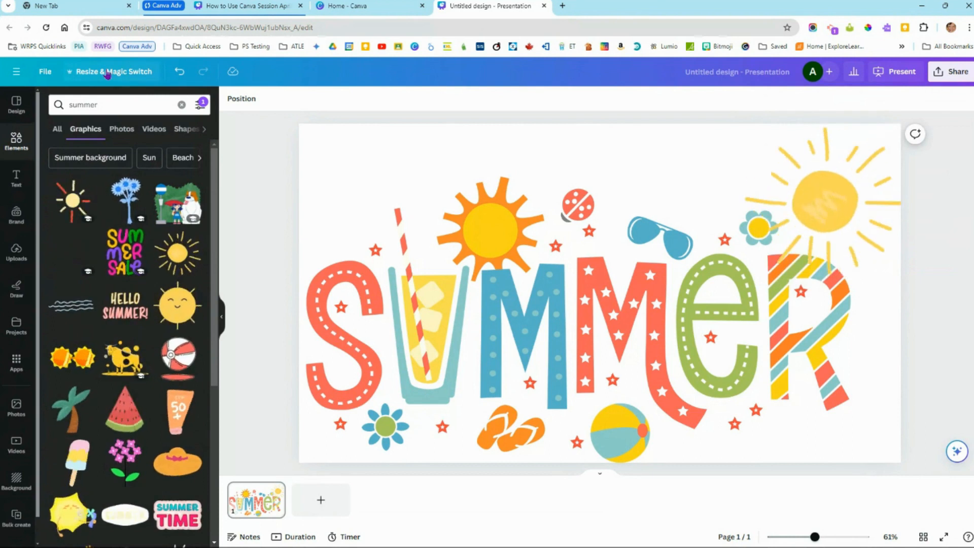
pyautogui.click(108, 74)
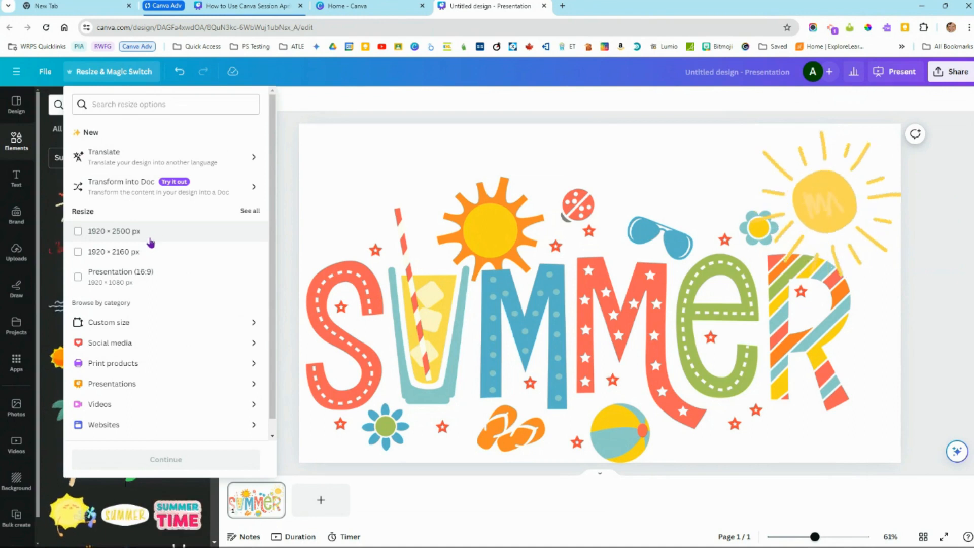
pyautogui.scroll(-1, 149, 357)
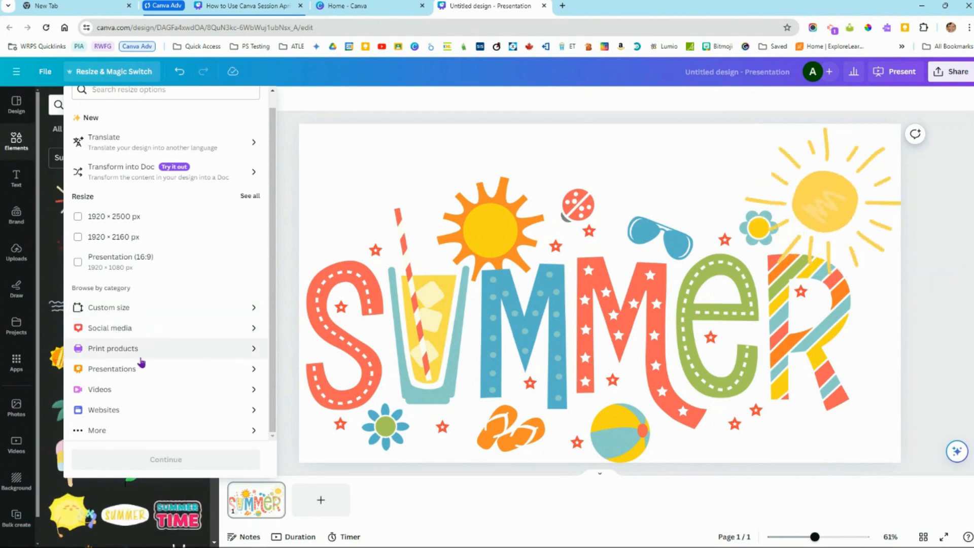
pyautogui.click(254, 331)
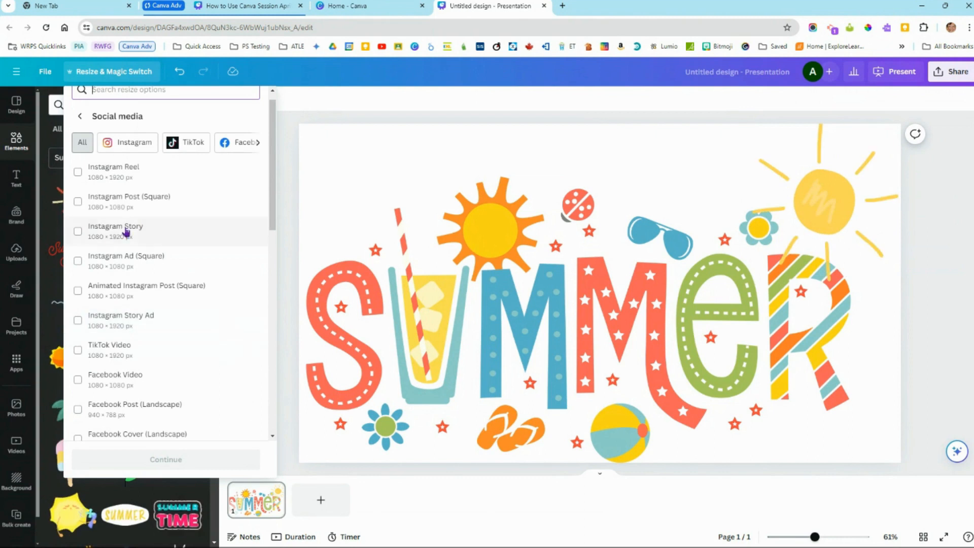
pyautogui.click(78, 232)
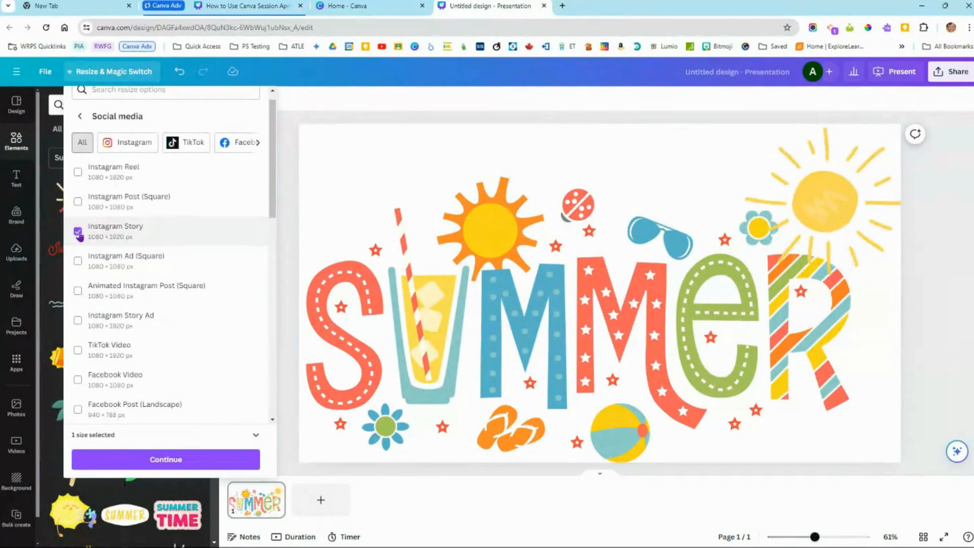
pyautogui.scroll(-3, 152, 355)
pyautogui.click(248, 459)
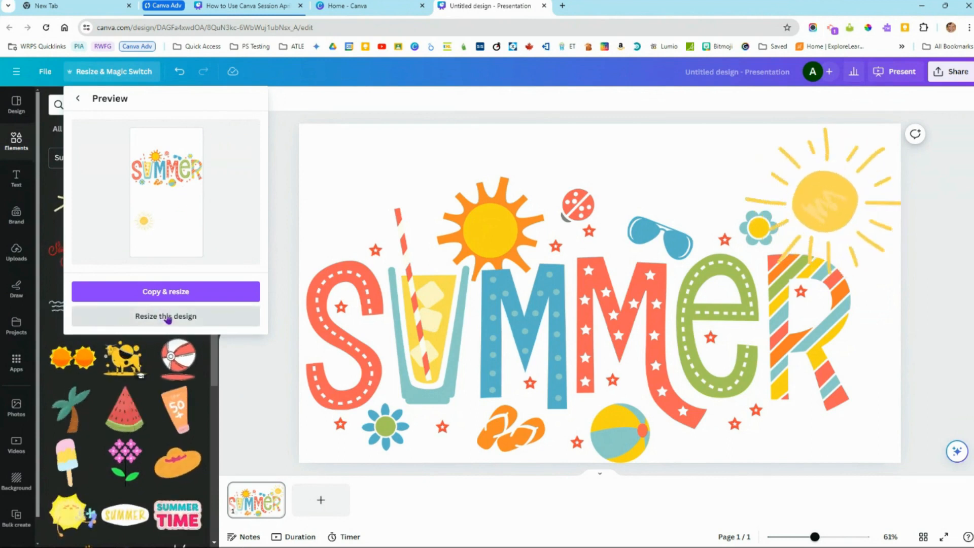
pyautogui.click(186, 323)
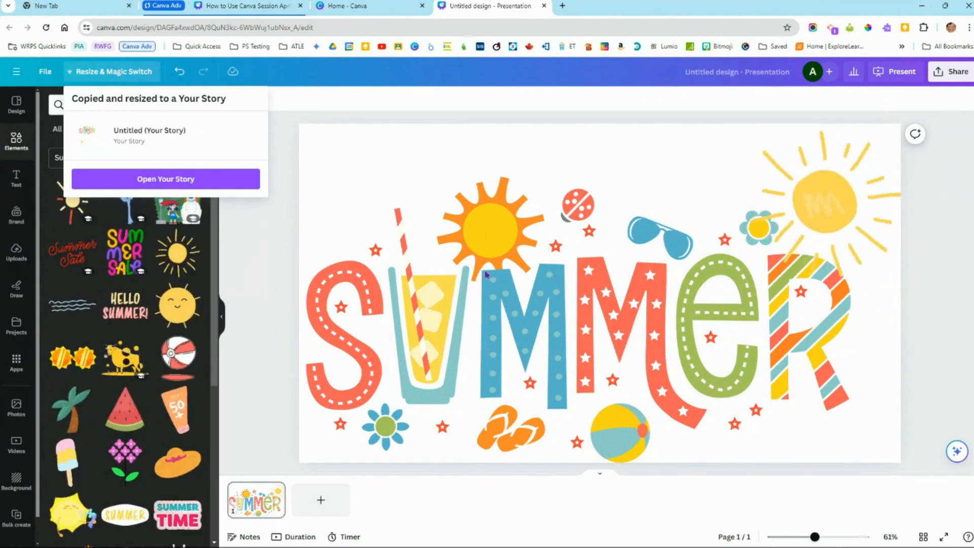
pyautogui.click(144, 182)
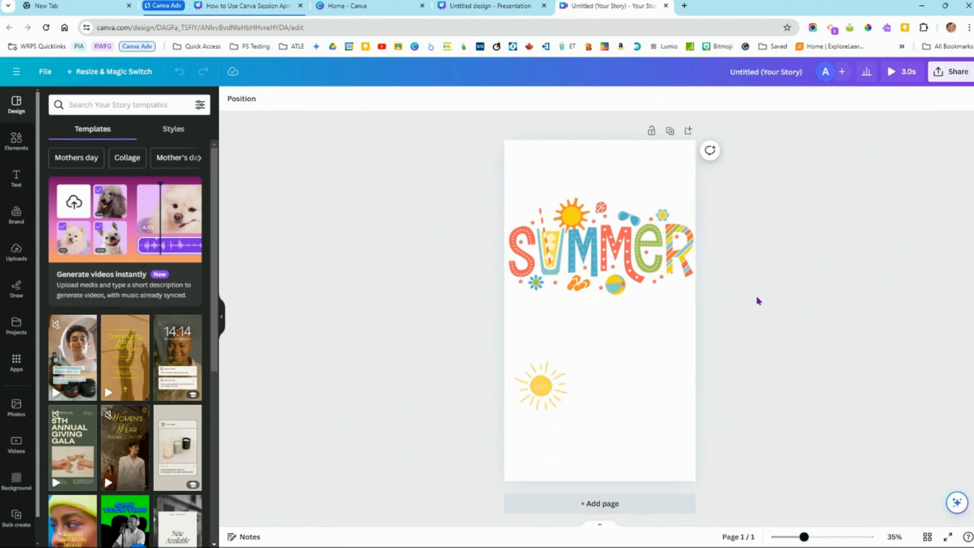
# Switch back to the "Untitled design - Presentation" design, review its GIF download settings, and close them
pyautogui.click(487, 5)
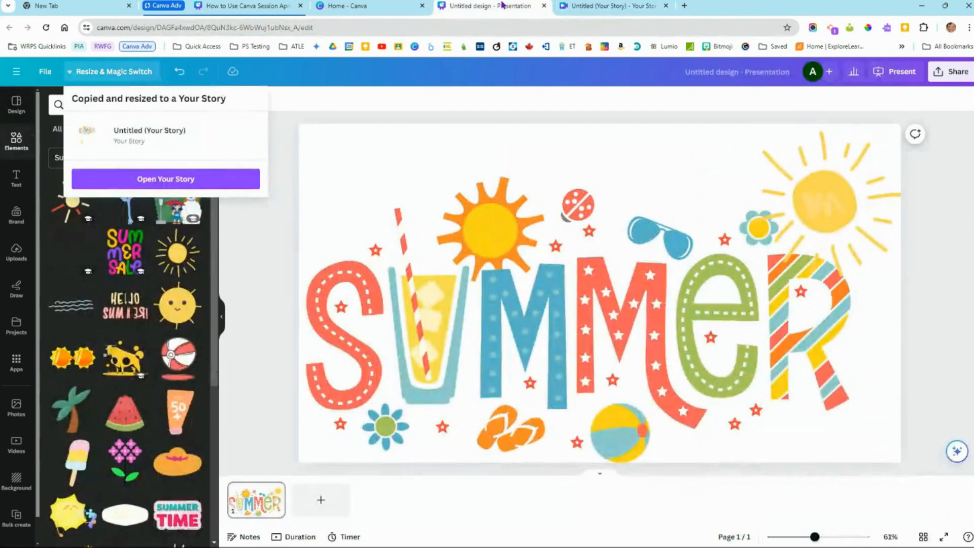
pyautogui.click(955, 75)
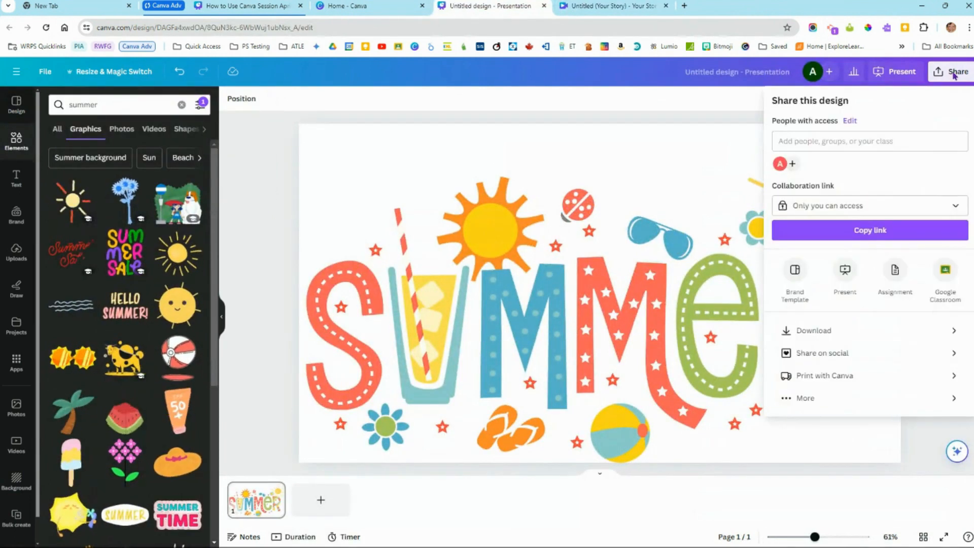
pyautogui.click(951, 331)
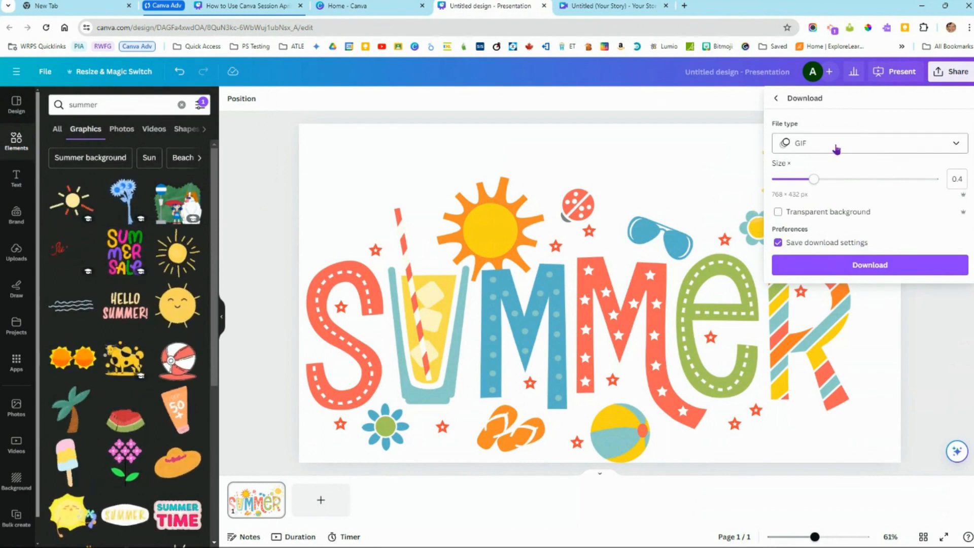
pyautogui.click(702, 131)
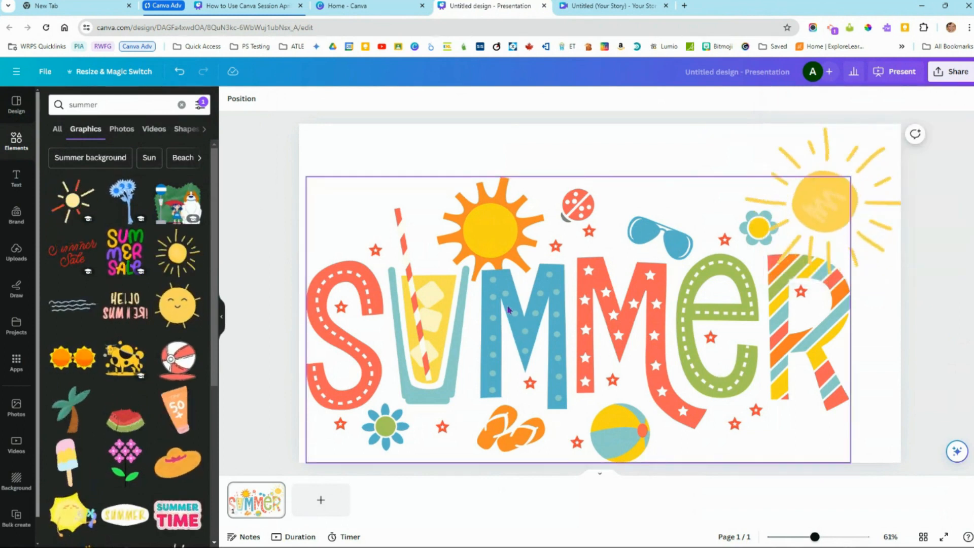
# Shrink the yellow sun graphic and reposition it in the page's upper-right corner
pyautogui.click(823, 220)
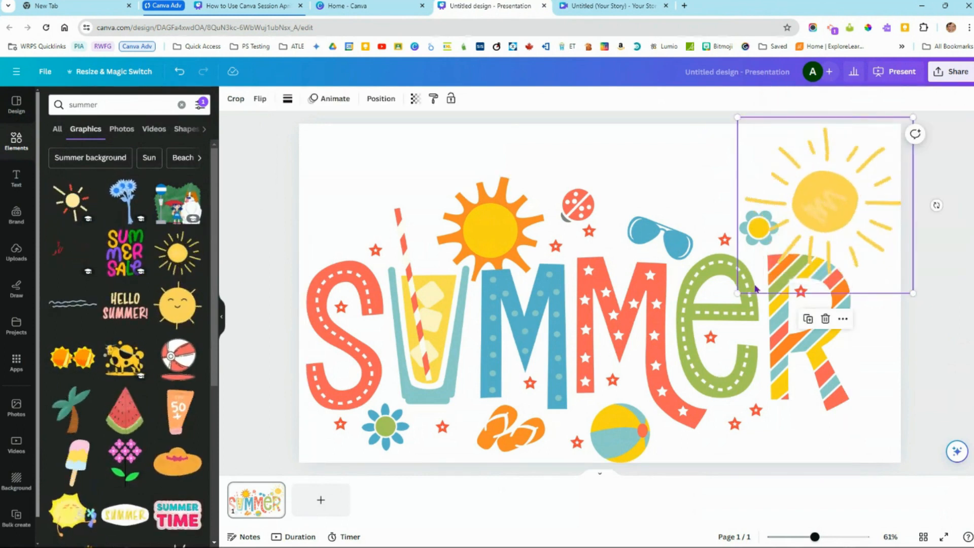
pyautogui.moveTo(740, 293); pyautogui.dragTo(795, 235)
pyautogui.moveTo(850, 196); pyautogui.dragTo(835, 210)
# Move and shrink the SUMMER lettering into the page's upper-left area, and slightly enlarge the yellow sun graphic
pyautogui.moveTo(577, 314); pyautogui.dragTo(573, 279)
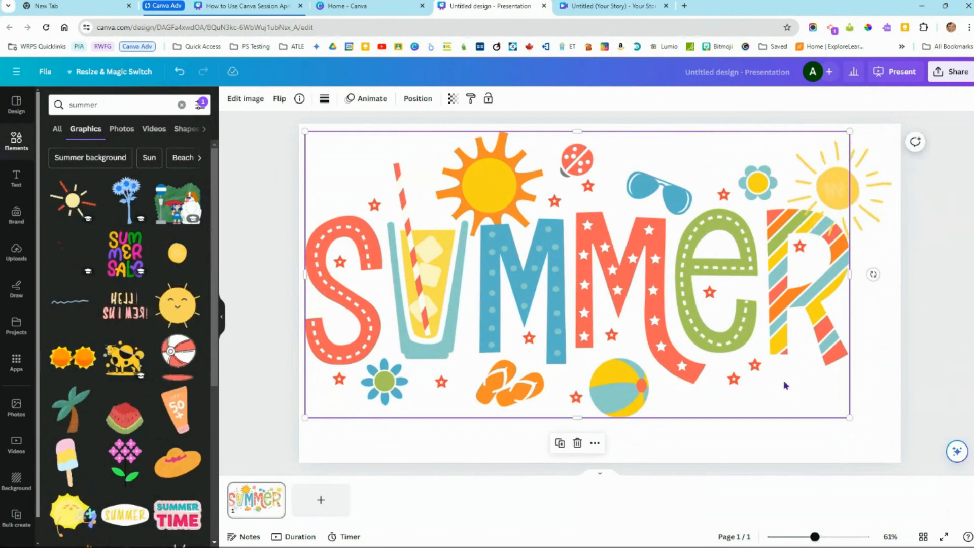
pyautogui.moveTo(849, 419); pyautogui.dragTo(640, 311)
pyautogui.moveTo(547, 269); pyautogui.dragTo(547, 262)
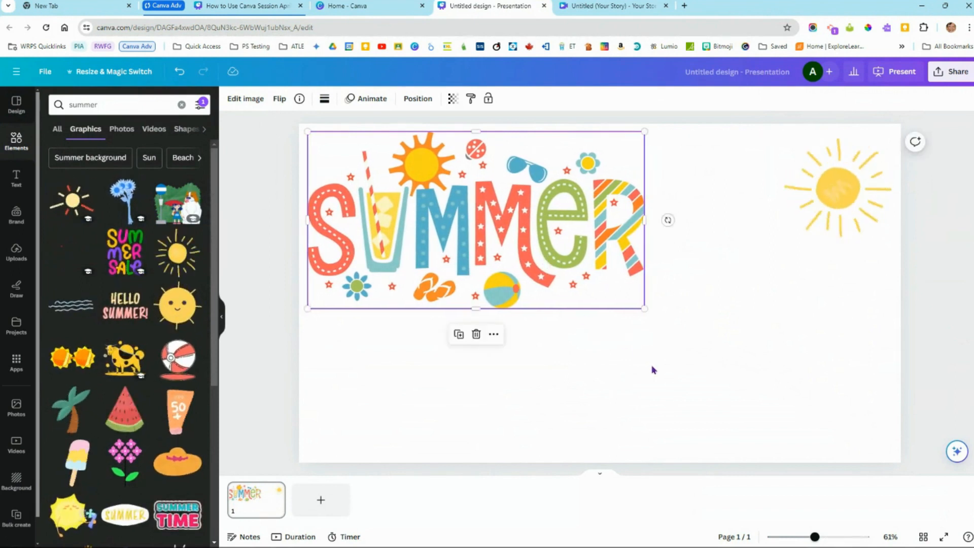
pyautogui.click(828, 214)
pyautogui.moveTo(778, 249); pyautogui.dragTo(744, 283)
pyautogui.click(719, 342)
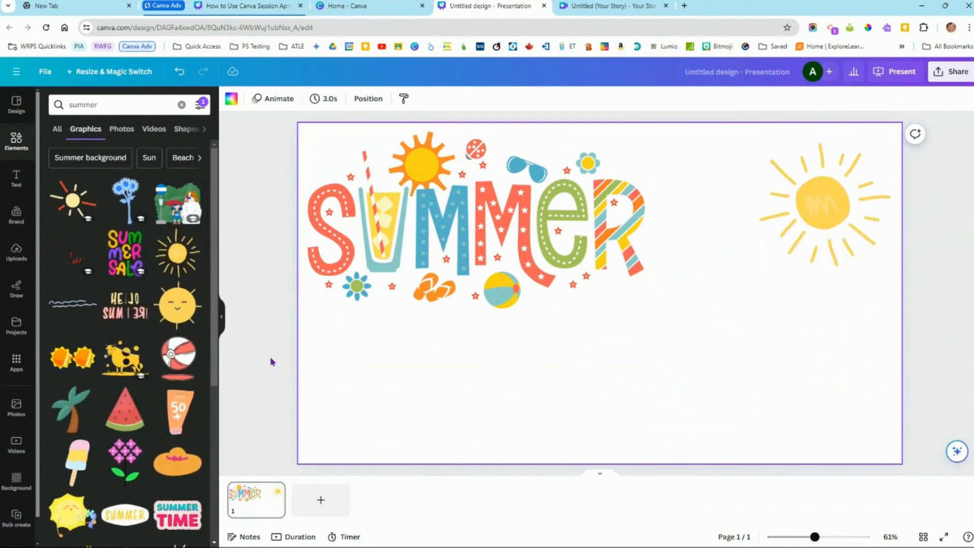
# Duplicate page 1 of the presentation
pyautogui.moveTo(271, 493)
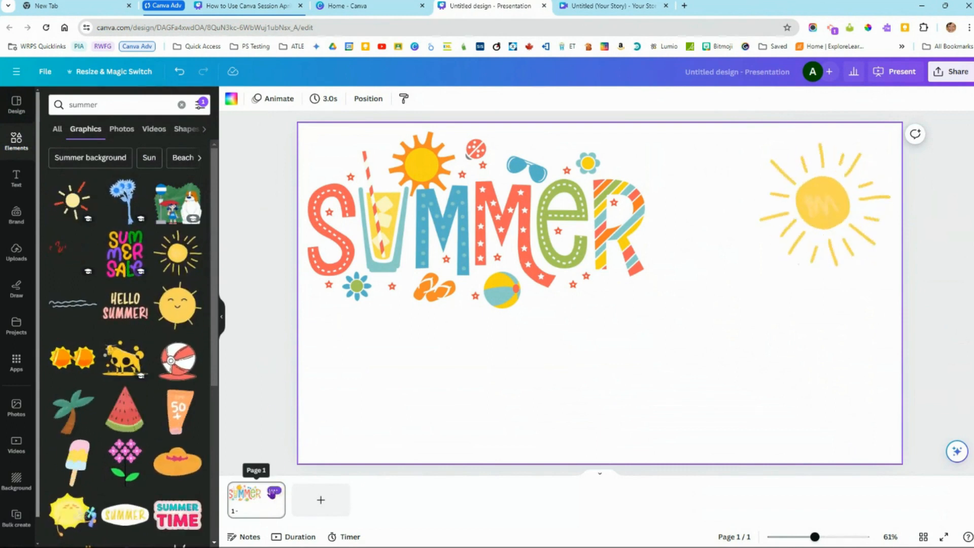
pyautogui.click(274, 492)
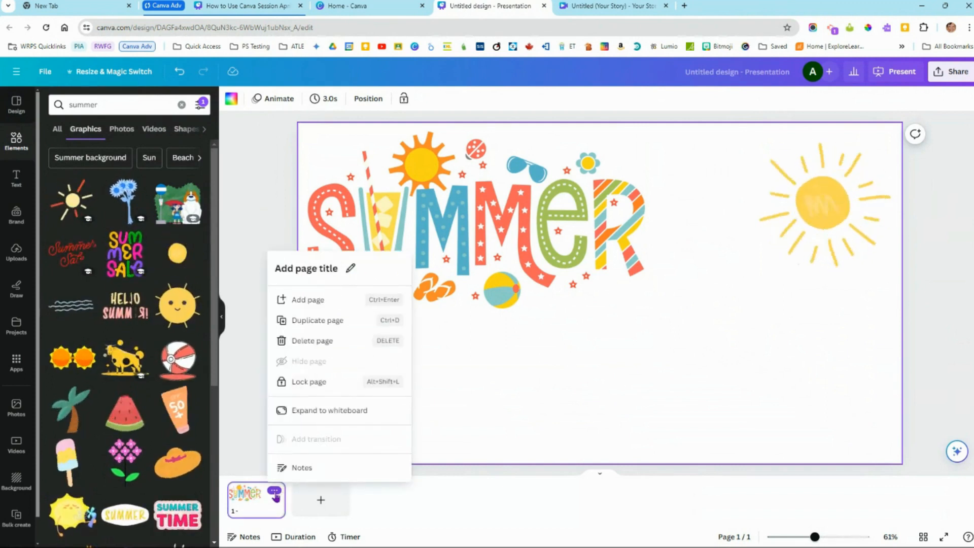
pyautogui.click(322, 320)
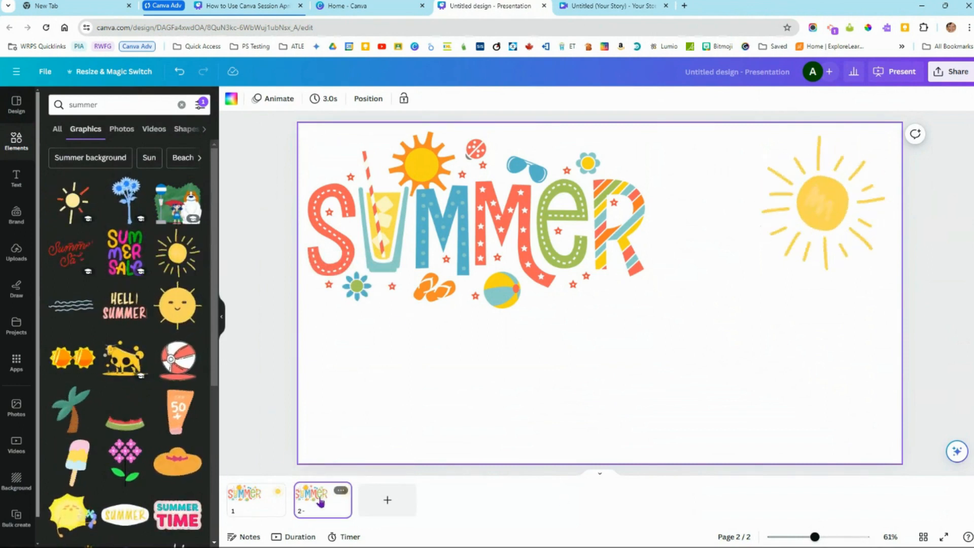
# Nudge the SUMMER lettering on page 2 slightly to the right, and delete that page
pyautogui.click(449, 235)
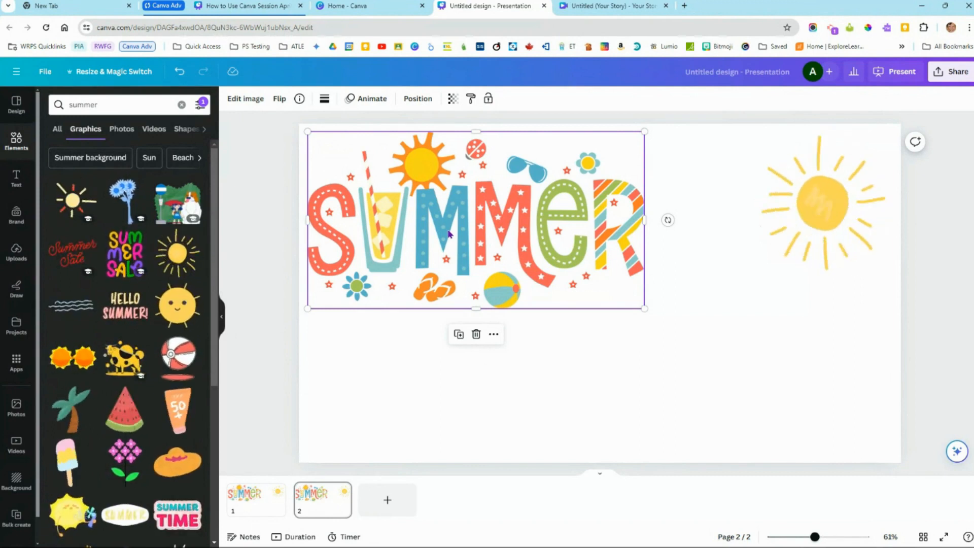
pyautogui.press('Right')
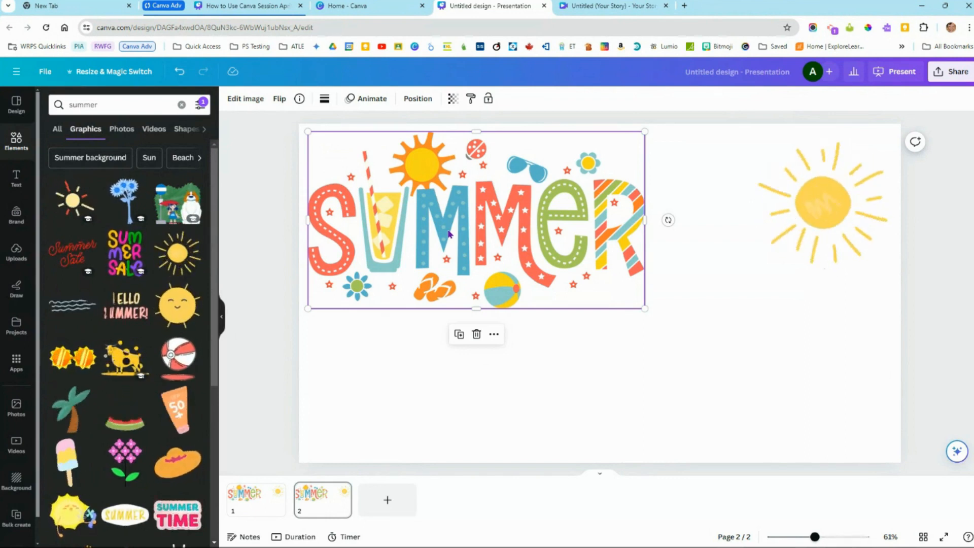
pyautogui.press('Escape')
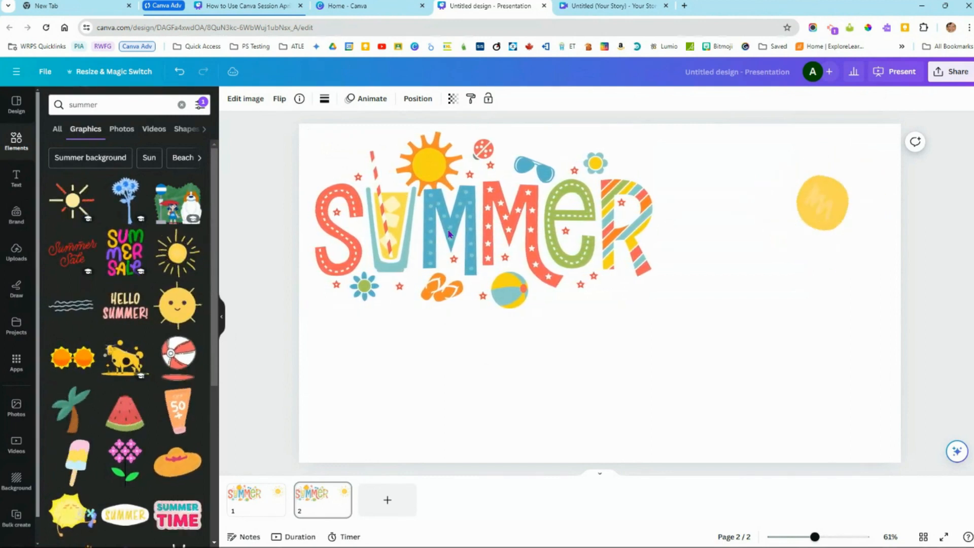
pyautogui.click(449, 233)
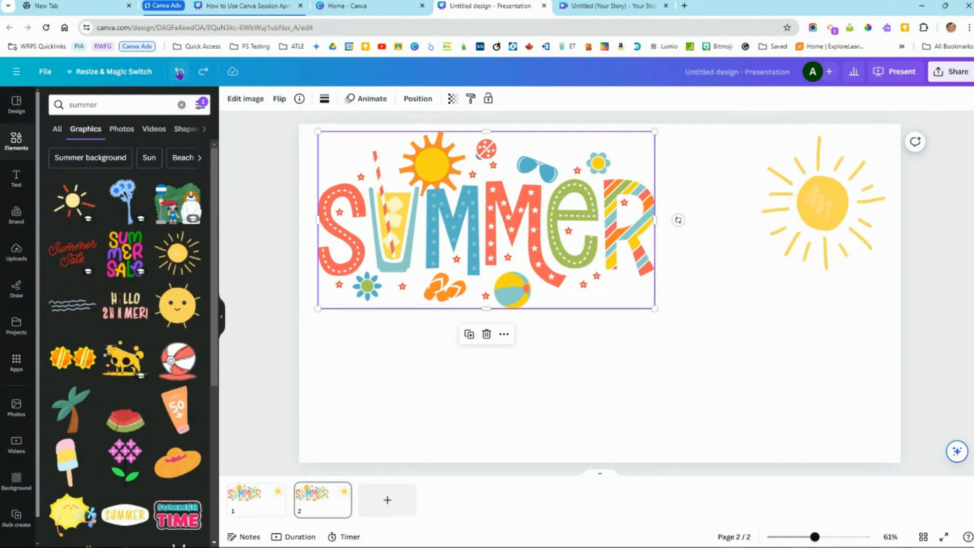
pyautogui.click(342, 492)
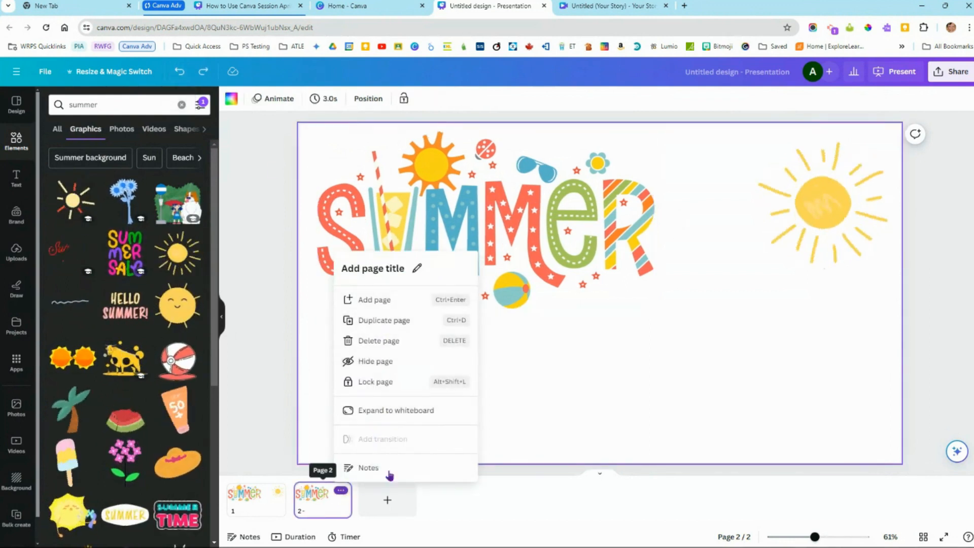
pyautogui.click(391, 342)
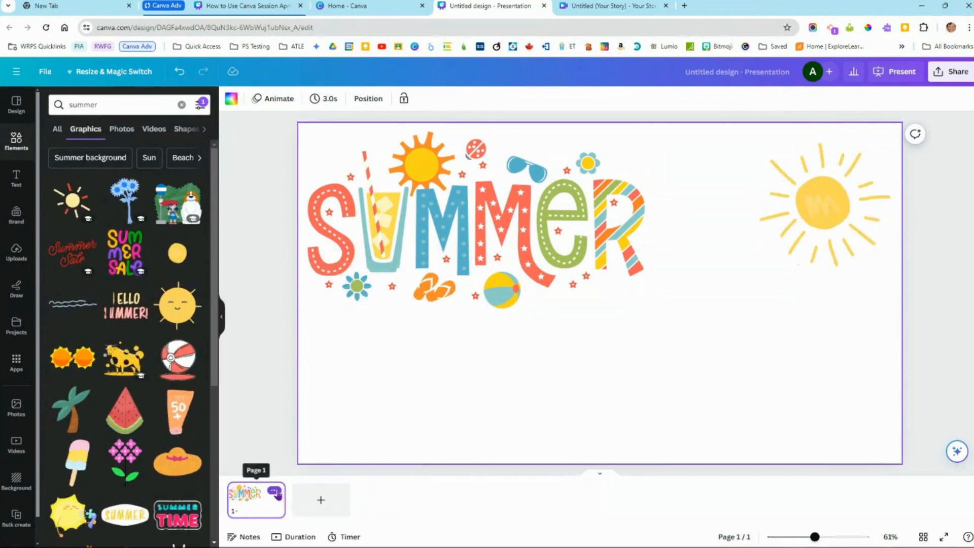
# Duplicate page 1 and shift the SUMMER lettering slightly down and to the right on the copy
pyautogui.click(276, 493)
pyautogui.click(333, 320)
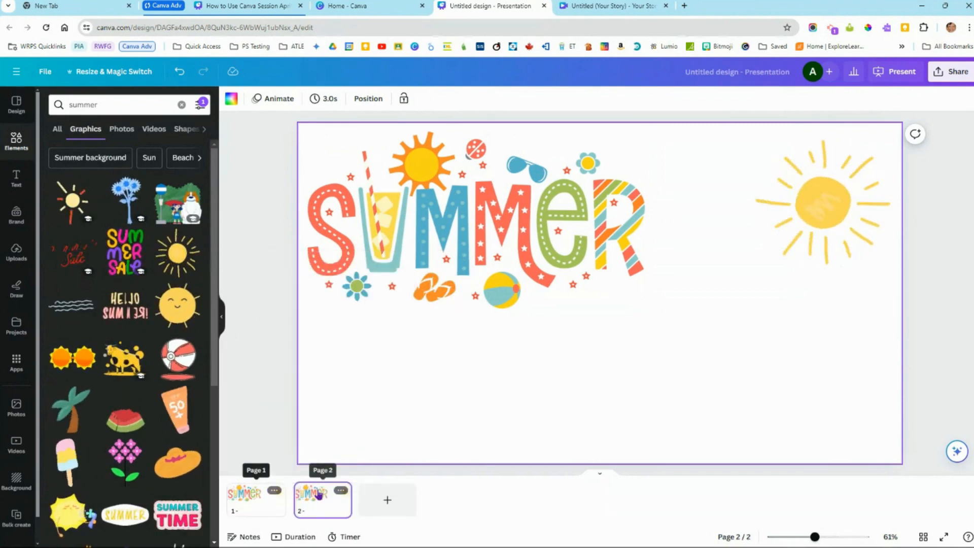
pyautogui.click(391, 273)
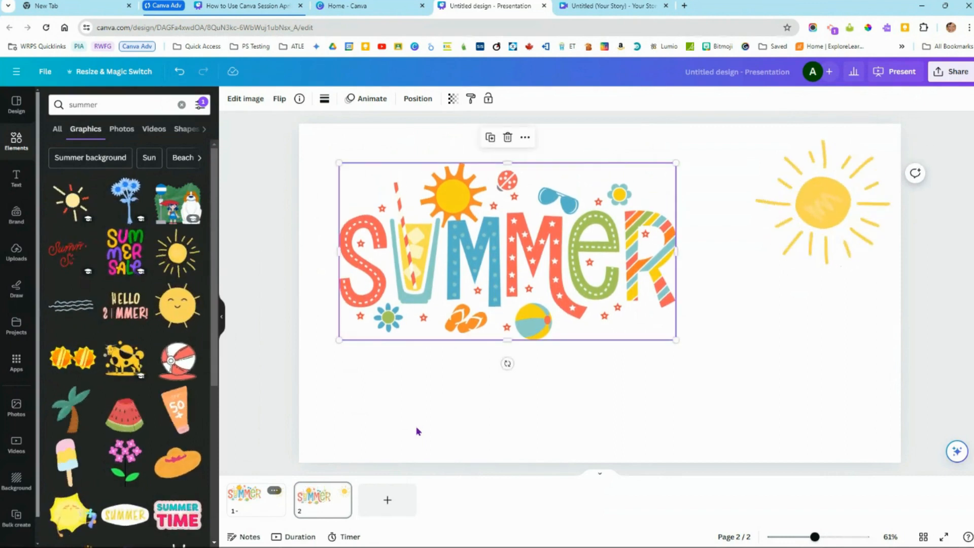
# Duplicate page 2 and the resulting page 3, shifting the SUMMER lettering further down and right on each new copy
pyautogui.click(341, 491)
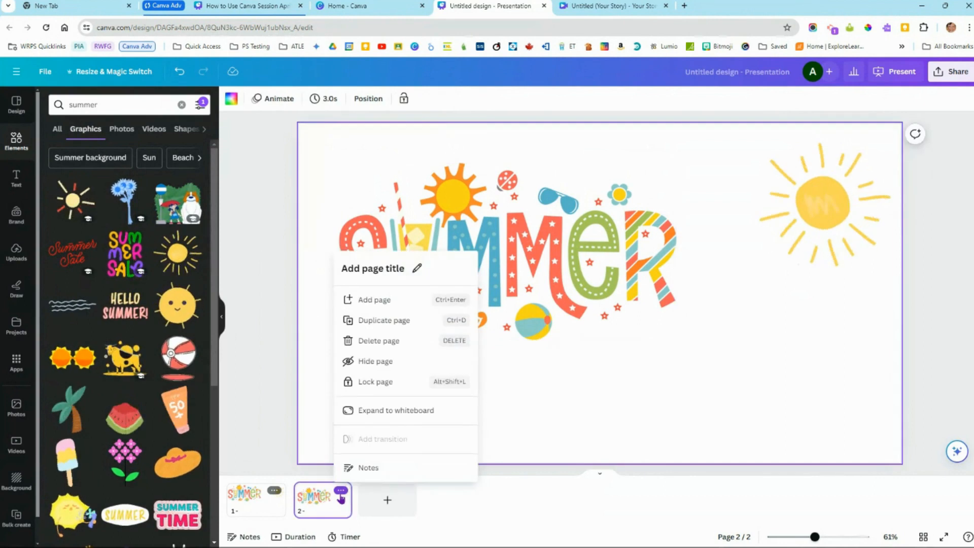
pyautogui.click(384, 320)
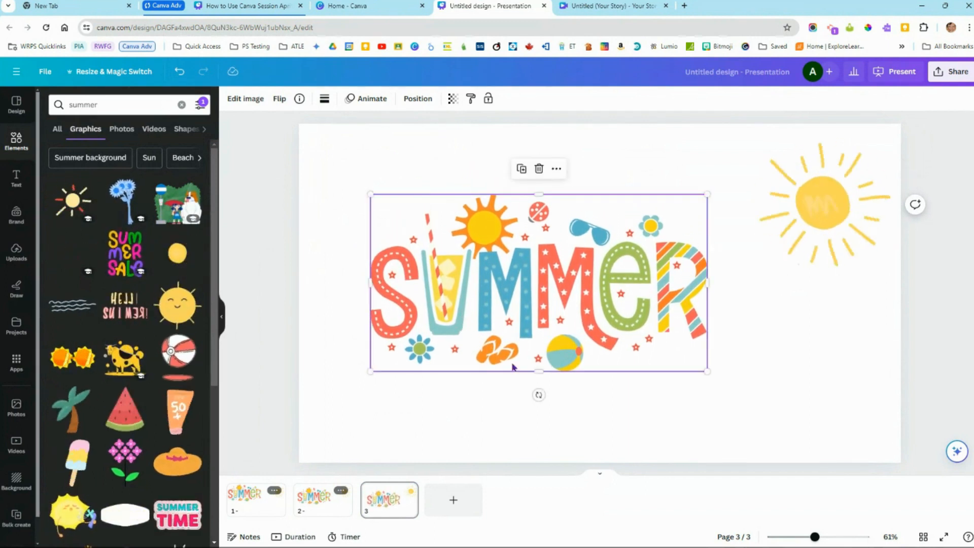
pyautogui.click(407, 490)
pyautogui.click(445, 330)
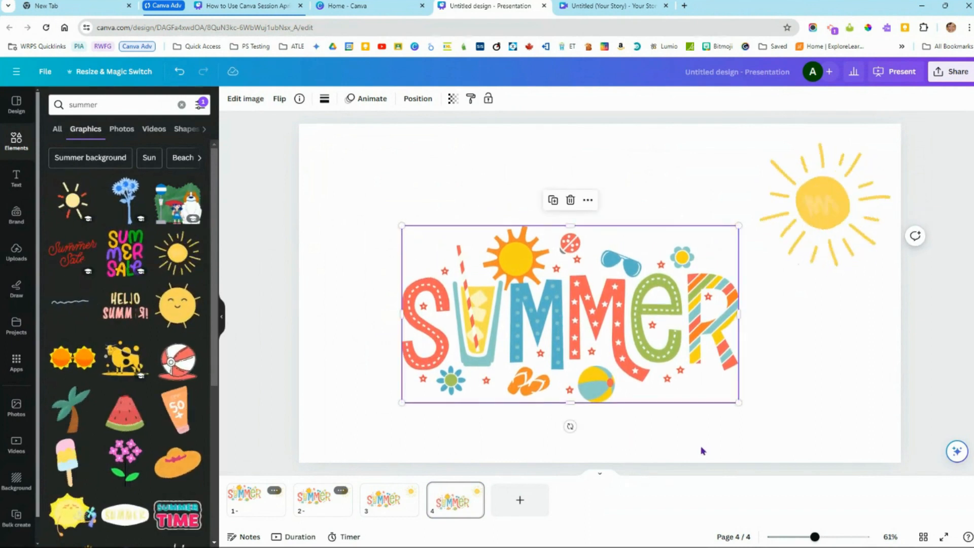
pyautogui.click(302, 304)
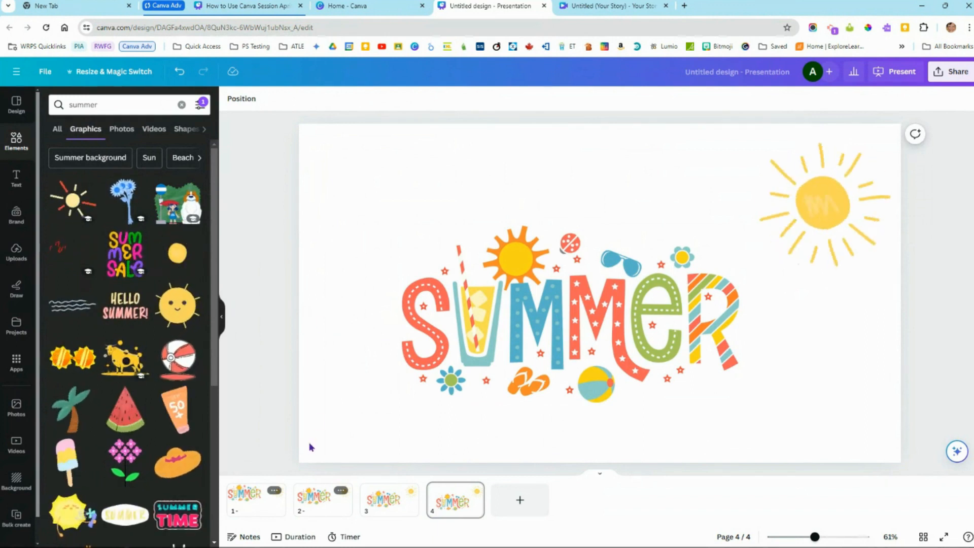
# Set page 1's timing to 0.1 s and apply it to all four pages
pyautogui.click(263, 504)
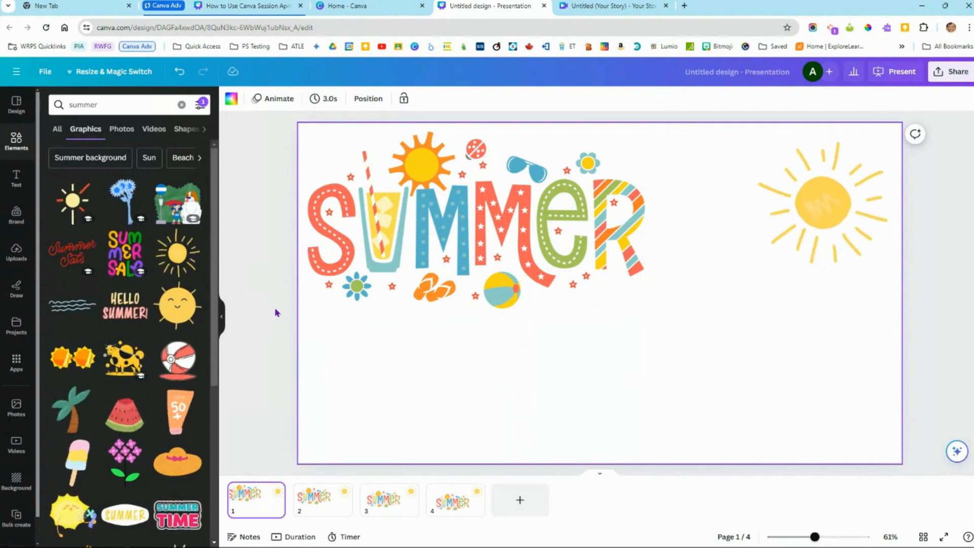
pyautogui.click(329, 101)
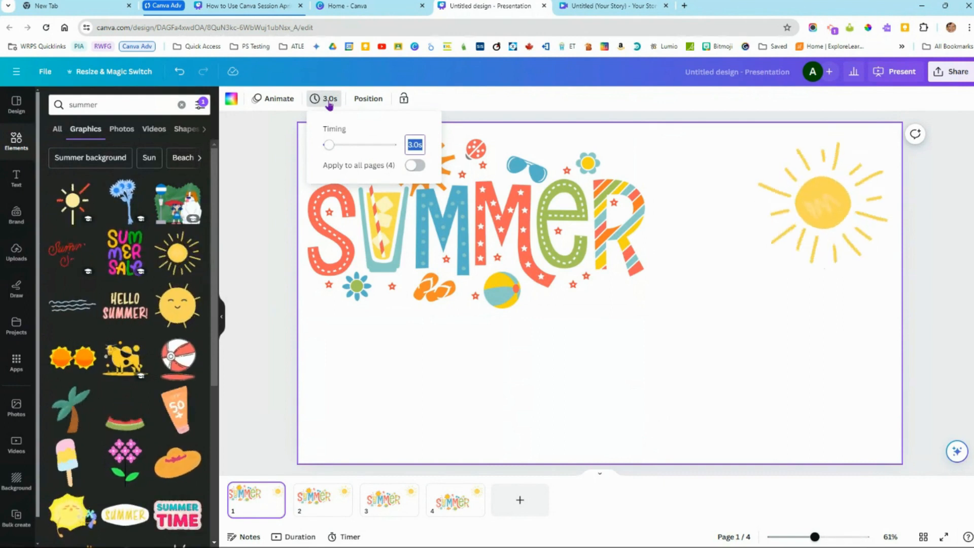
pyautogui.write('0')
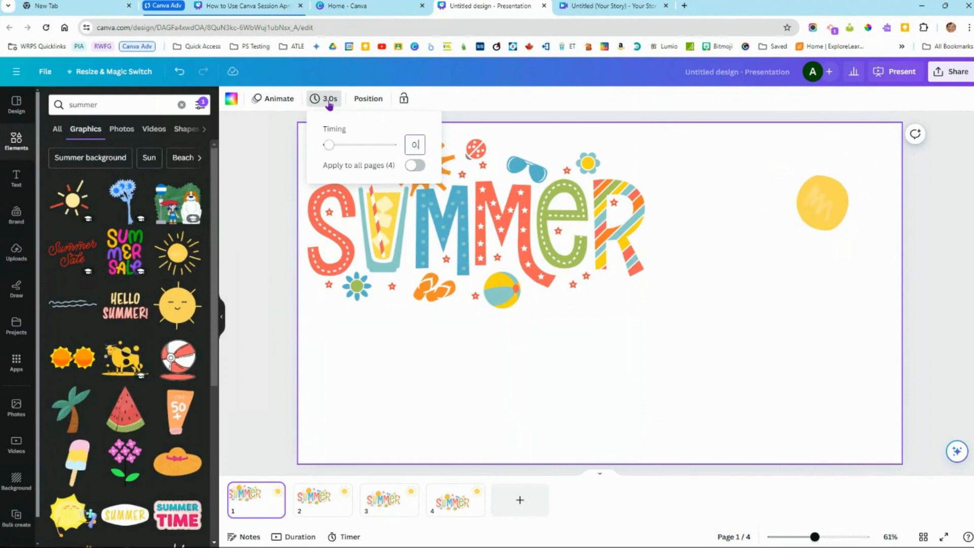
pyautogui.write('.03')
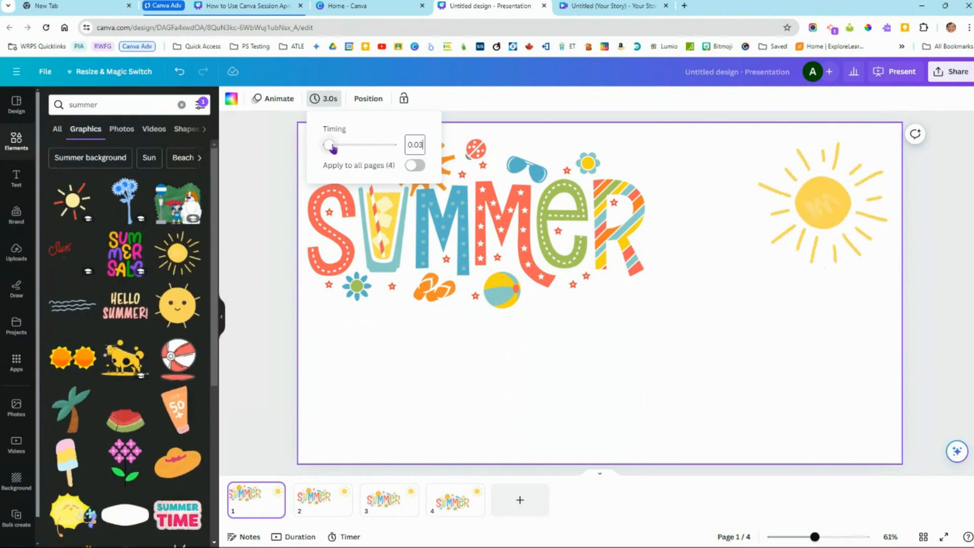
pyautogui.click(415, 166)
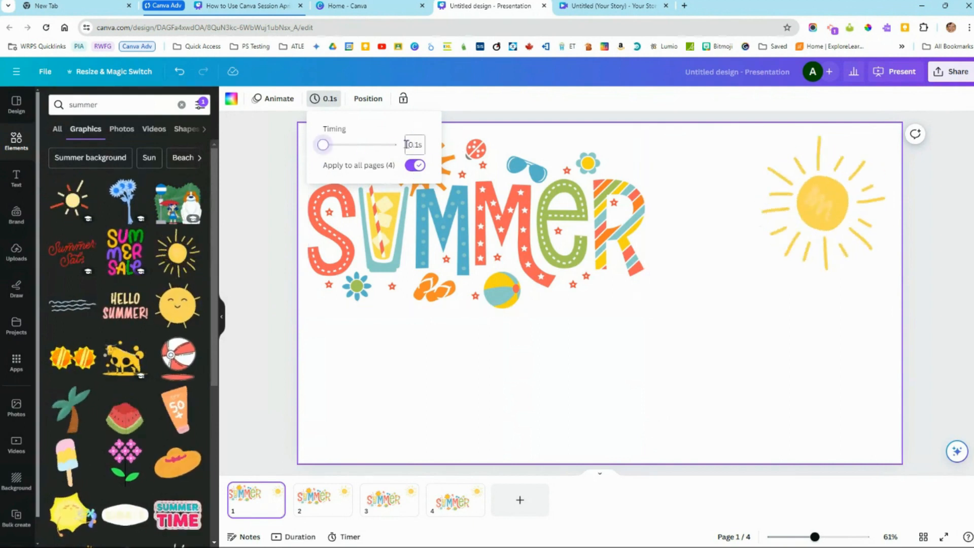
pyautogui.click(264, 330)
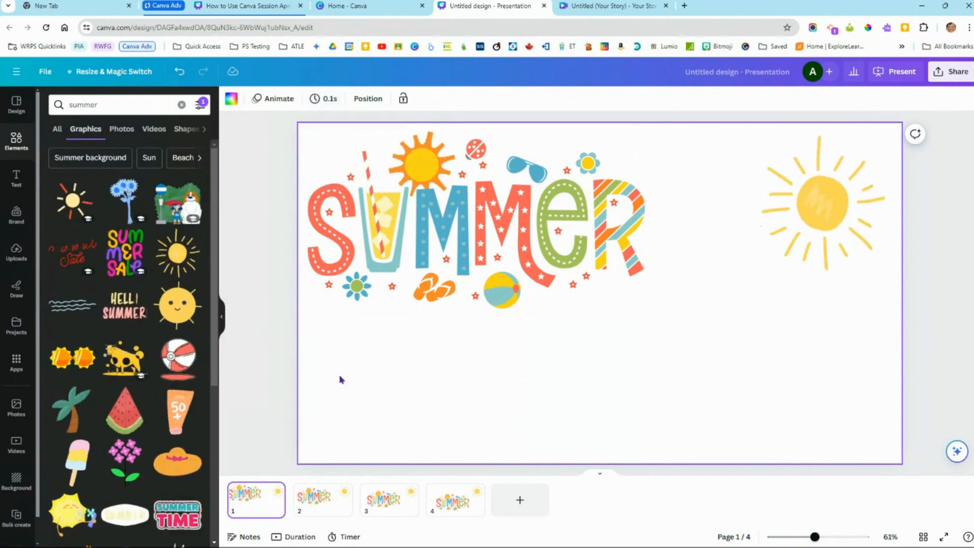
# Step through pages 2 to 4 to check the lettering's movement, and return to page 1
pyautogui.click(323, 499)
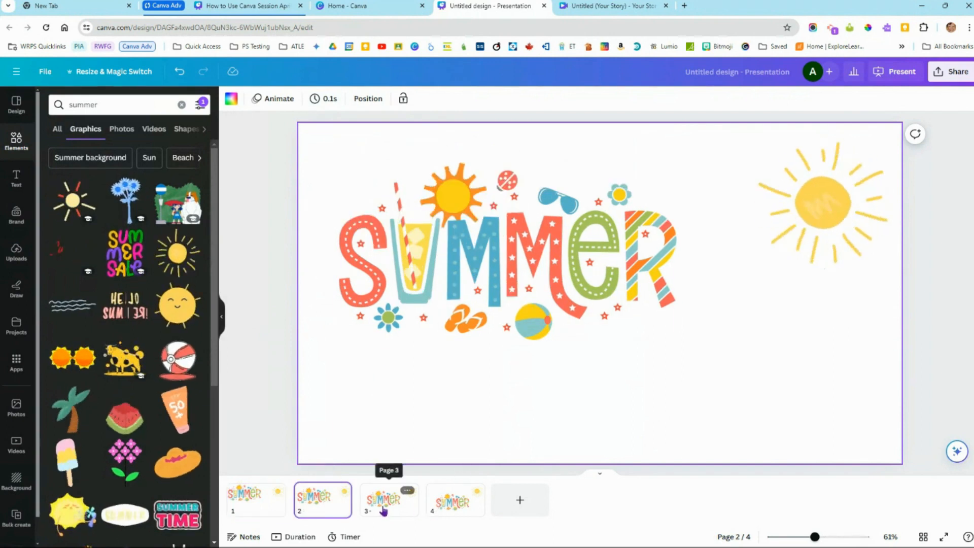
pyautogui.click(387, 500)
pyautogui.click(453, 502)
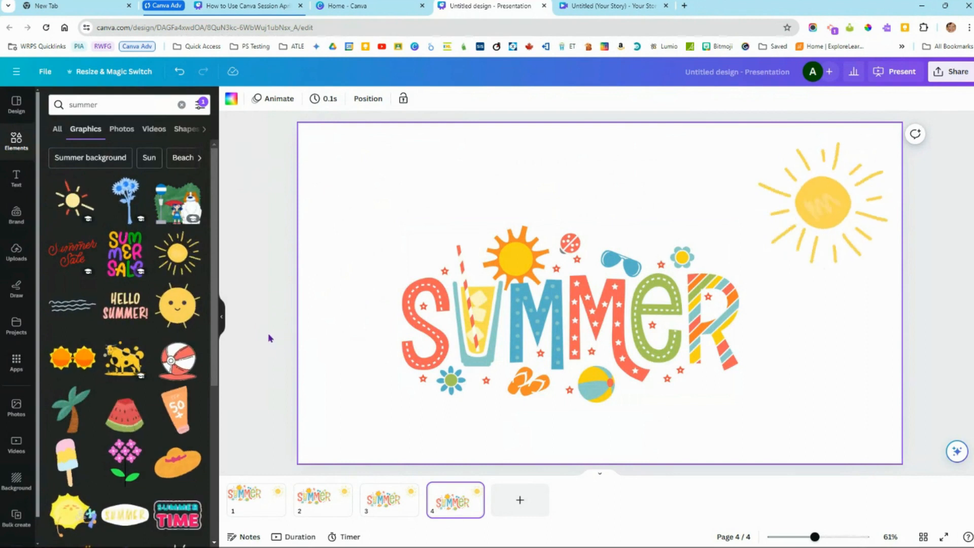
pyautogui.click(259, 502)
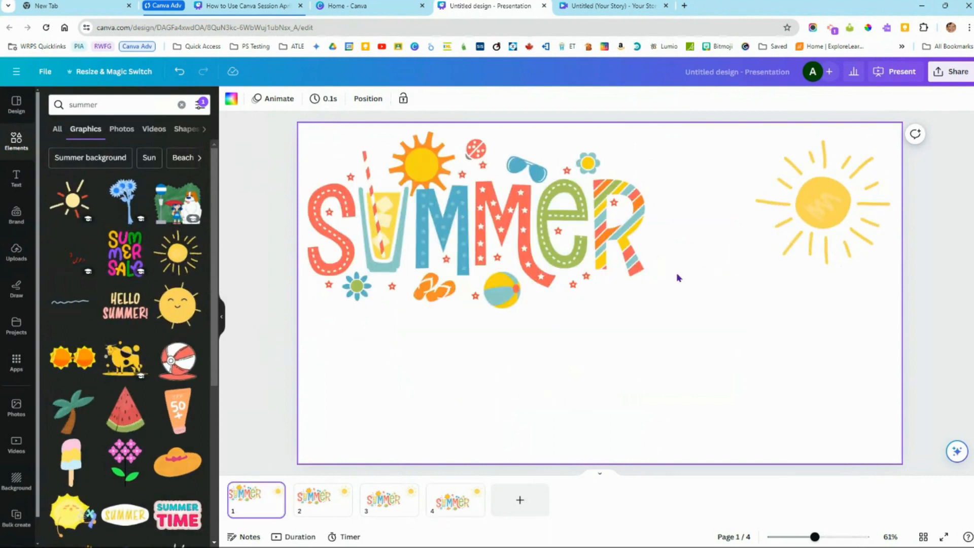
# Set up the design's download as a GIF at size 0.6 (1,152 × 648 px)
pyautogui.click(943, 71)
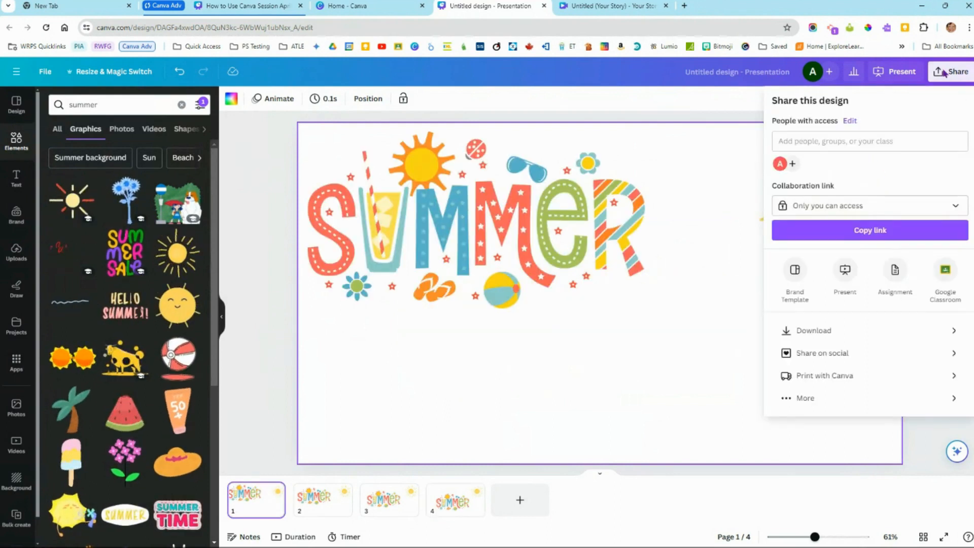
pyautogui.click(954, 332)
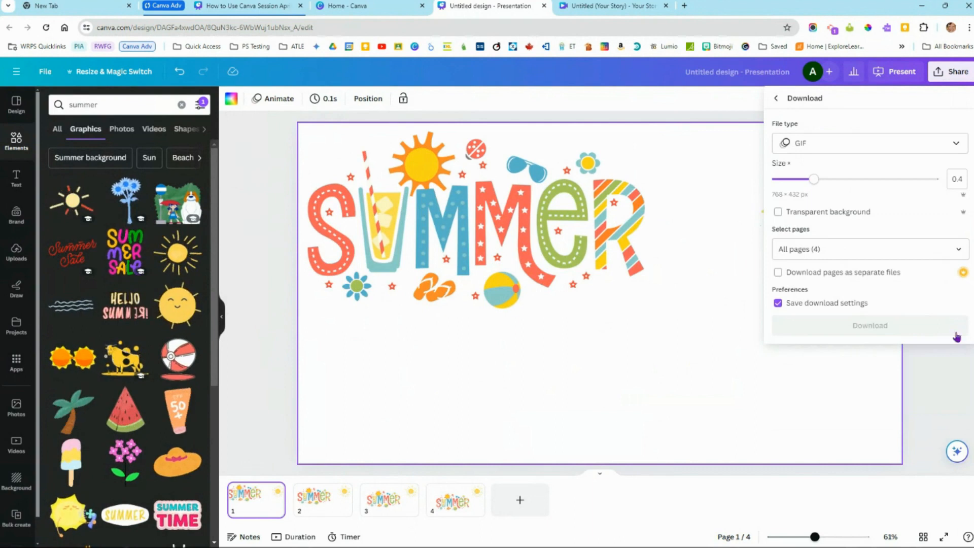
pyautogui.click(843, 149)
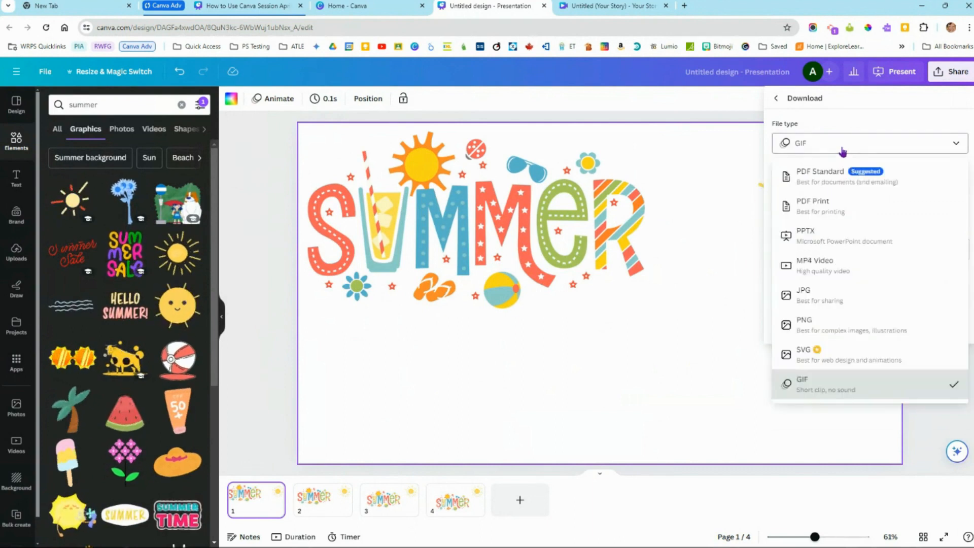
pyautogui.click(820, 386)
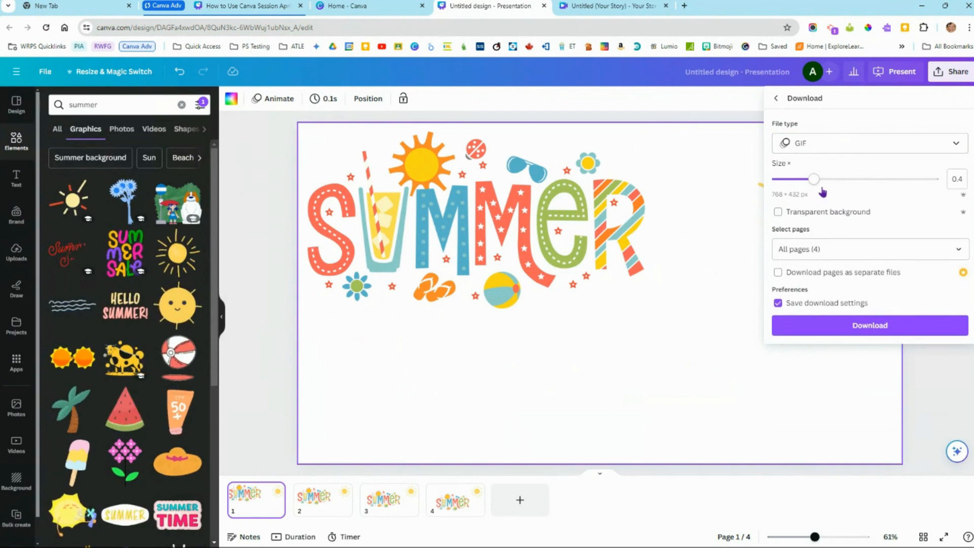
pyautogui.moveTo(815, 183); pyautogui.dragTo(872, 185)
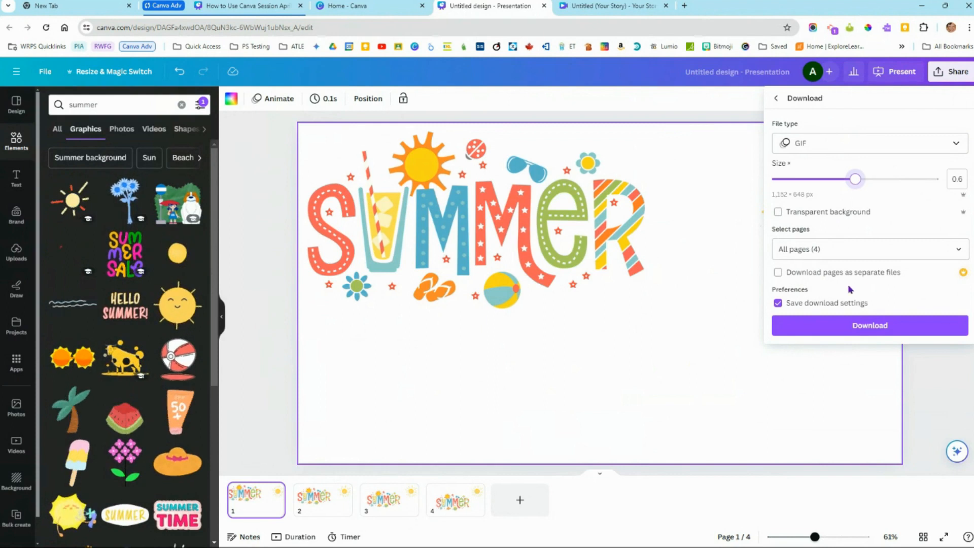
# Limit the GIF download to the current page, and reselect all four pages for it
pyautogui.click(961, 253)
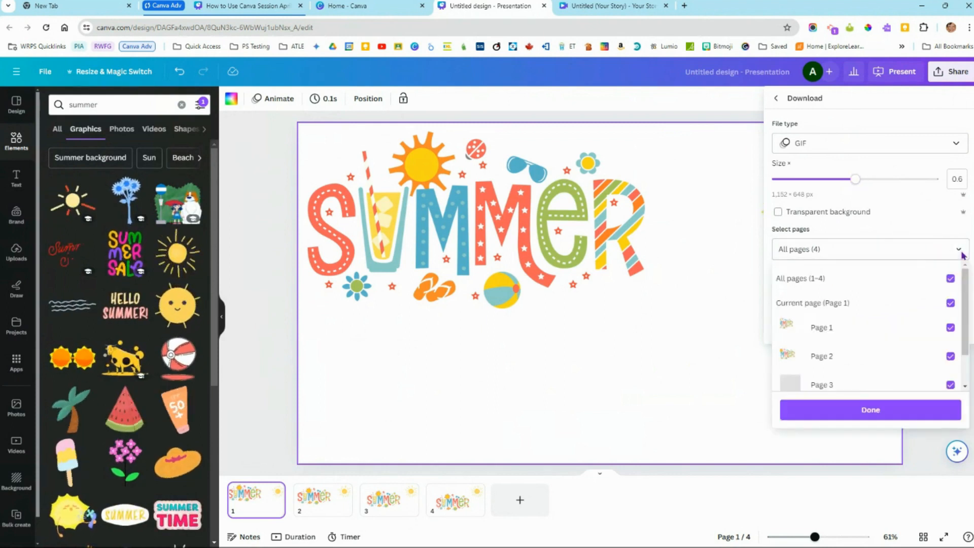
pyautogui.scroll(-1, 901, 327)
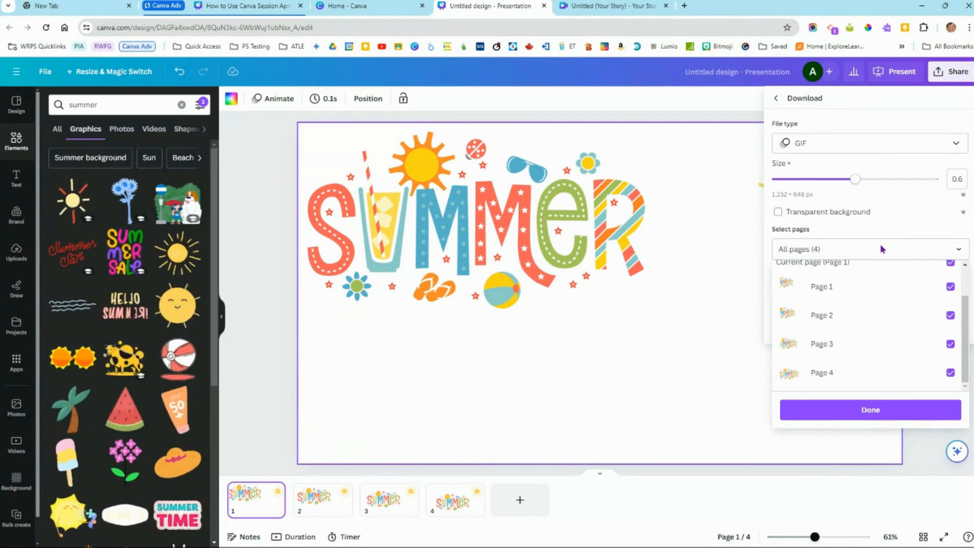
pyautogui.click(960, 251)
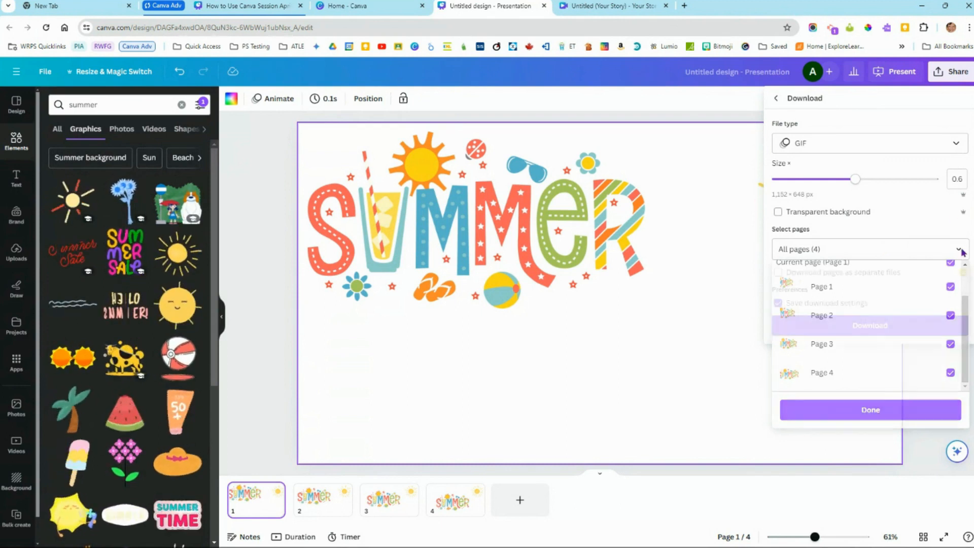
pyautogui.click(959, 250)
pyautogui.click(950, 278)
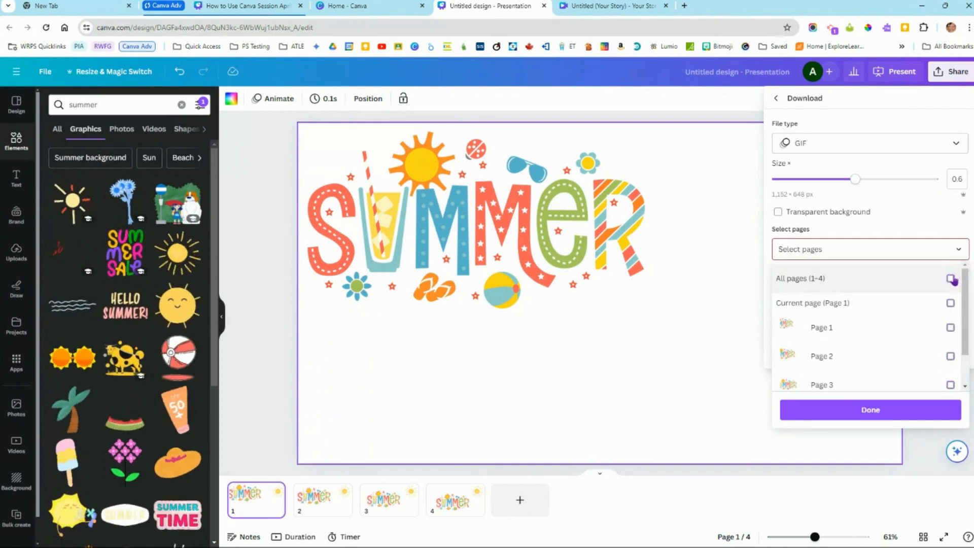
pyautogui.click(951, 304)
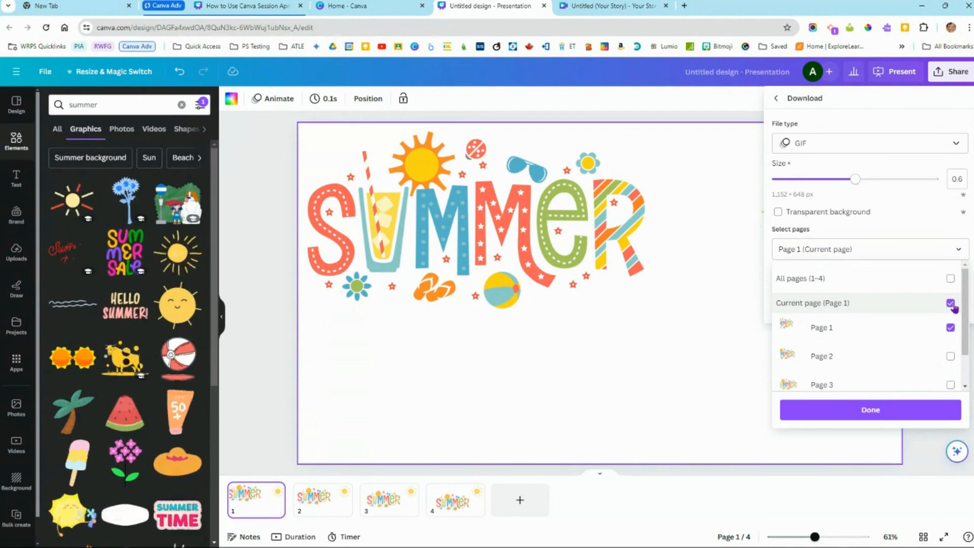
pyautogui.click(951, 279)
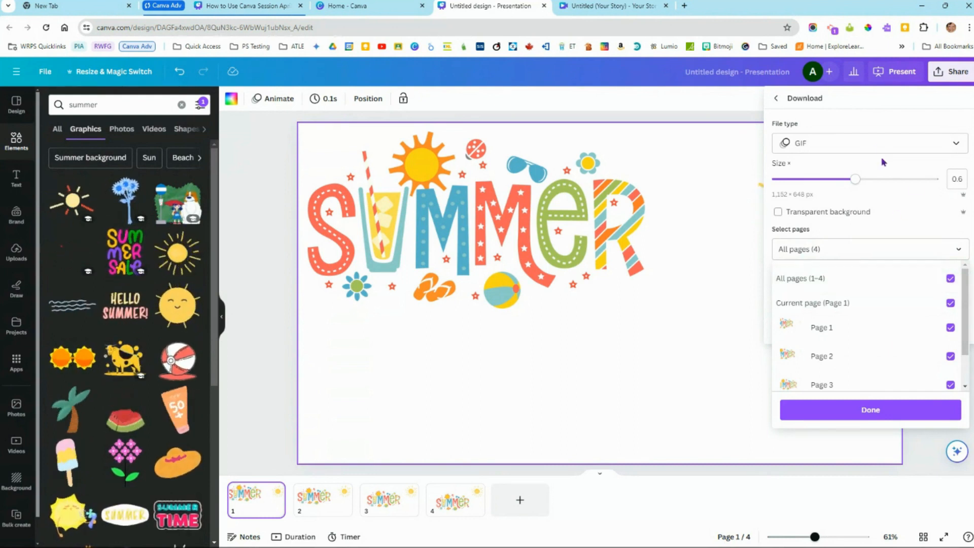
pyautogui.scroll(-1, 893, 343)
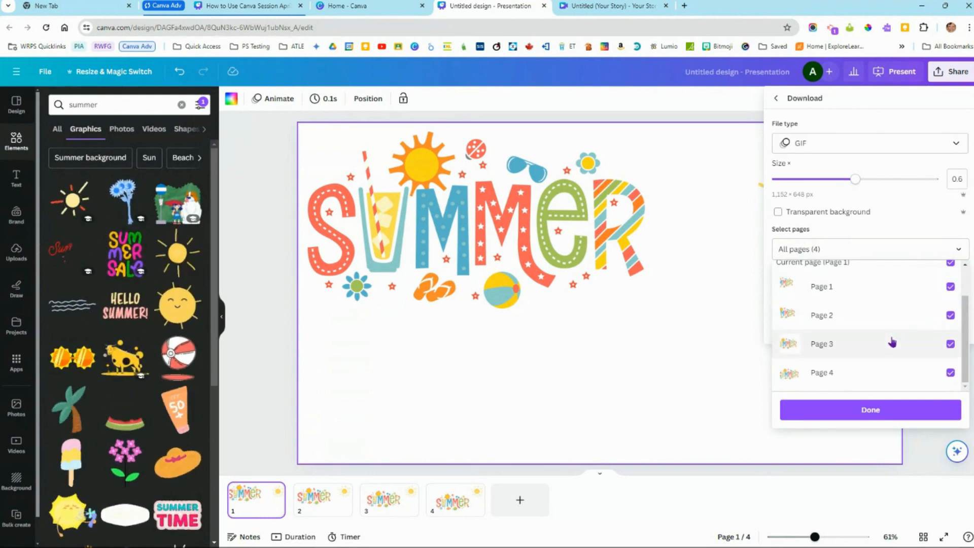
pyautogui.click(885, 410)
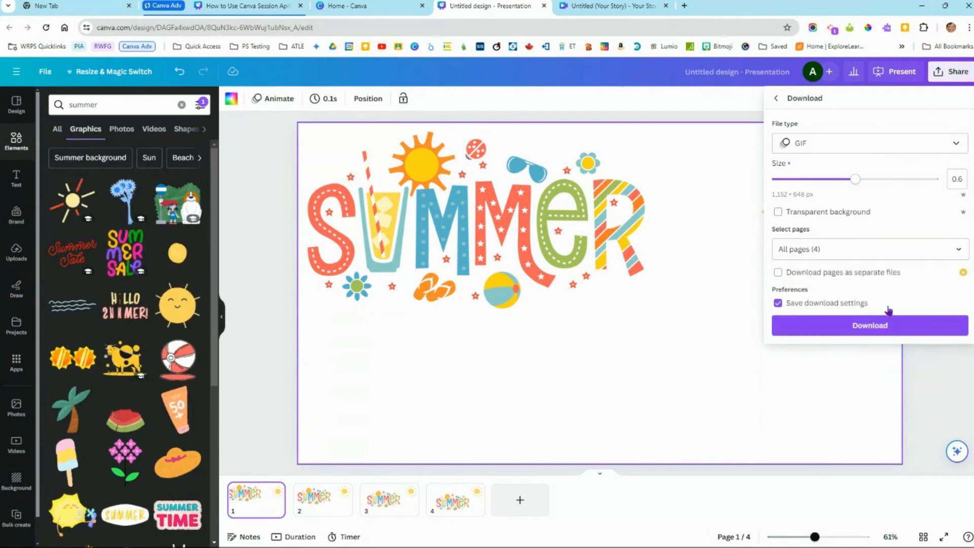
# Download the four-page GIF, open the downloaded file to watch the animation, and close the viewer
pyautogui.click(866, 329)
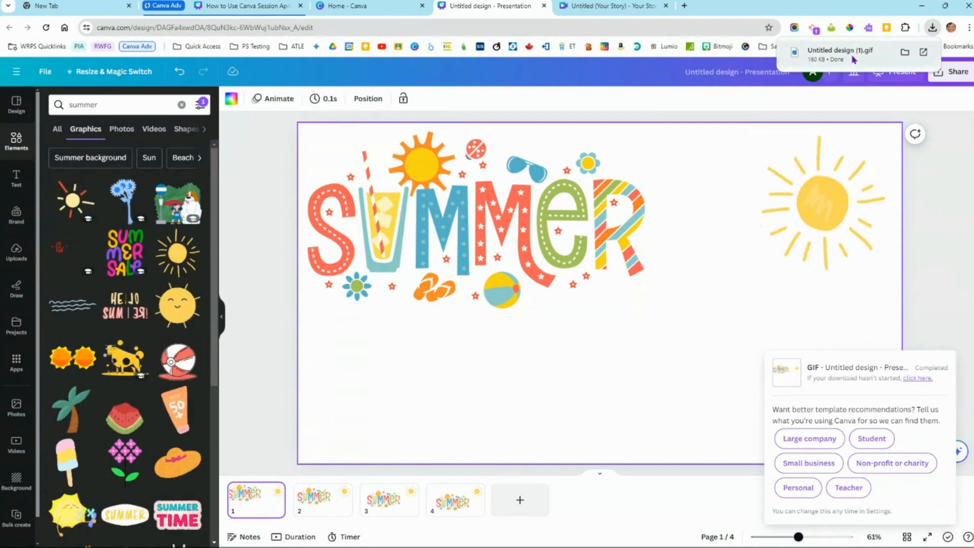
pyautogui.click(853, 60)
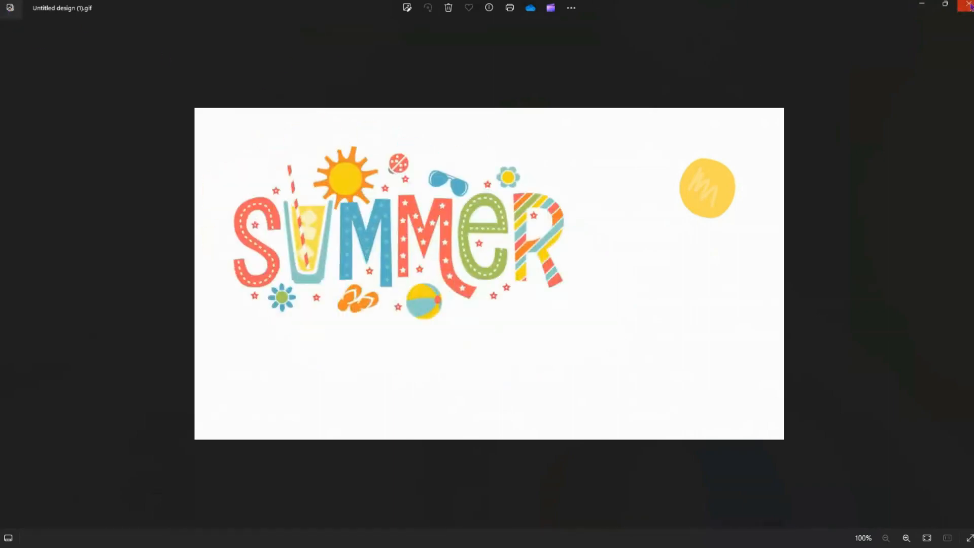
pyautogui.click(966, 4)
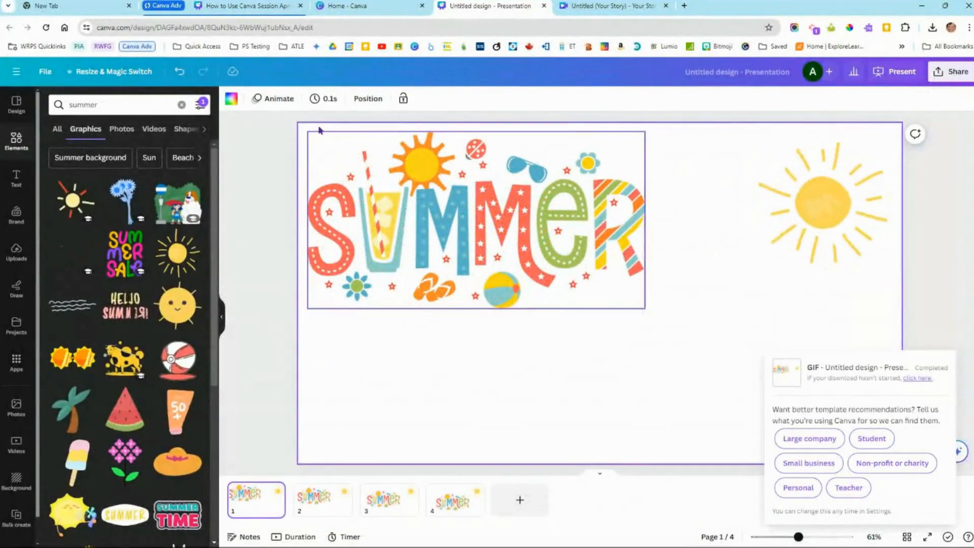
# Review page 1's timing and the GIF download settings, and return to the canvas
pyautogui.click(333, 100)
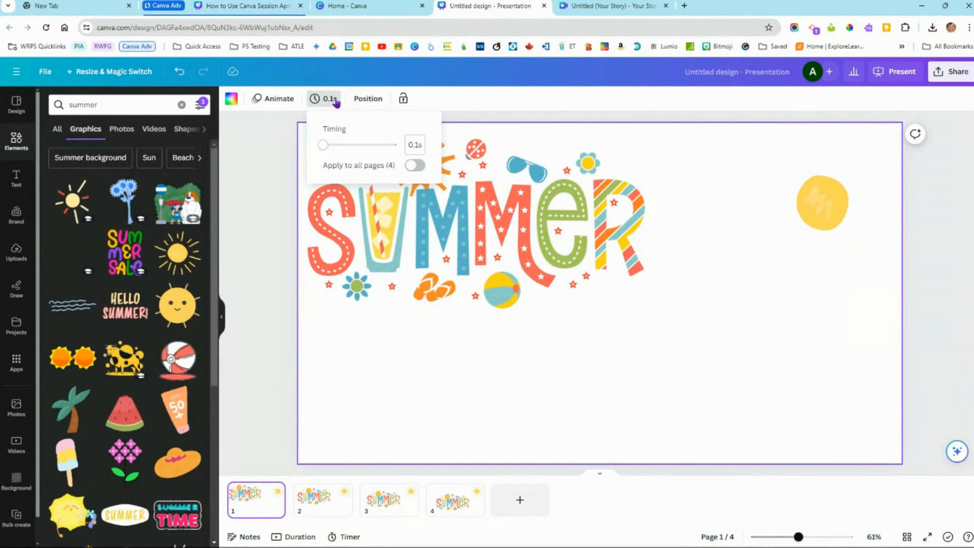
pyautogui.click(953, 73)
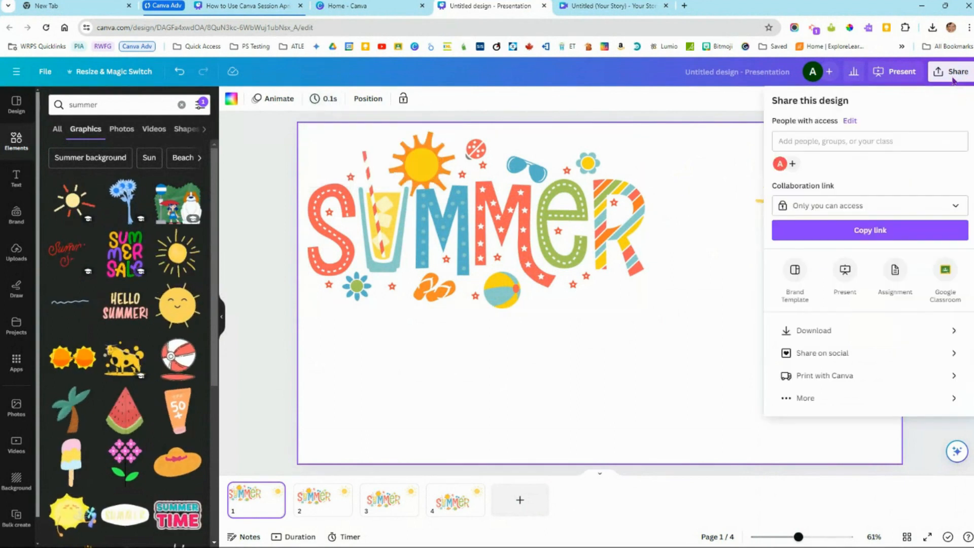
pyautogui.click(951, 331)
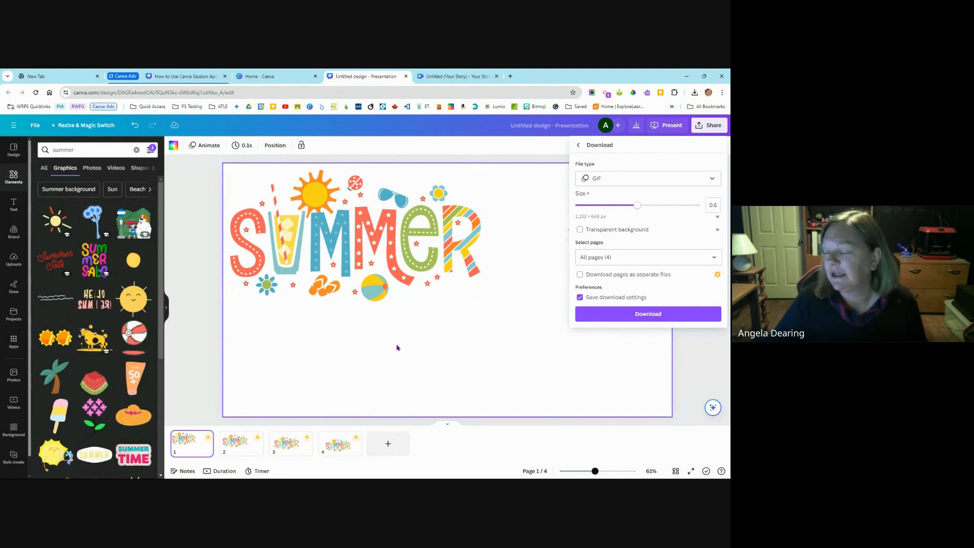
pyautogui.click(397, 347)
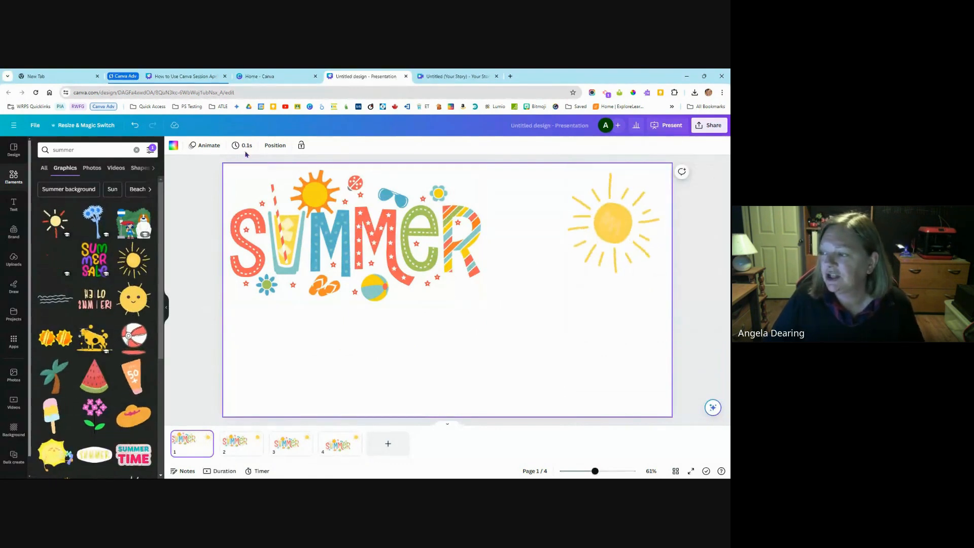
# Try the Sleek page animation on page 1, apply Pan instead, and look through the other animation styles
pyautogui.click(198, 147)
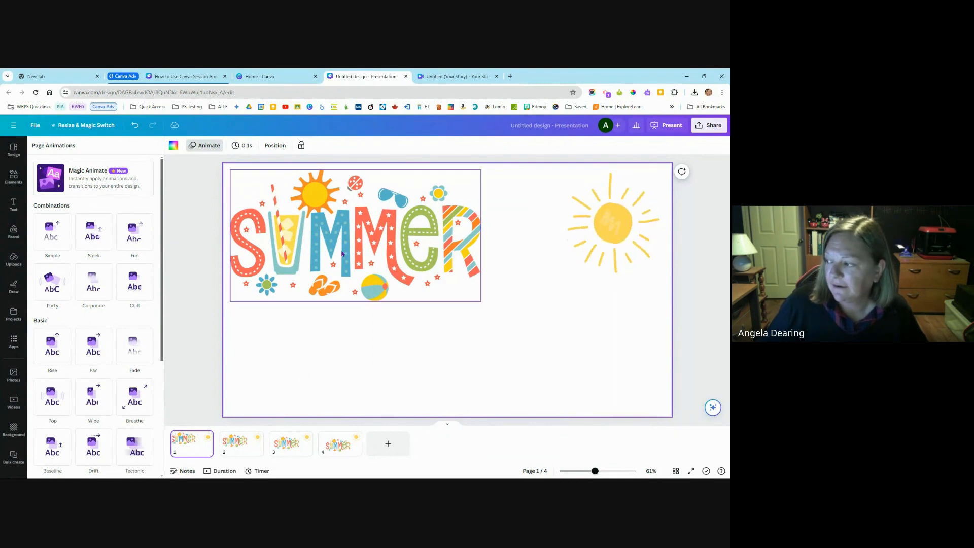
pyautogui.click(96, 233)
pyautogui.click(93, 343)
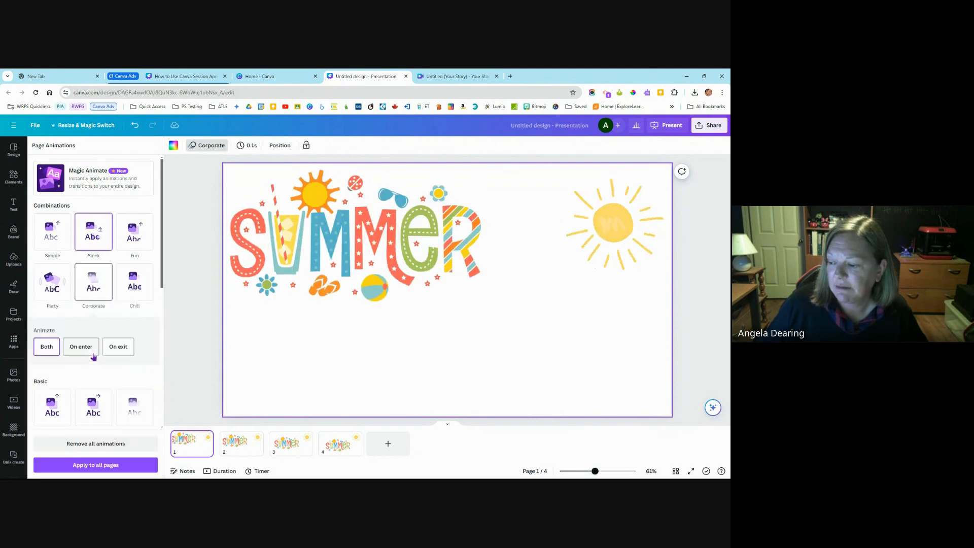
pyautogui.click(94, 406)
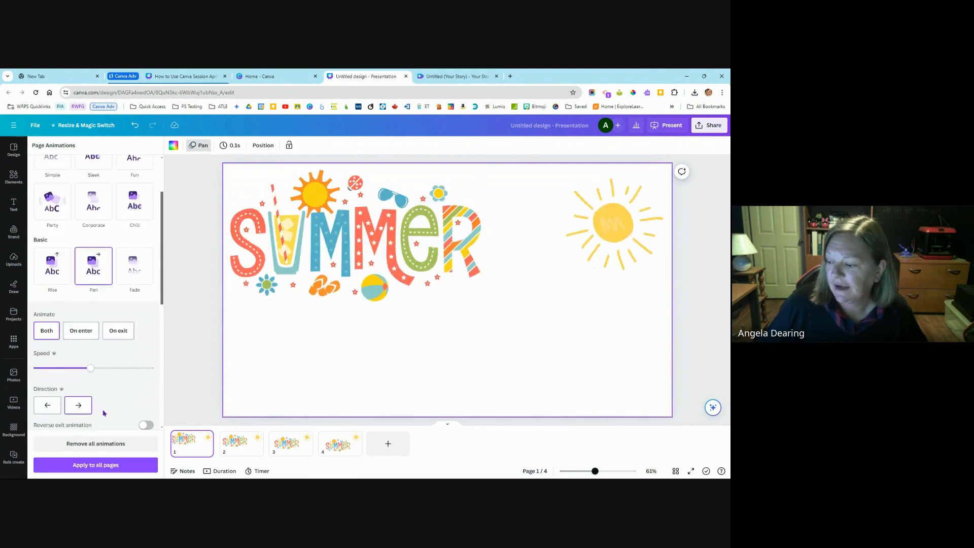
pyautogui.scroll(-4, 54, 284)
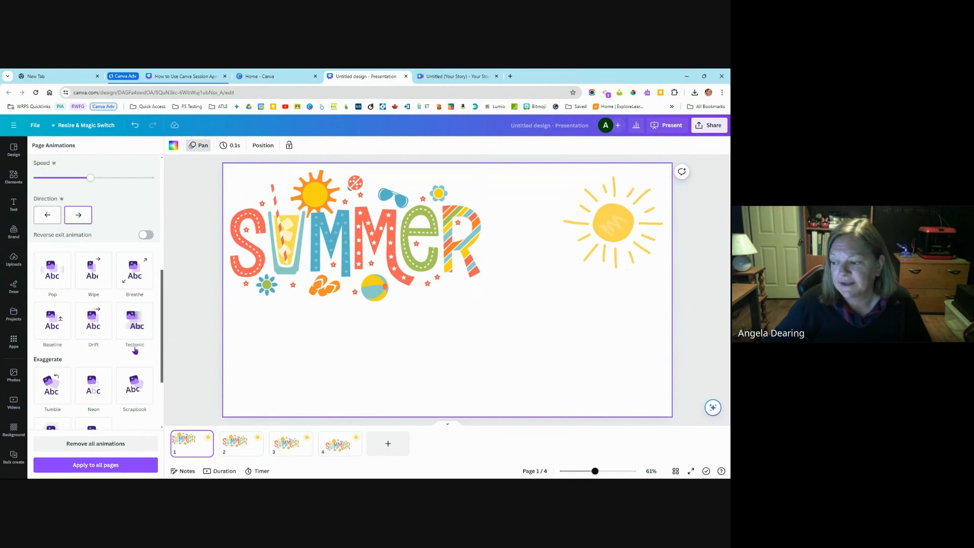
pyautogui.scroll(-2, 132, 354)
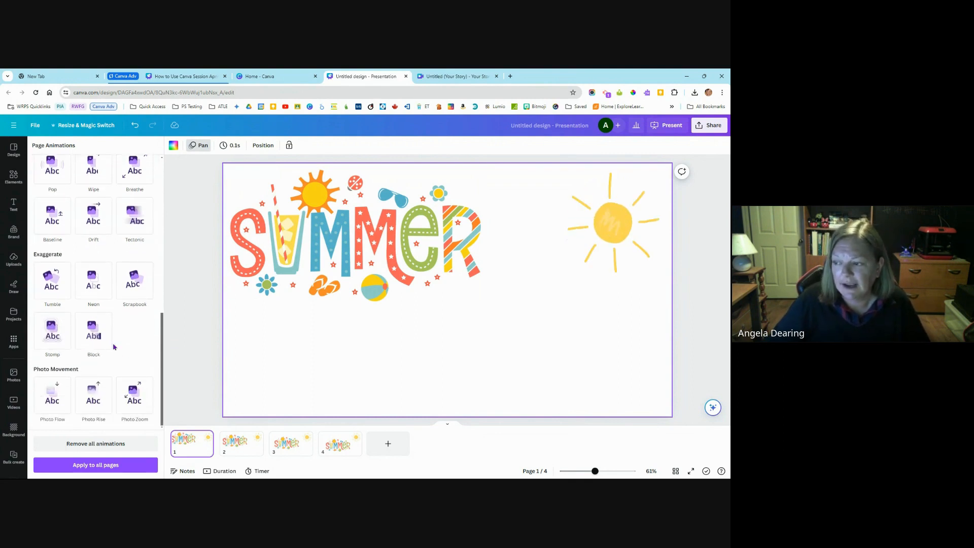
pyautogui.scroll(5, 112, 340)
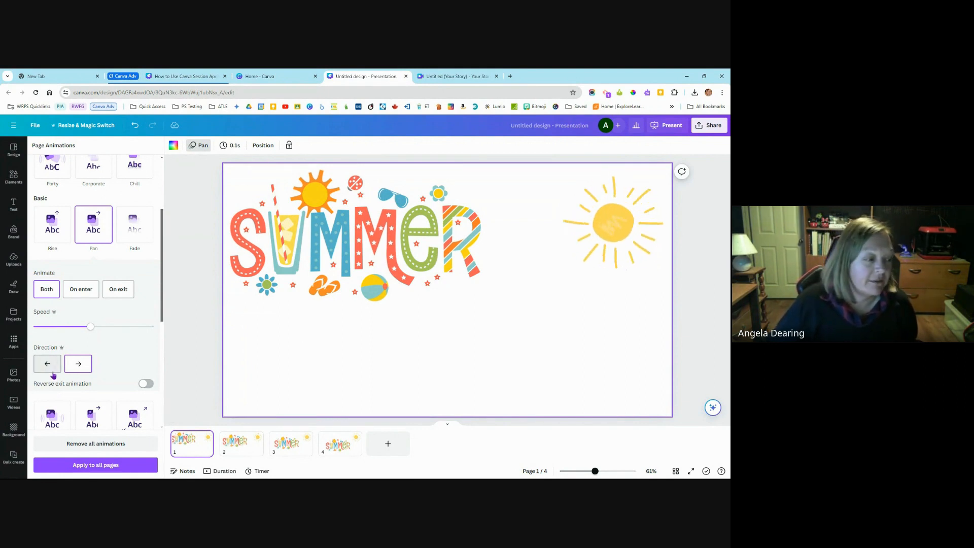
# Browse the apps collection through its Popular and AI-powered sections, and open Bulk create
pyautogui.click(14, 341)
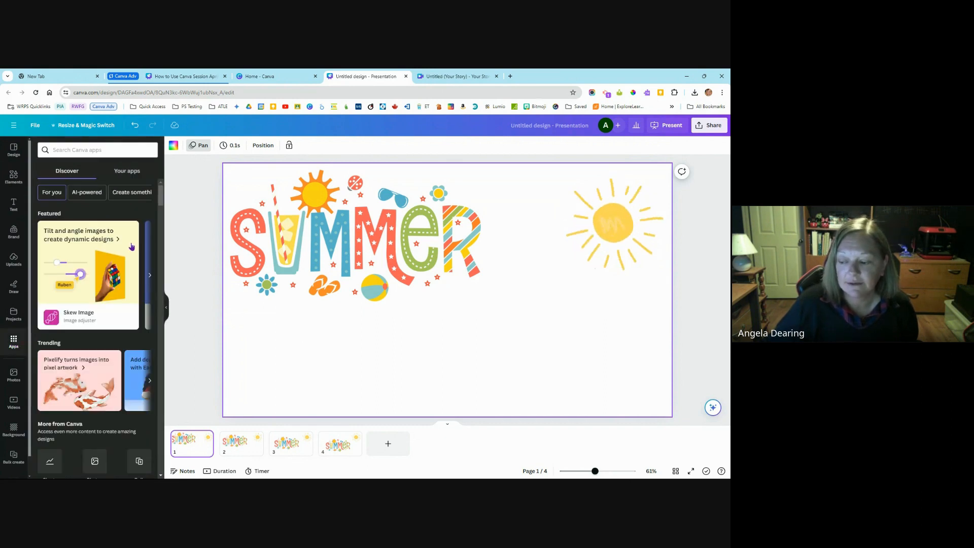
pyautogui.scroll(-2, 128, 248)
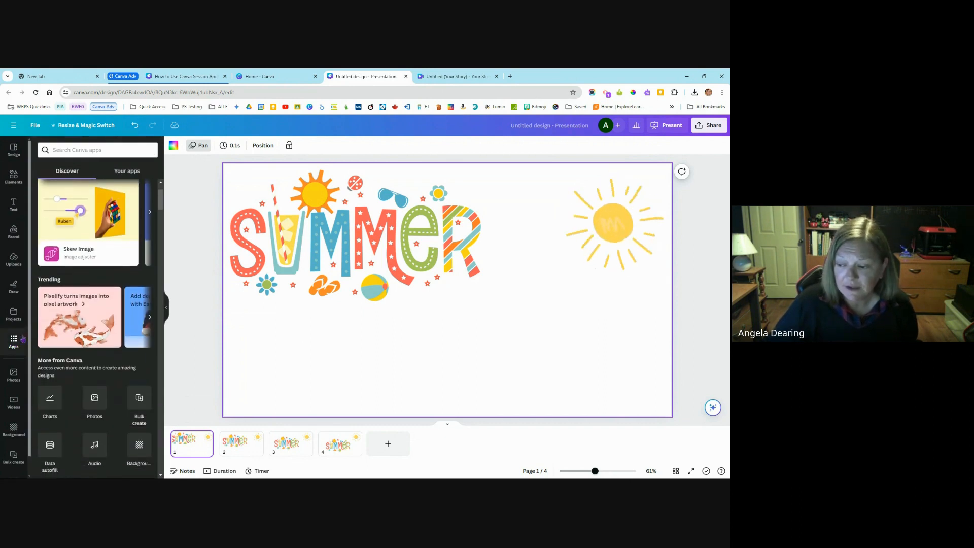
pyautogui.scroll(-3, 95, 299)
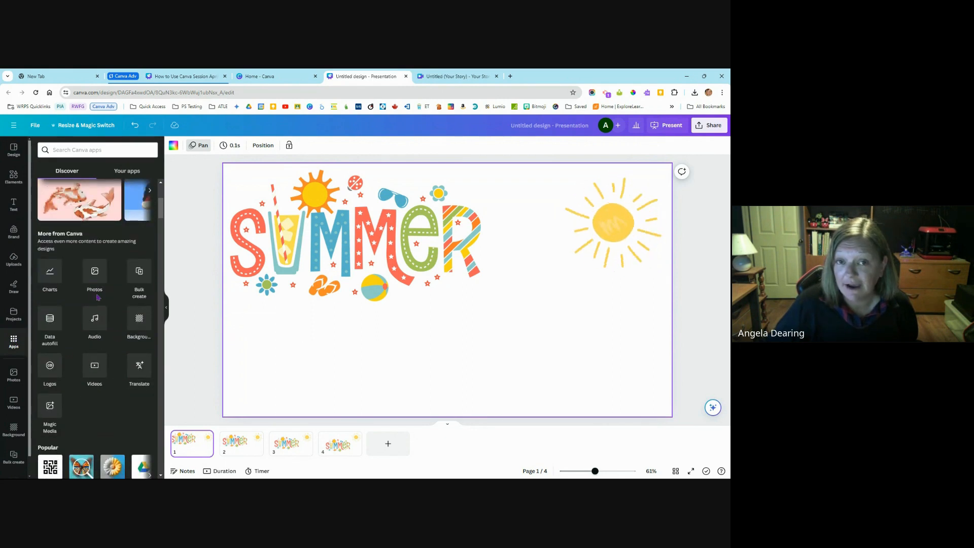
pyautogui.scroll(-2, 98, 298)
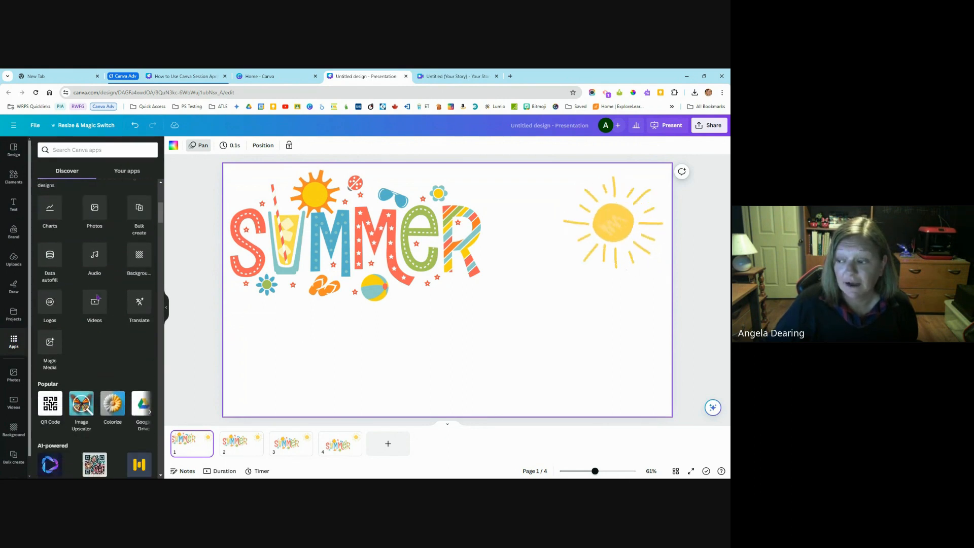
pyautogui.scroll(-3, 97, 298)
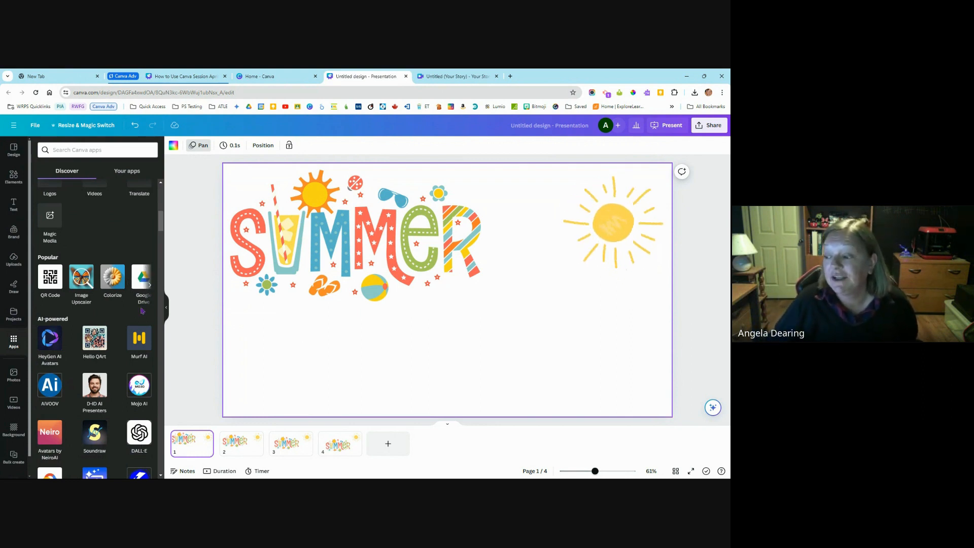
pyautogui.scroll(-2, 141, 440)
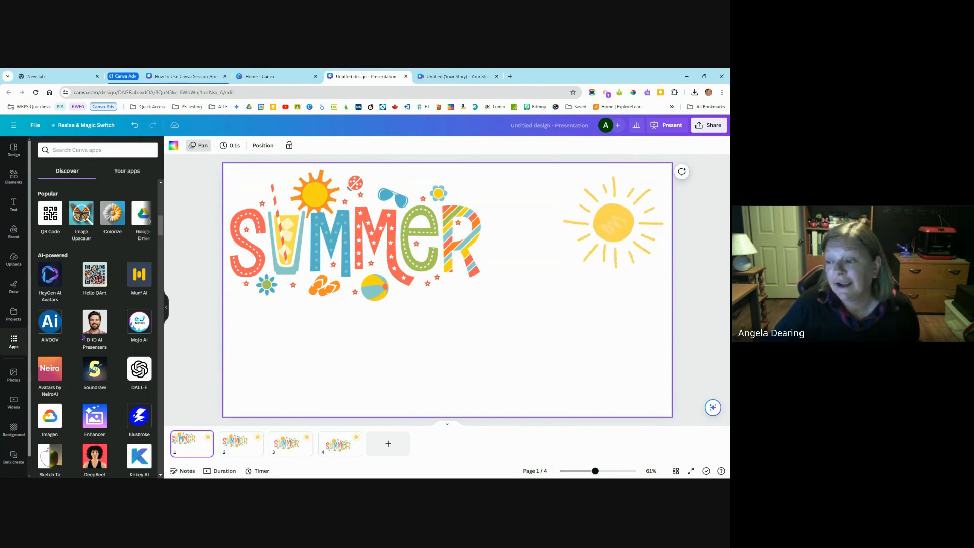
pyautogui.scroll(-1, 83, 337)
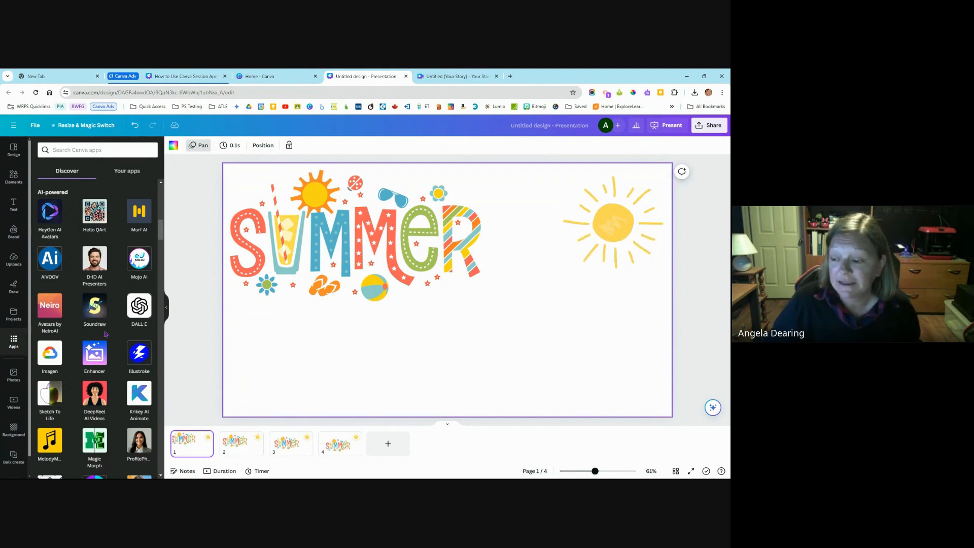
pyautogui.scroll(-1, 106, 334)
pyautogui.scroll(2, 106, 334)
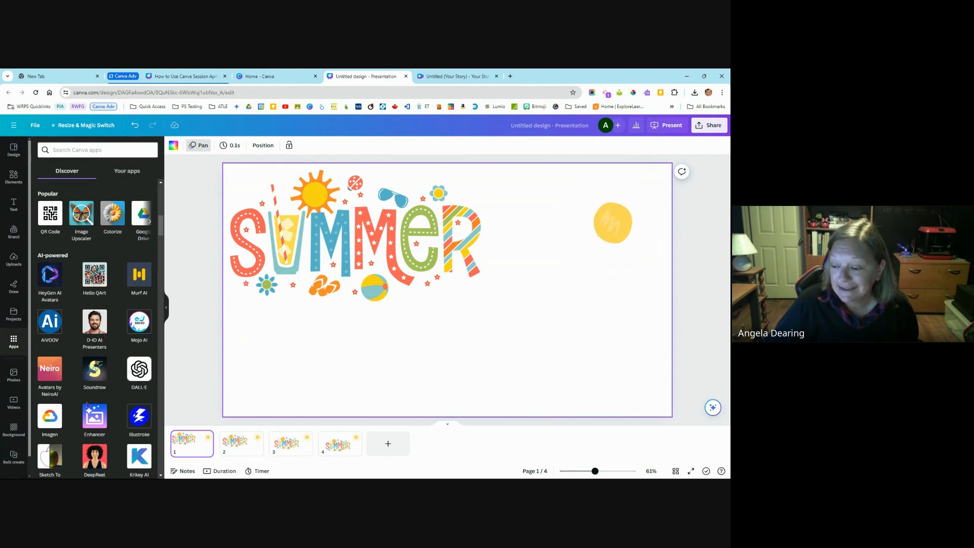
pyautogui.click(15, 464)
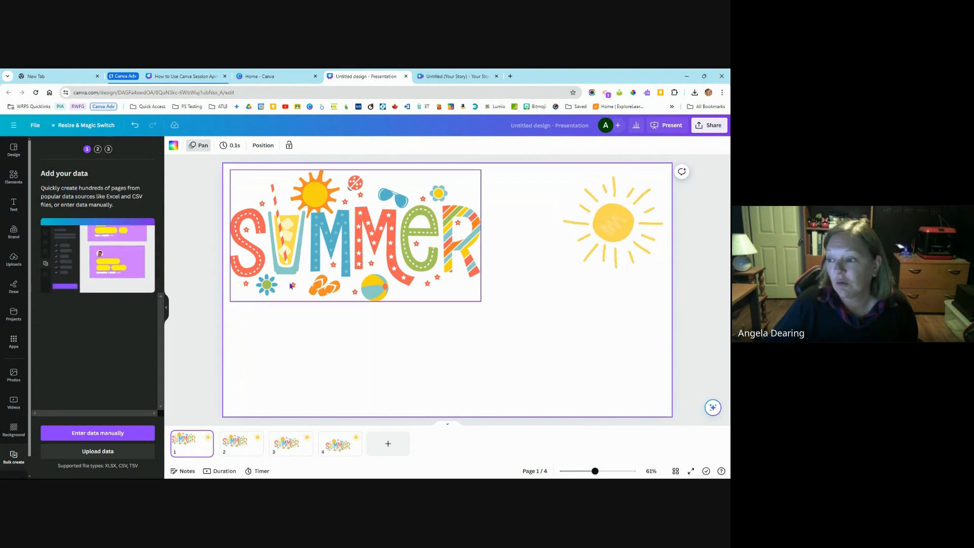
# Search the design templates for "award" and browse through the resulting presentation templates
pyautogui.click(14, 150)
pyautogui.click(80, 152)
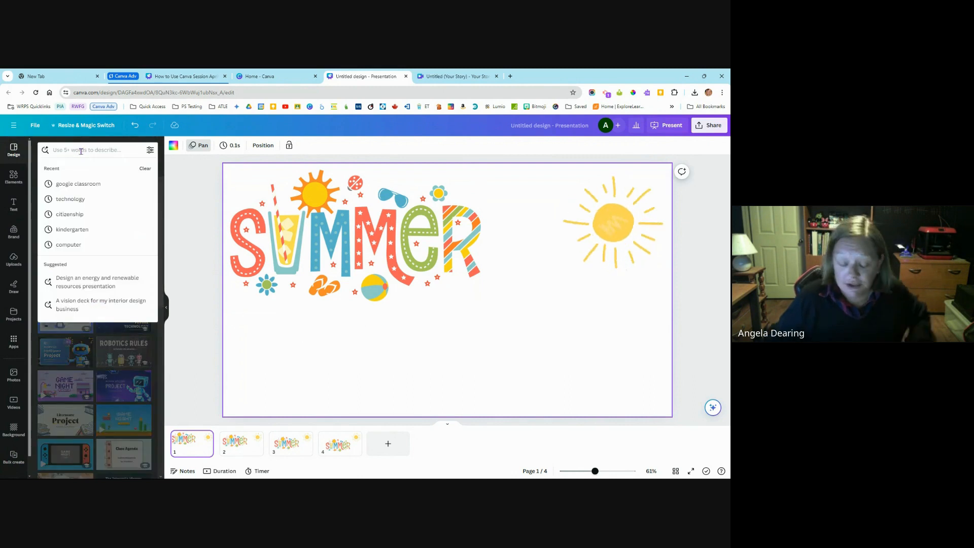
pyautogui.write('awad')
pyautogui.press('Return')
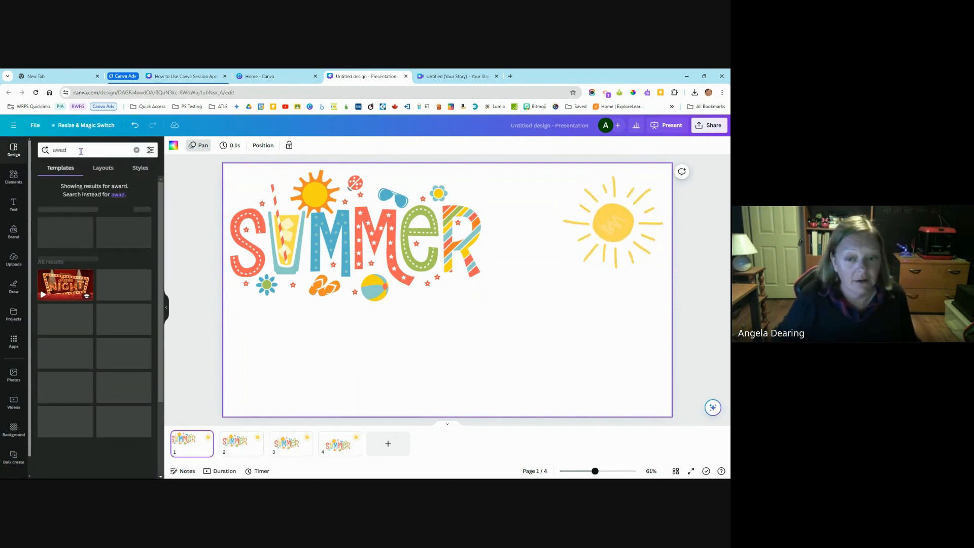
pyautogui.click(91, 151)
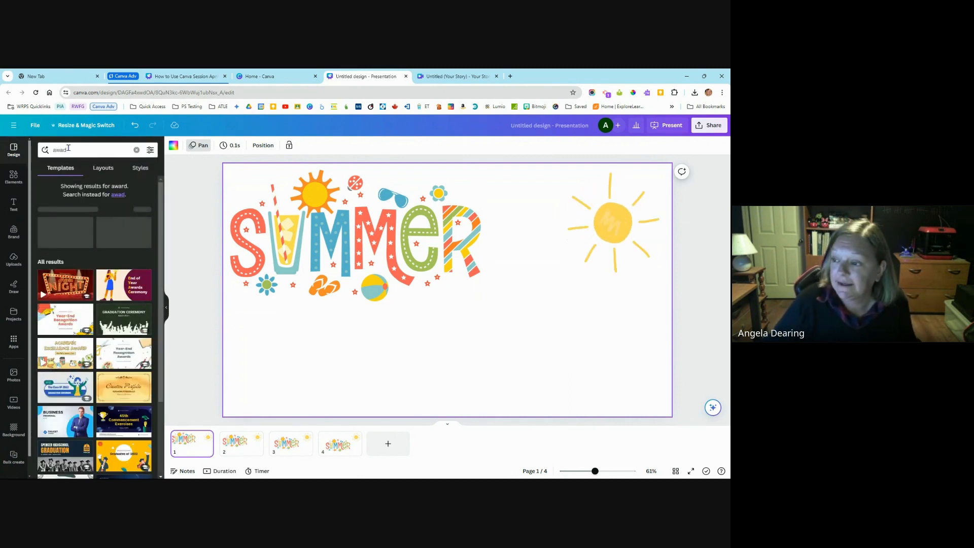
pyautogui.press('Left')
pyautogui.write('r')
pyautogui.press('Return')
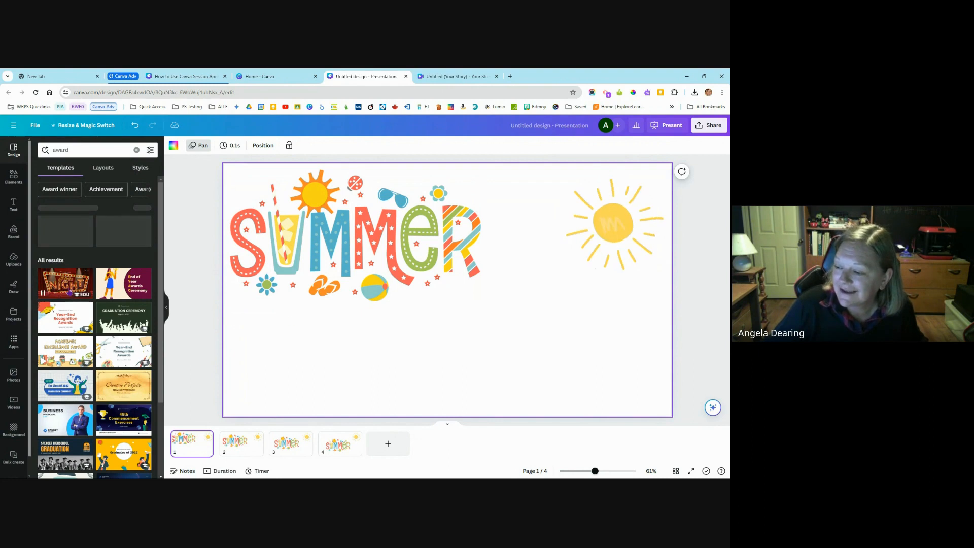
pyautogui.scroll(-1, 92, 290)
pyautogui.scroll(-5, 93, 292)
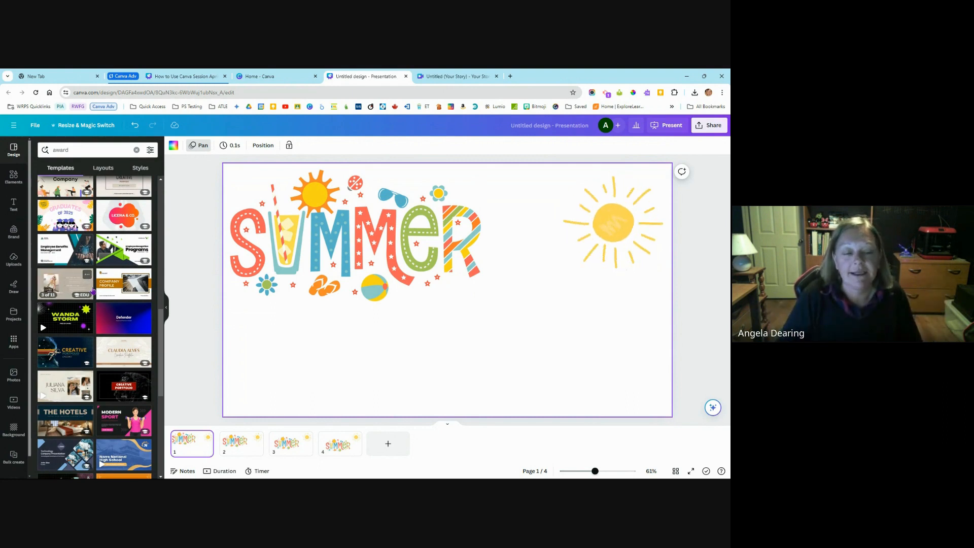
pyautogui.scroll(10, 93, 292)
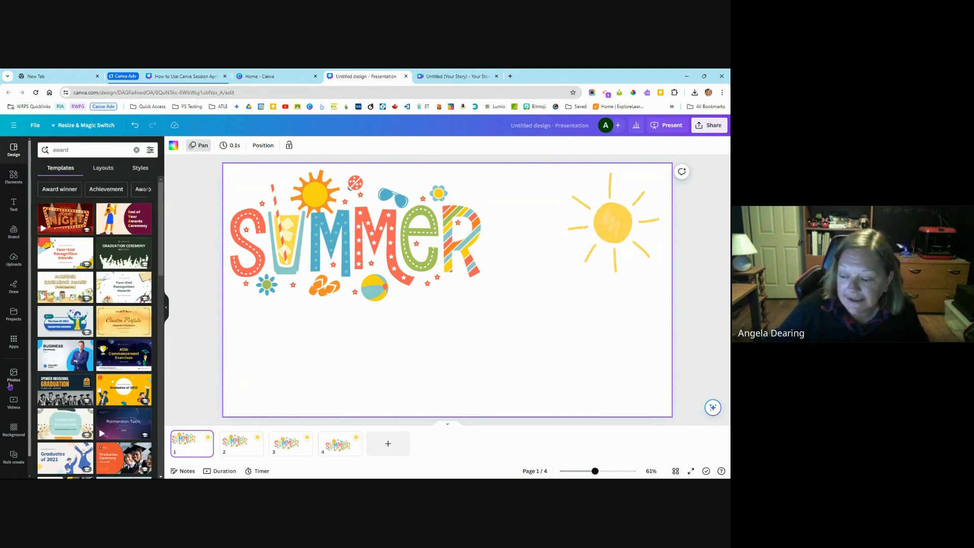
# Return to Bulk create to review its options for adding data, and look over the other available editor tools
pyautogui.click(16, 458)
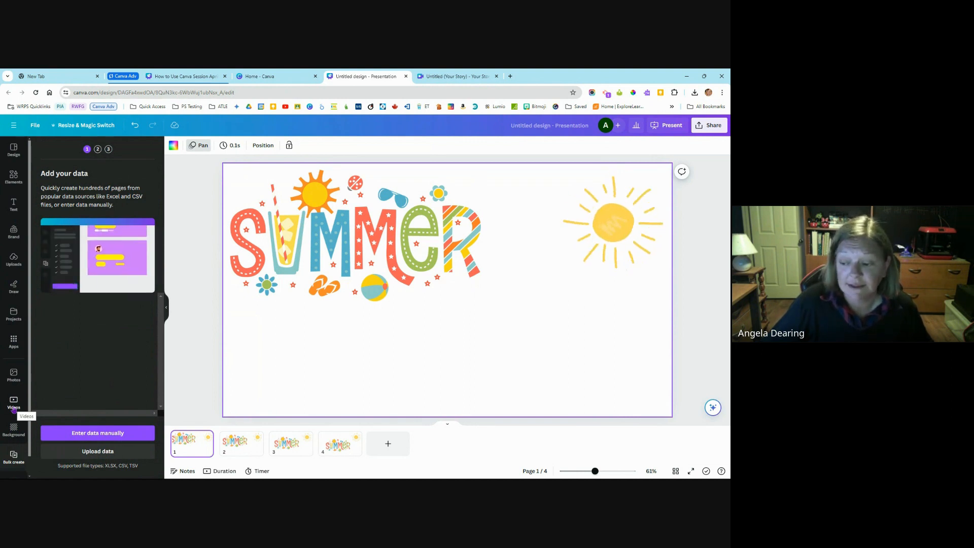
pyautogui.scroll(-1, 14, 409)
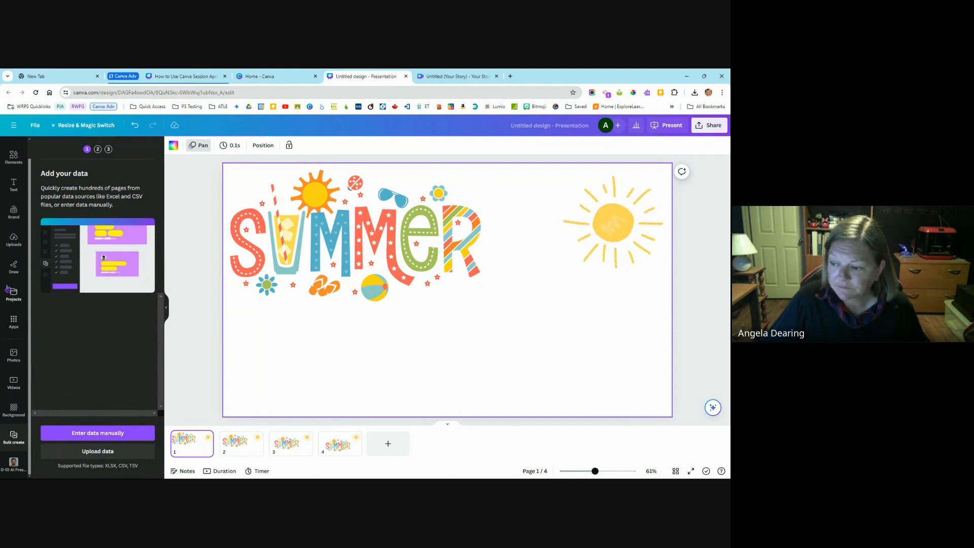
pyautogui.scroll(1, 20, 287)
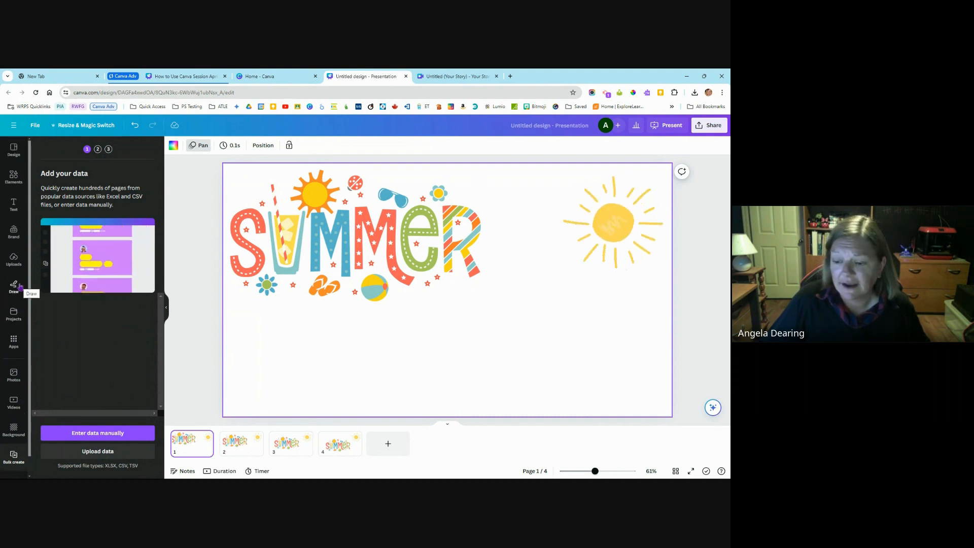